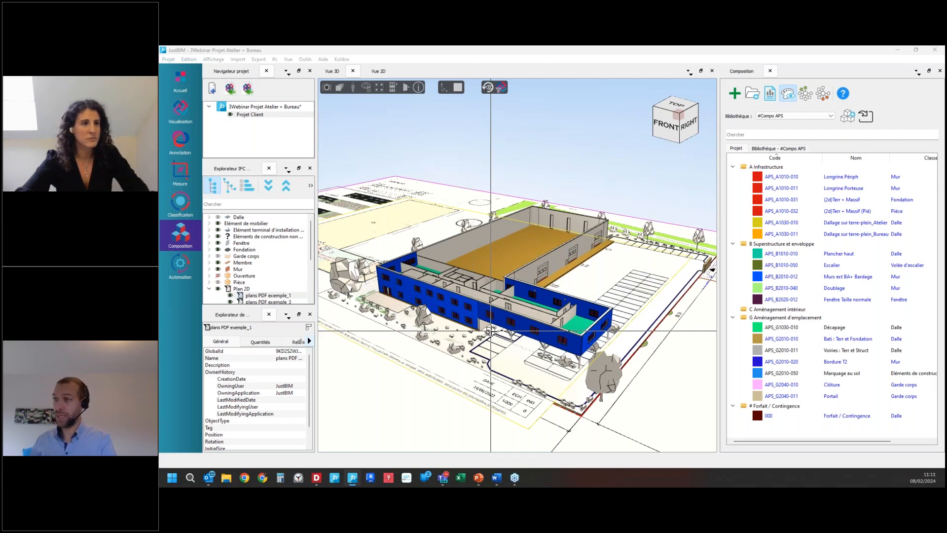
Step: Examine the workshop and office building from several angles and distances, with and without the composition colours
{"action": "scroll", "coordinate": [476, 321], "scroll_direction": "down", "scroll_amount": 2}
{"action": "scroll", "coordinate": [438, 359], "scroll_direction": "up", "scroll_amount": 3}
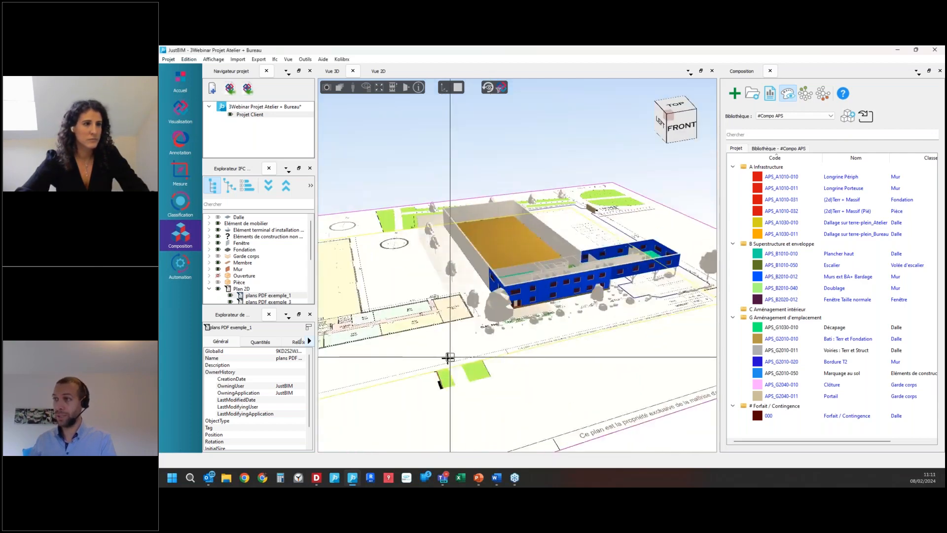
{"action": "scroll", "coordinate": [437, 359], "scroll_direction": "up", "scroll_amount": 2}
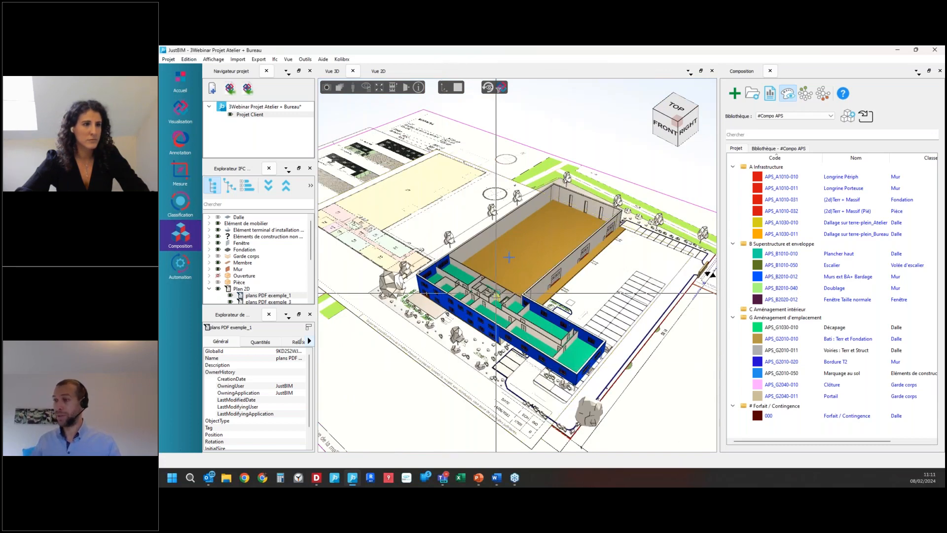
{"action": "scroll", "coordinate": [518, 346], "scroll_direction": "up", "scroll_amount": 2}
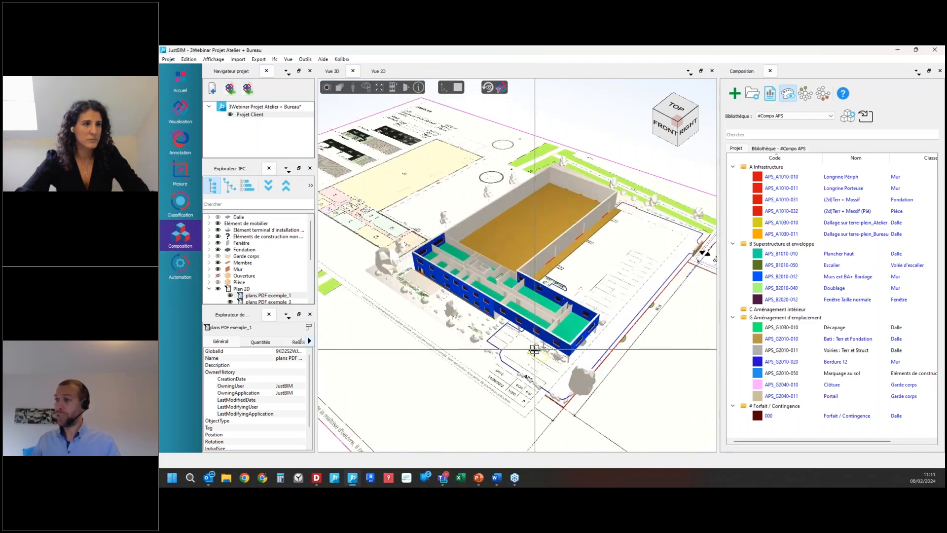
{"action": "mouse_move", "coordinate": [519, 357]}
{"action": "left_mouse_down"}
{"action": "mouse_move", "coordinate": [520, 323]}
{"action": "mouse_move", "coordinate": [521, 367]}
{"action": "left_mouse_up"}
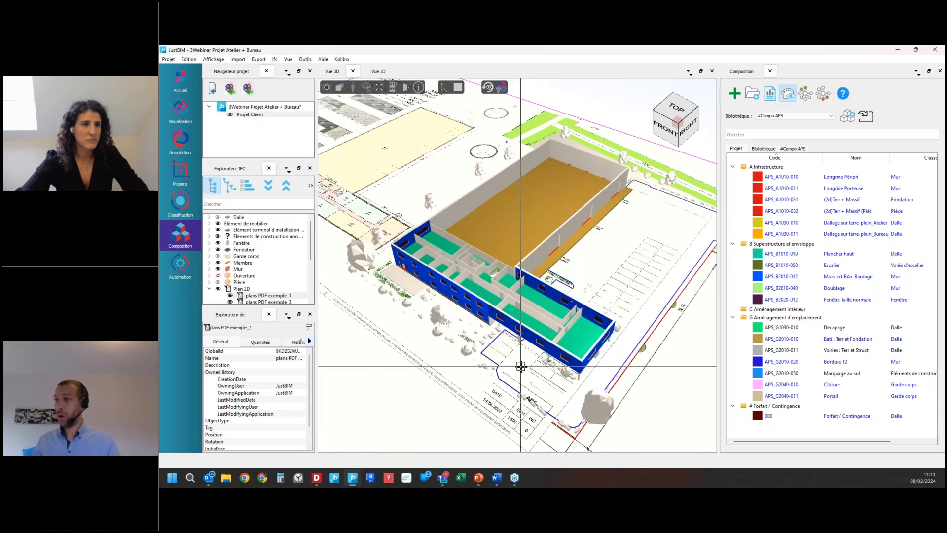
{"action": "scroll", "coordinate": [521, 367], "scroll_direction": "up", "scroll_amount": 1}
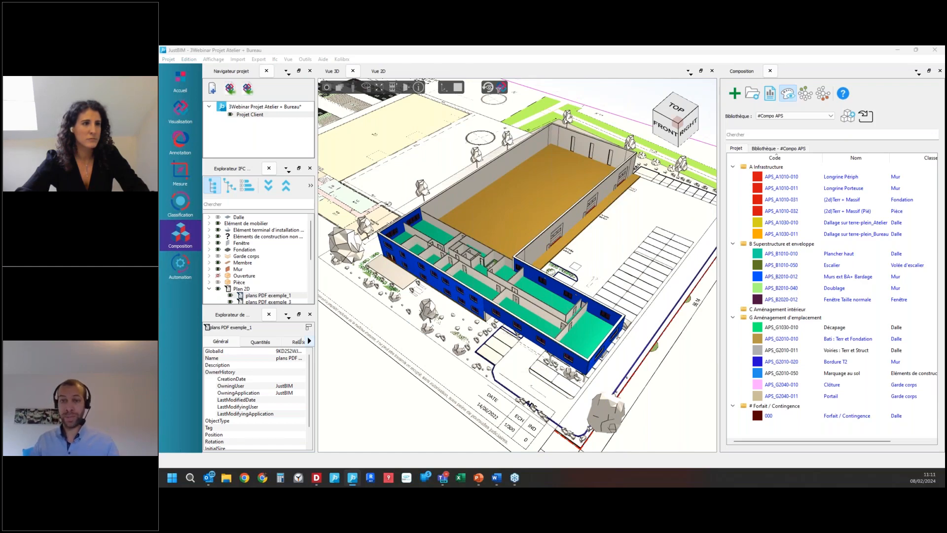
{"action": "left_click_drag", "start_coordinate": [529, 404], "coordinate": [530, 345]}
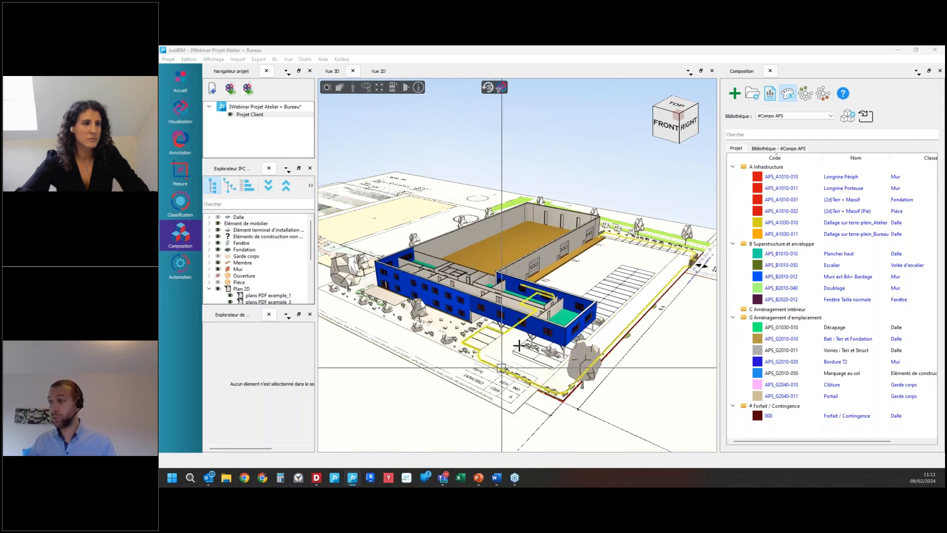
{"action": "scroll", "coordinate": [566, 302], "scroll_direction": "up", "scroll_amount": 5}
{"action": "scroll", "coordinate": [565, 302], "scroll_direction": "up", "scroll_amount": 2}
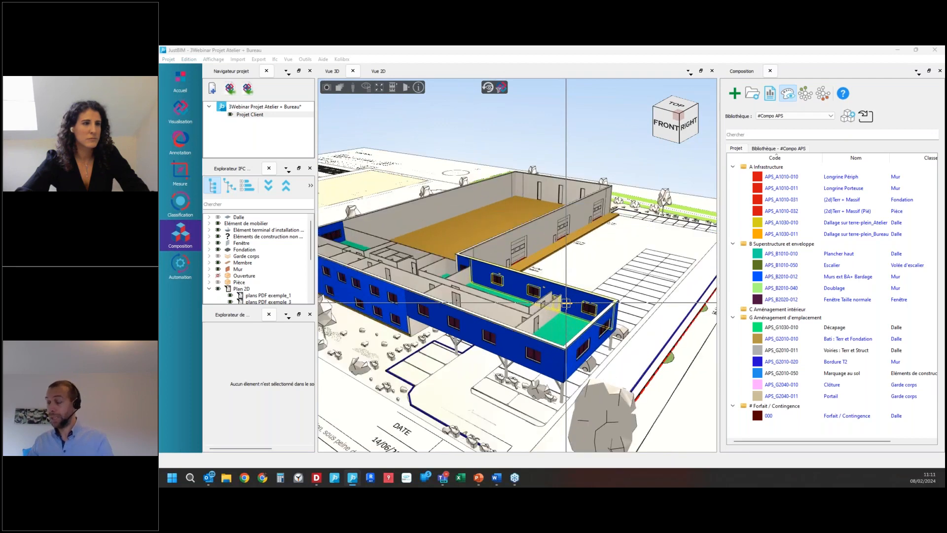
{"action": "scroll", "coordinate": [566, 303], "scroll_direction": "down", "scroll_amount": 2}
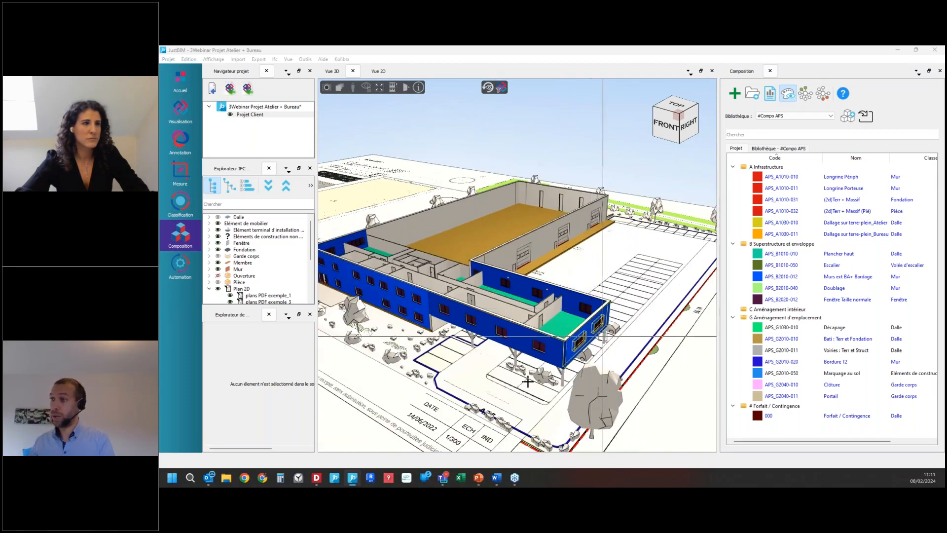
{"action": "left_click", "coordinate": [788, 94]}
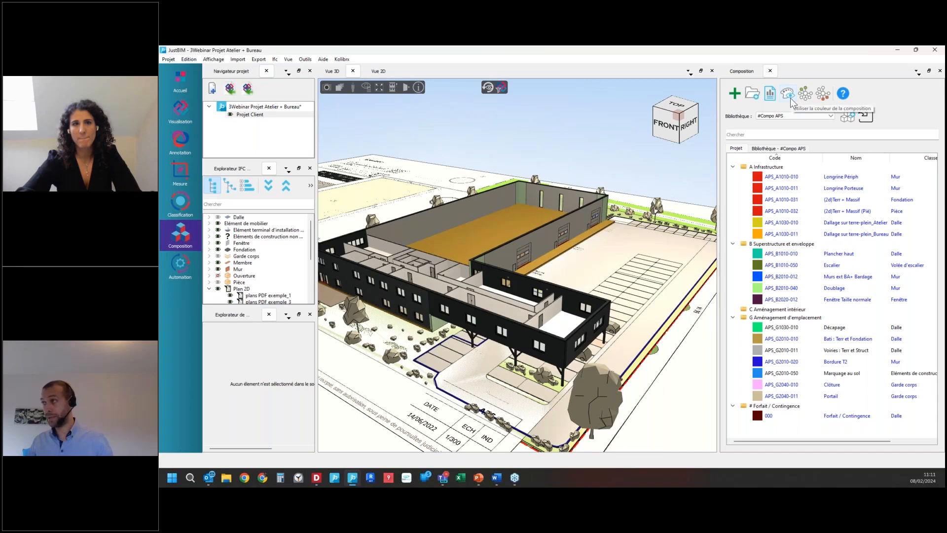
{"action": "left_click", "coordinate": [790, 96]}
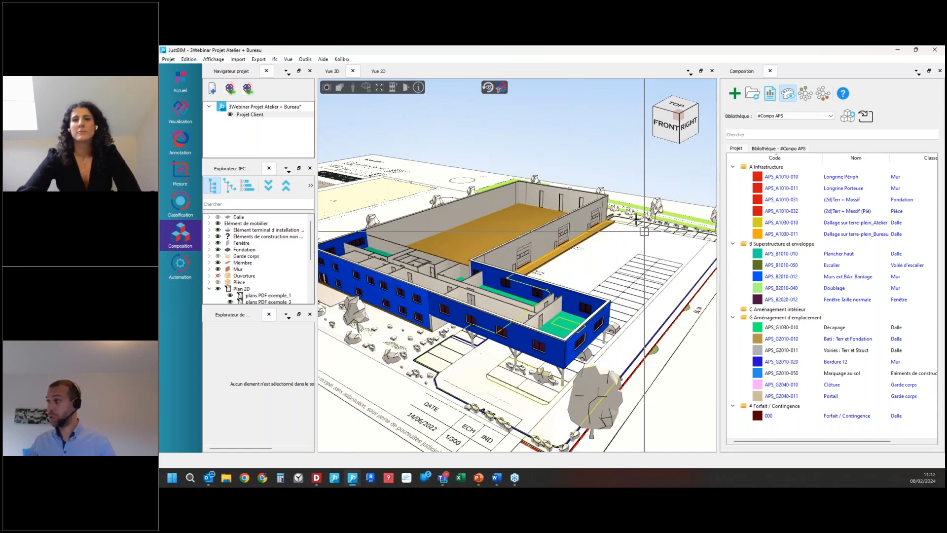
Step: Copy the APS_C1010-010 Cloisons intérieures composition from the #Compo APS library into the project
{"action": "left_click", "coordinate": [787, 148]}
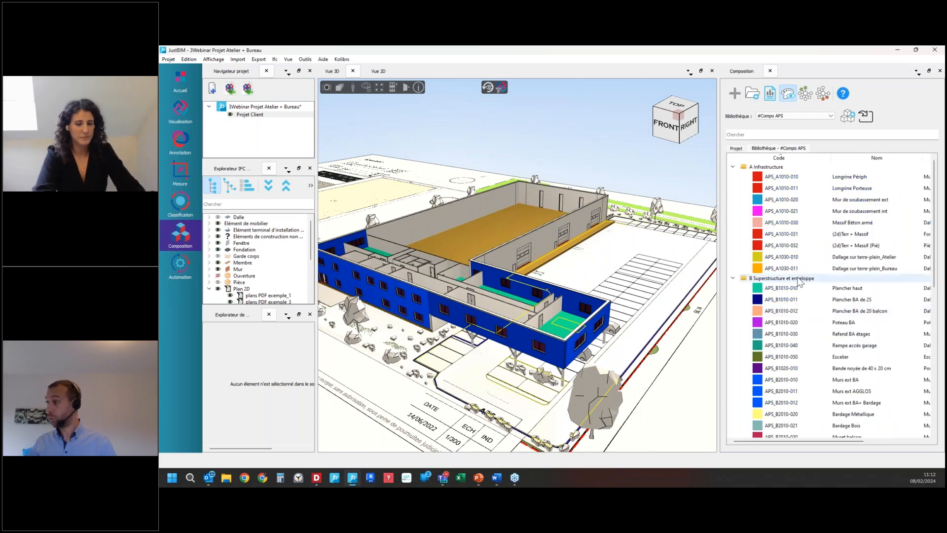
{"action": "left_click", "coordinate": [734, 167]}
{"action": "left_click", "coordinate": [734, 175]}
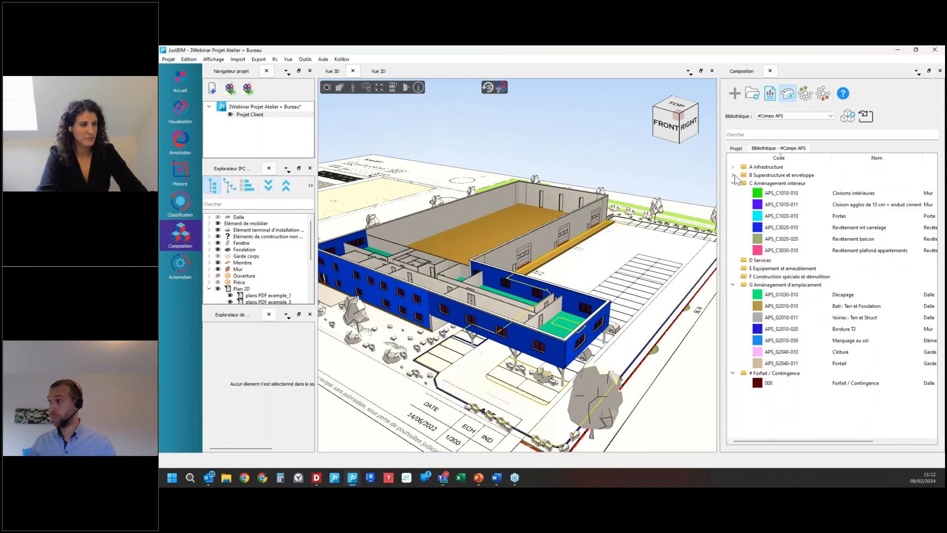
{"action": "left_click", "coordinate": [805, 196]}
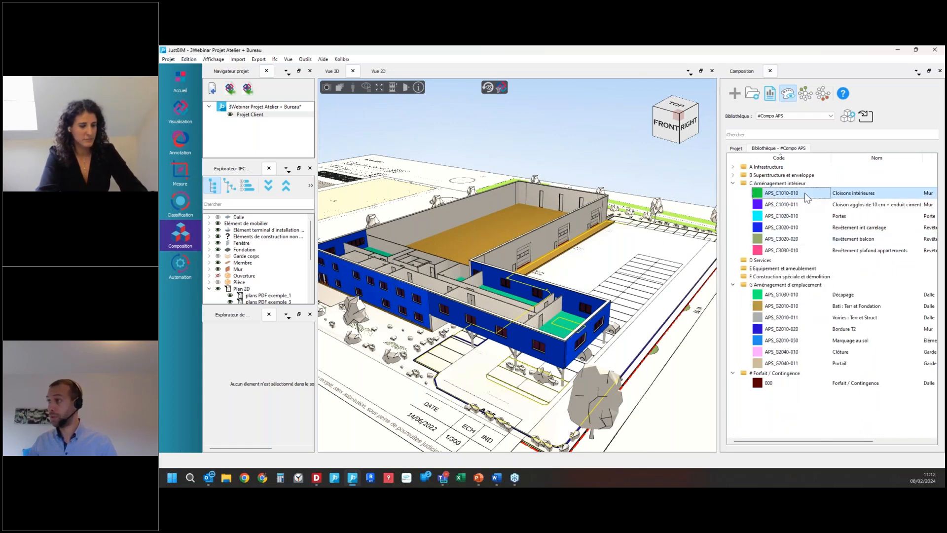
{"action": "right_click", "coordinate": [804, 194]}
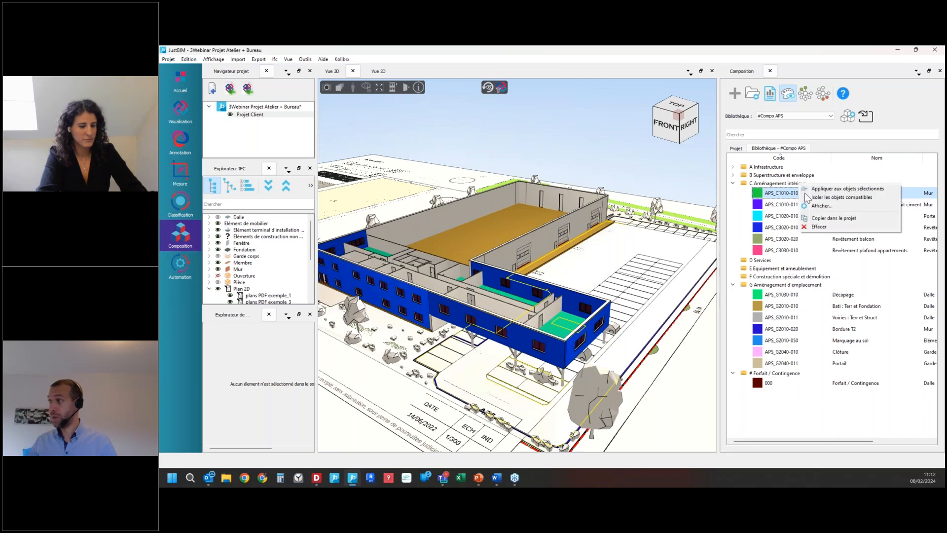
{"action": "left_click", "coordinate": [846, 220]}
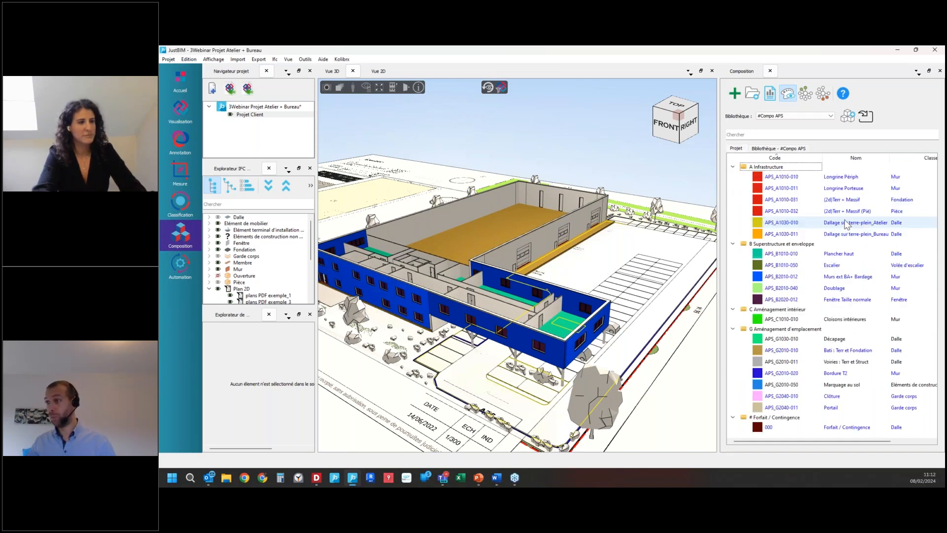
Step: Isolate all objects of the same type as the placostil partition at the end of the office block
{"action": "left_click", "coordinate": [770, 322]}
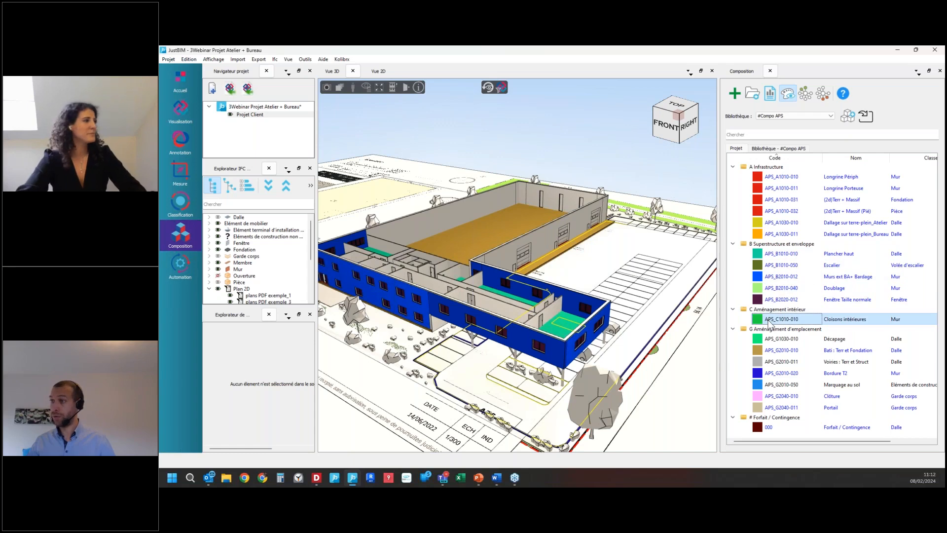
{"action": "left_click", "coordinate": [555, 311]}
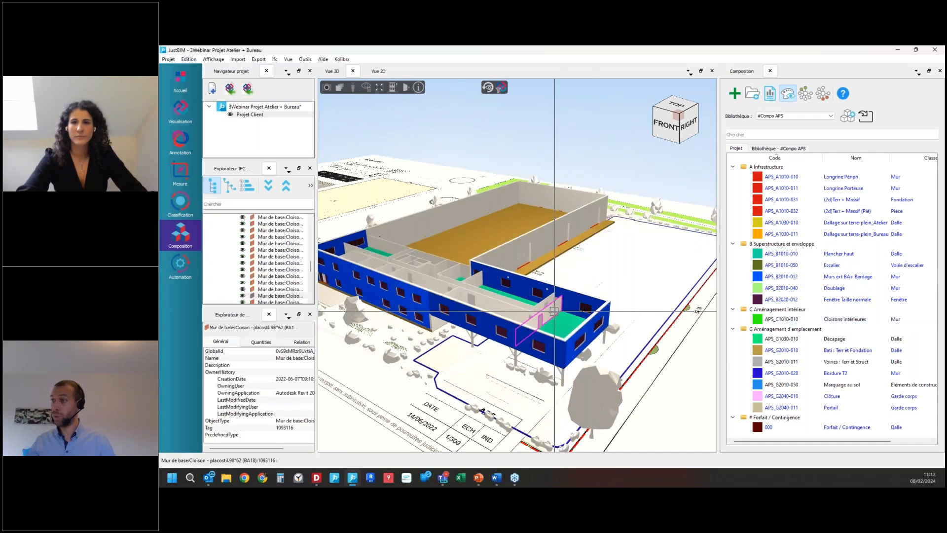
{"action": "right_click", "coordinate": [555, 311]}
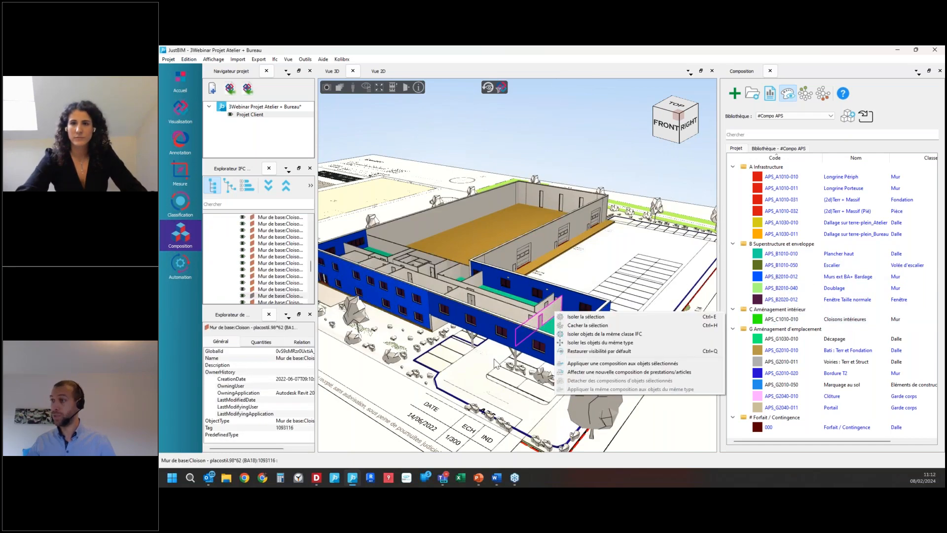
{"action": "left_click", "coordinate": [643, 343]}
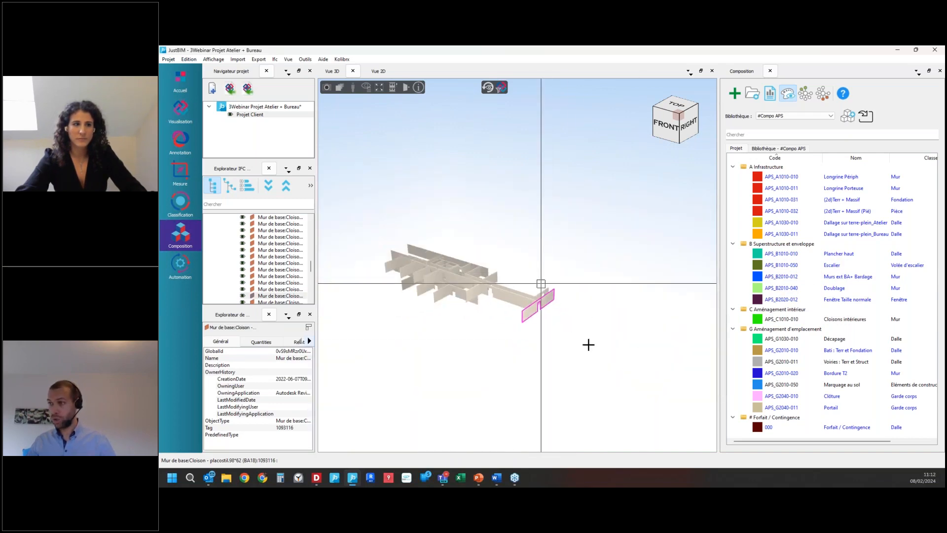
Step: Apply the APS_C1010-010 Cloisons intérieures composition to all isolated partitions and compare the full model without and with composition colours
{"action": "left_click_drag", "start_coordinate": [494, 306], "coordinate": [374, 234]}
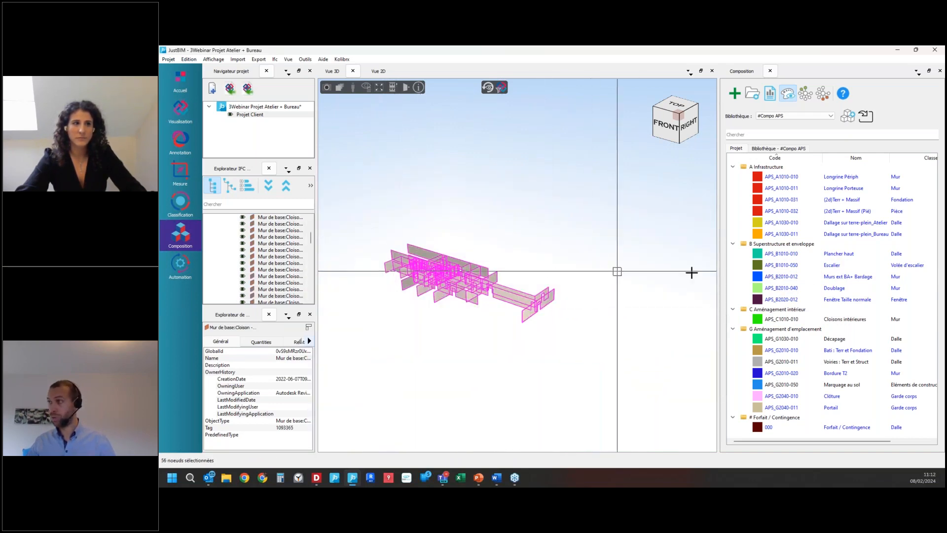
{"action": "left_click", "coordinate": [777, 317]}
{"action": "right_click", "coordinate": [784, 314]}
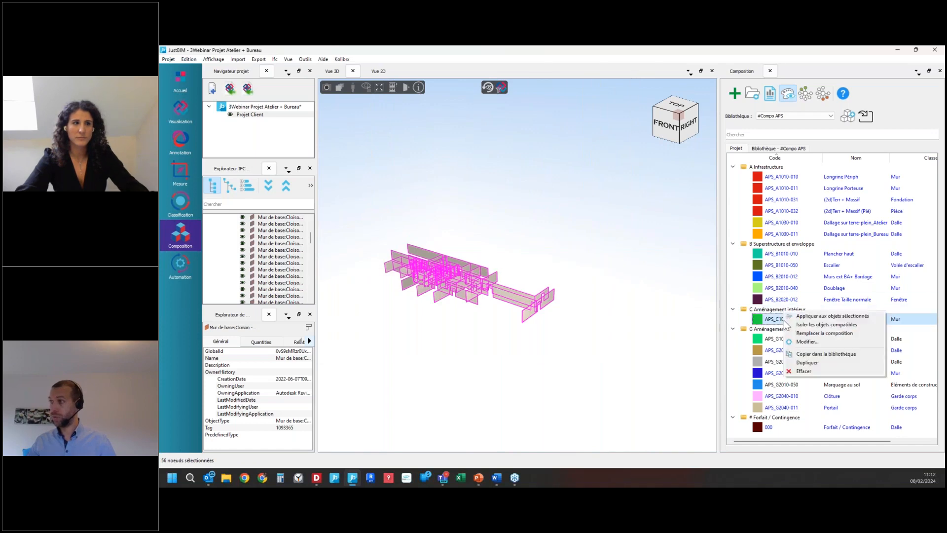
{"action": "left_click", "coordinate": [813, 316]}
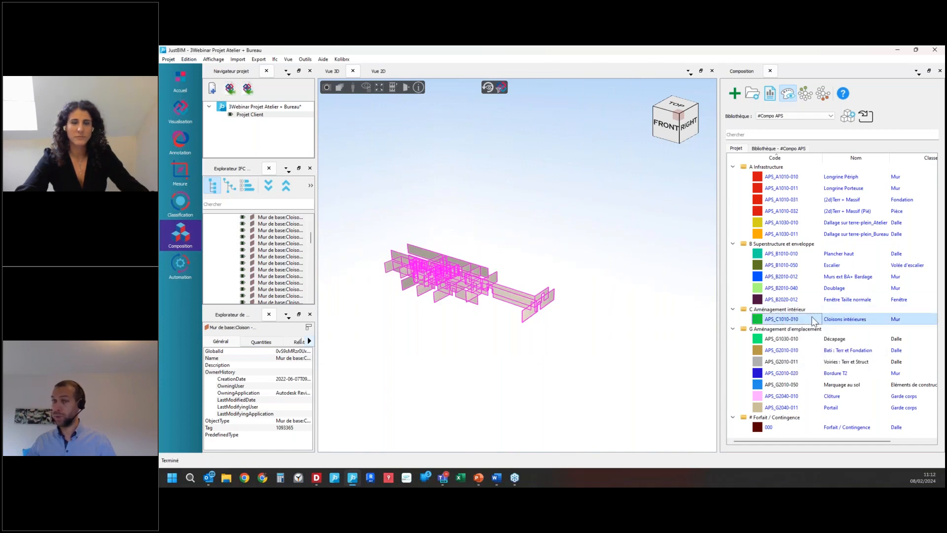
{"action": "left_click", "coordinate": [787, 94]}
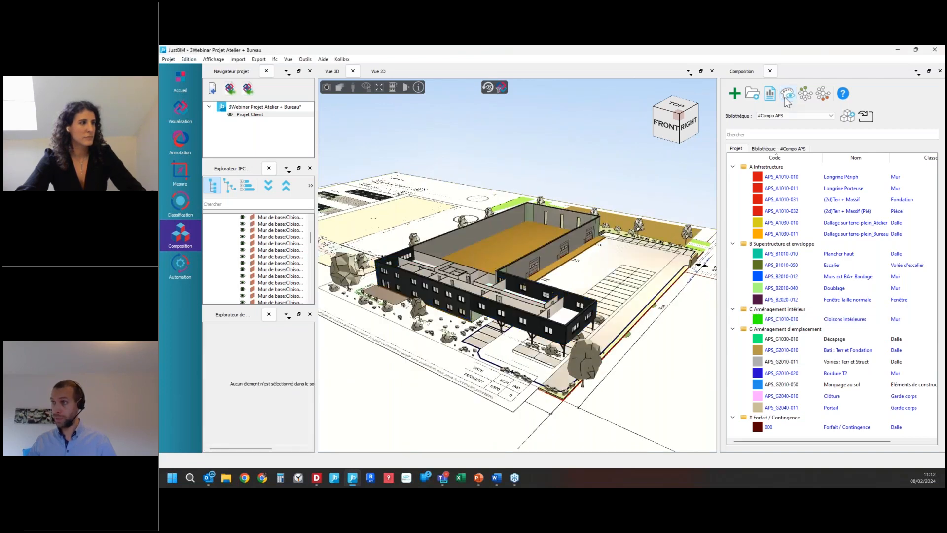
{"action": "left_click", "coordinate": [786, 99]}
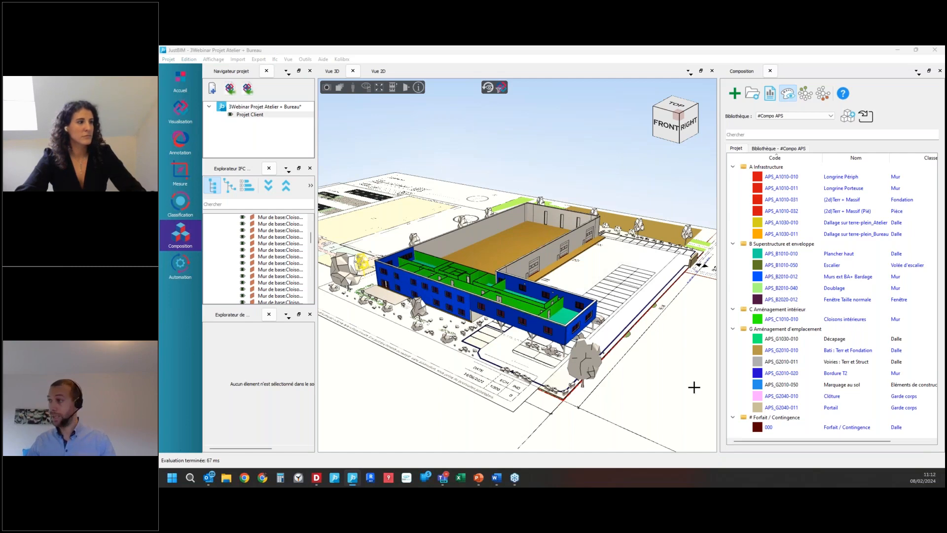
Step: Select the objects attached to Cloisons intérieures, check their 100 mm insulated partition item in the quantity report, and clear the selection
{"action": "right_click", "coordinate": [786, 317]}
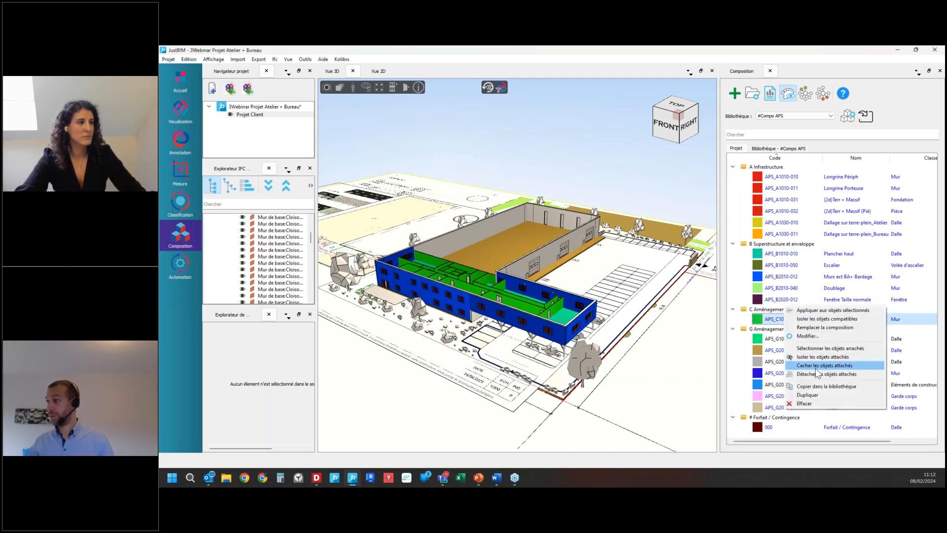
{"action": "left_click", "coordinate": [823, 349]}
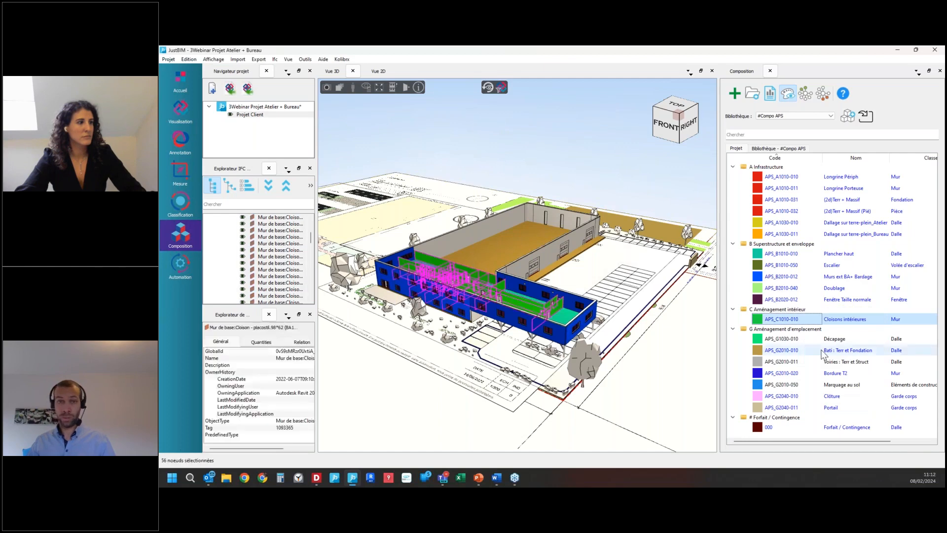
{"action": "left_click_drag", "start_coordinate": [159, 297], "coordinate": [537, 182]}
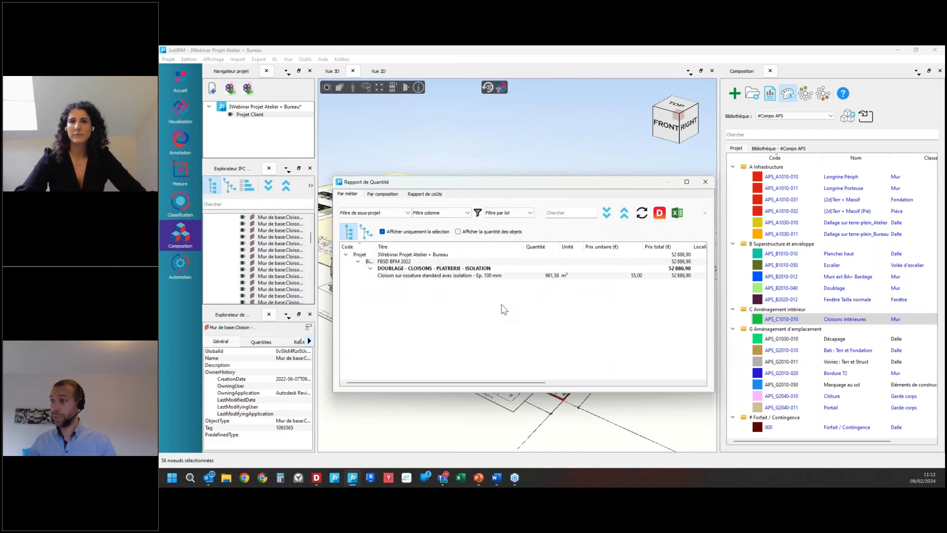
{"action": "left_click", "coordinate": [552, 276]}
{"action": "left_click", "coordinate": [485, 278]}
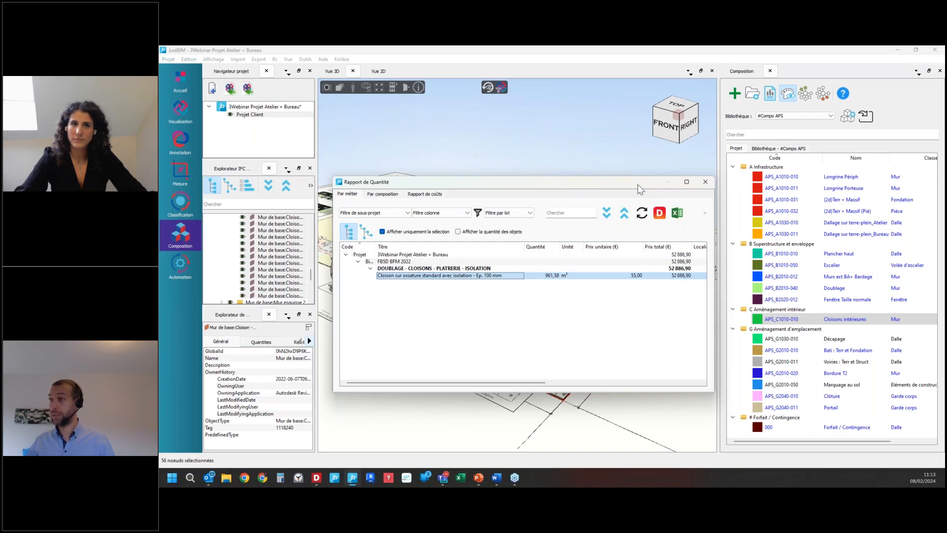
{"action": "left_click_drag", "start_coordinate": [626, 189], "coordinate": [159, 242]}
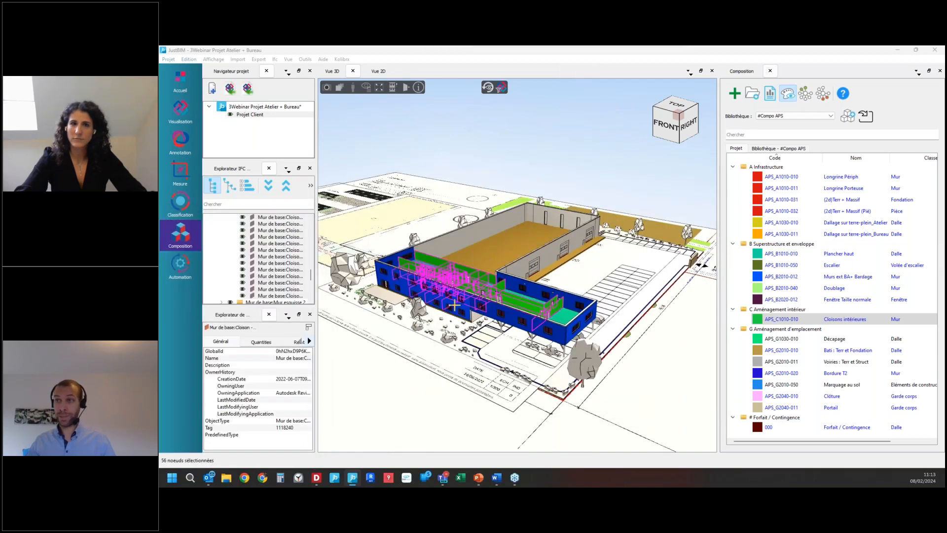
{"action": "left_click", "coordinate": [548, 309]}
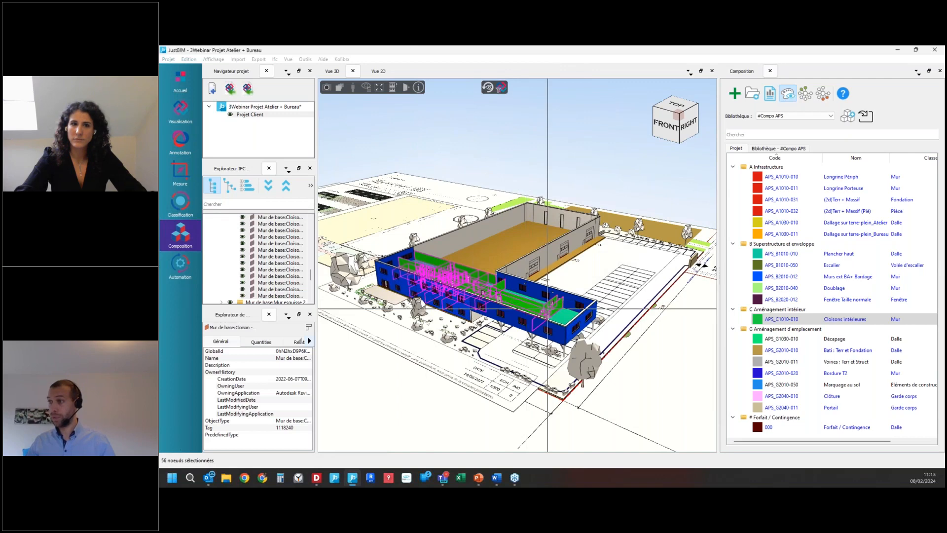
{"action": "left_click", "coordinate": [547, 309]}
Step: Isolate the doors matching the Int_Simple_Pleine interior door in the office block's end partition
{"action": "scroll", "coordinate": [553, 315], "scroll_direction": "up", "scroll_amount": 5}
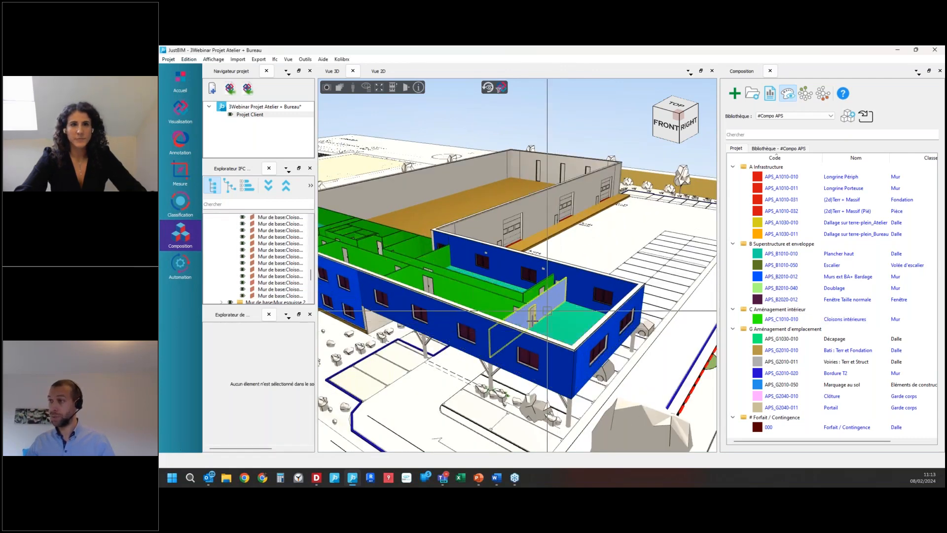
{"action": "left_click", "coordinate": [534, 314]}
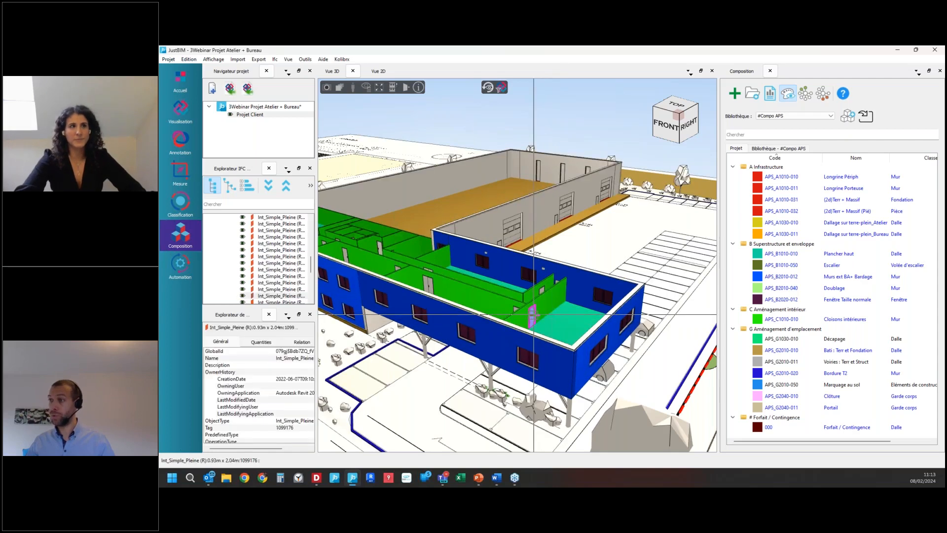
{"action": "right_click", "coordinate": [534, 315]}
{"action": "left_click", "coordinate": [575, 365]}
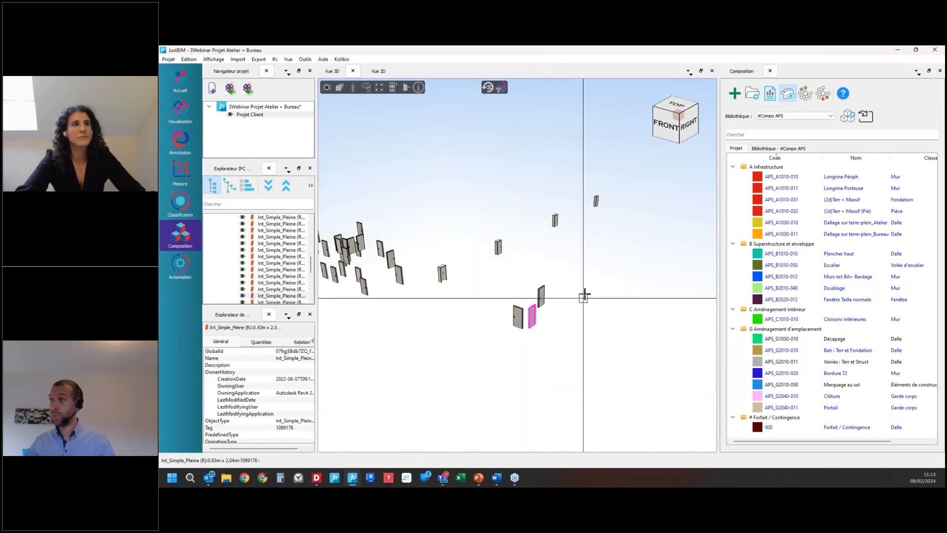
Step: Select all the isolated doors and copy the APS_C1020-010 Portes composition from the #Compo APS library into the project
{"action": "scroll", "coordinate": [559, 284], "scroll_direction": "down", "scroll_amount": 3}
{"action": "left_click_drag", "start_coordinate": [591, 362], "coordinate": [434, 254]}
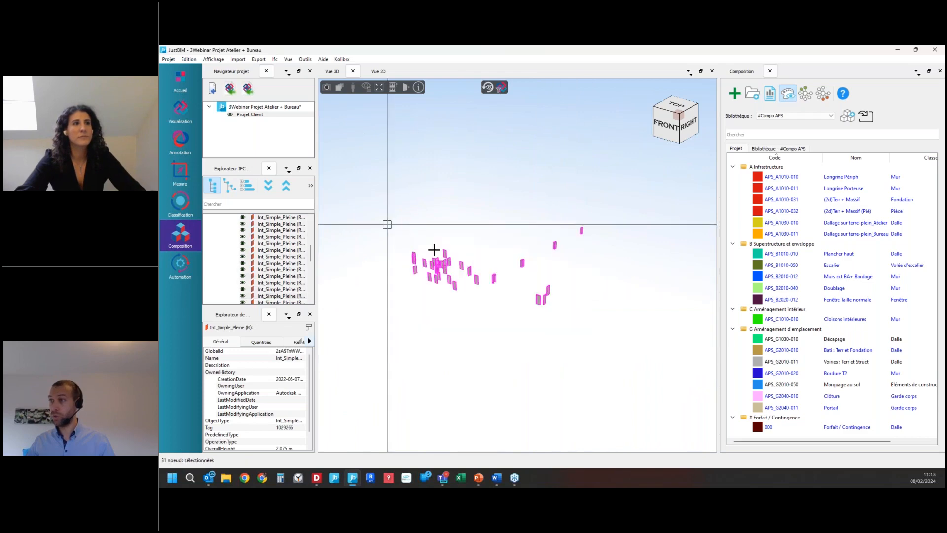
{"action": "left_click", "coordinate": [763, 149]}
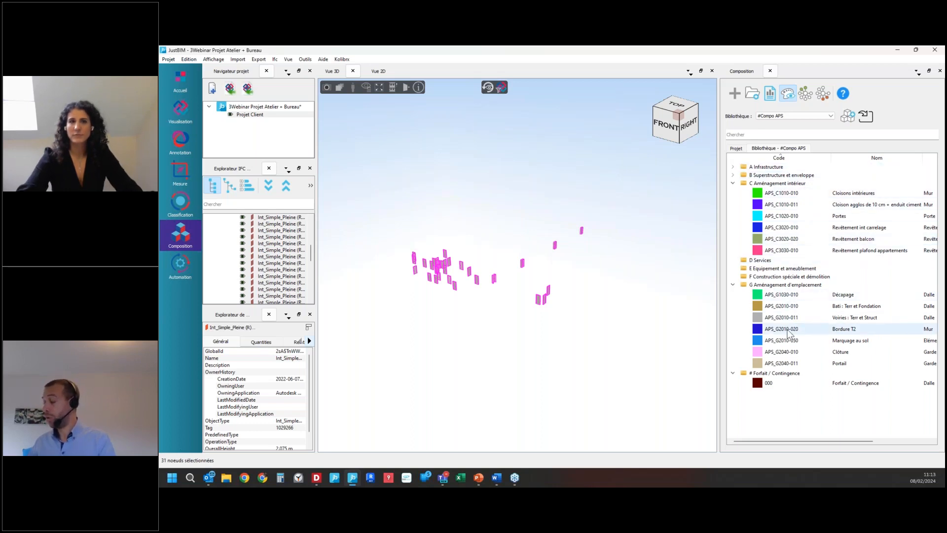
{"action": "left_click", "coordinate": [733, 284]}
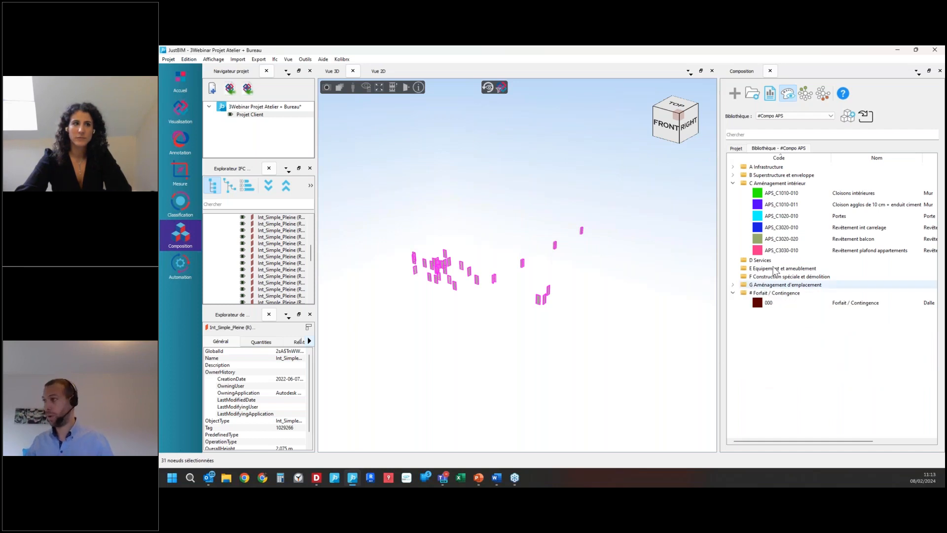
{"action": "left_click", "coordinate": [795, 218]}
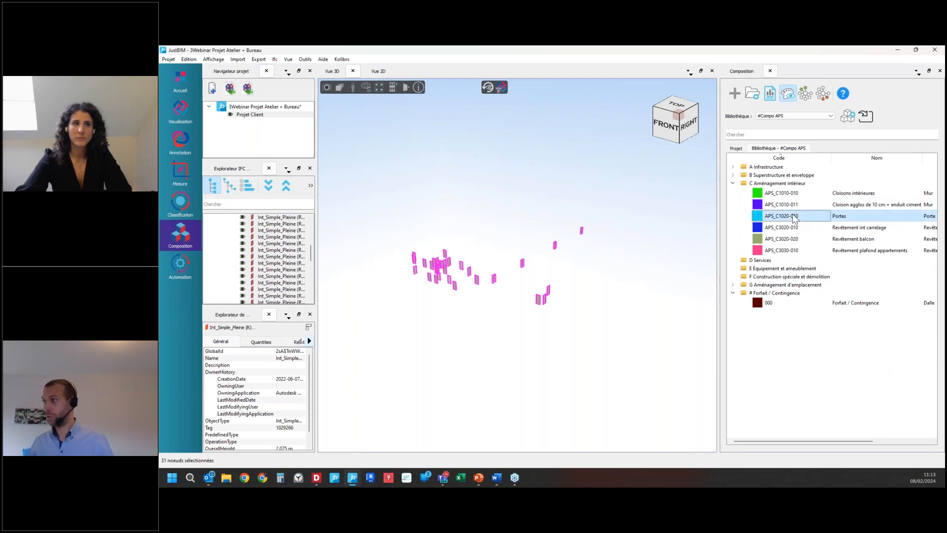
{"action": "right_click", "coordinate": [794, 218]}
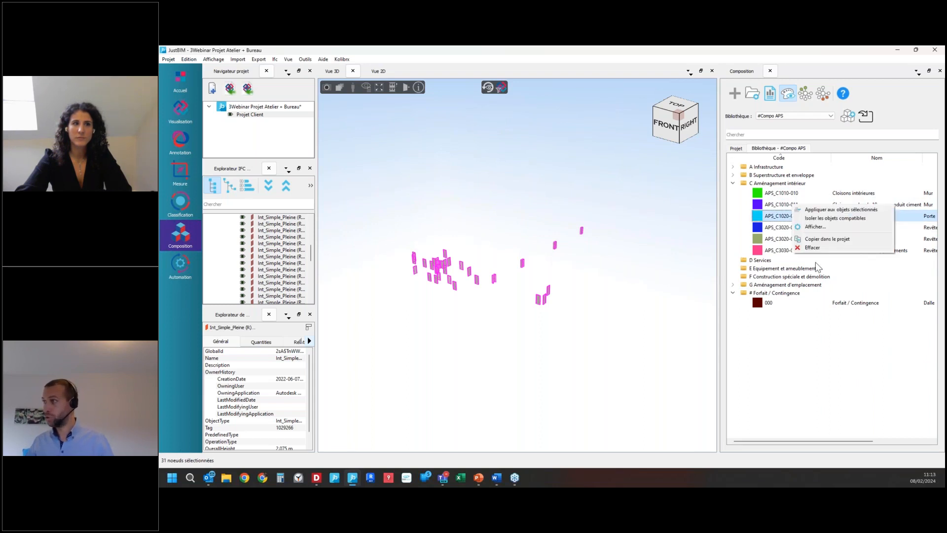
{"action": "left_click", "coordinate": [837, 240]}
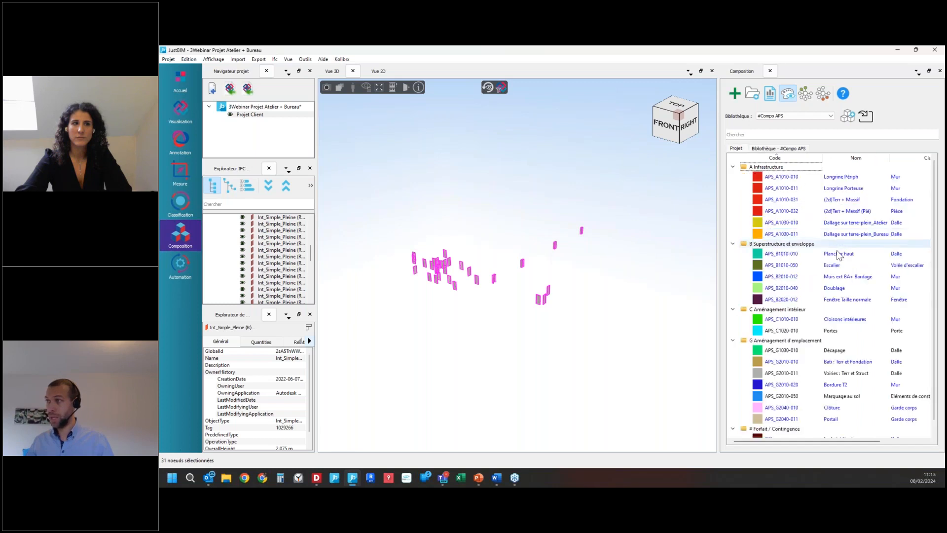
Step: Apply the project's APS_C1020-010 Portes composition to the selected doors and show the full model in composition colours
{"action": "left_click", "coordinate": [782, 334]}
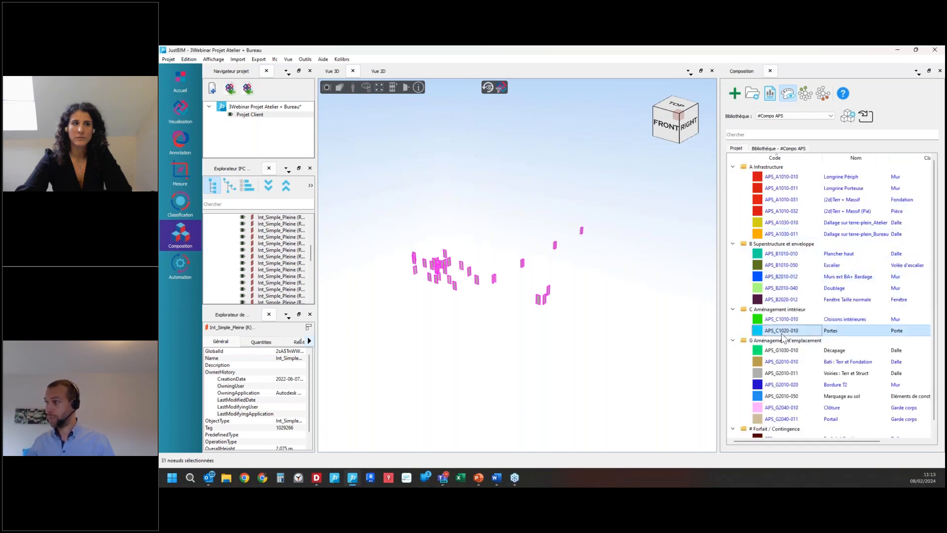
{"action": "right_click", "coordinate": [785, 336]}
{"action": "left_click", "coordinate": [805, 337]}
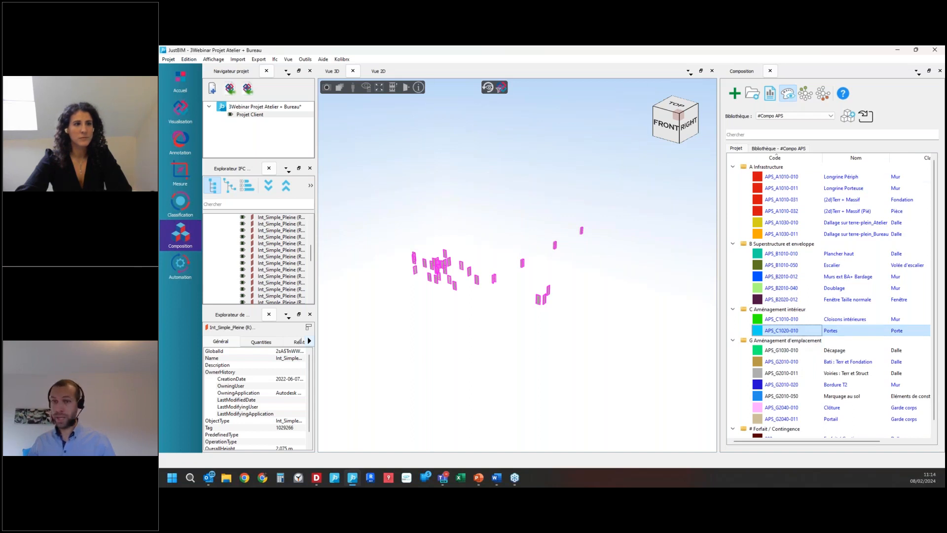
{"action": "left_click", "coordinate": [788, 93]}
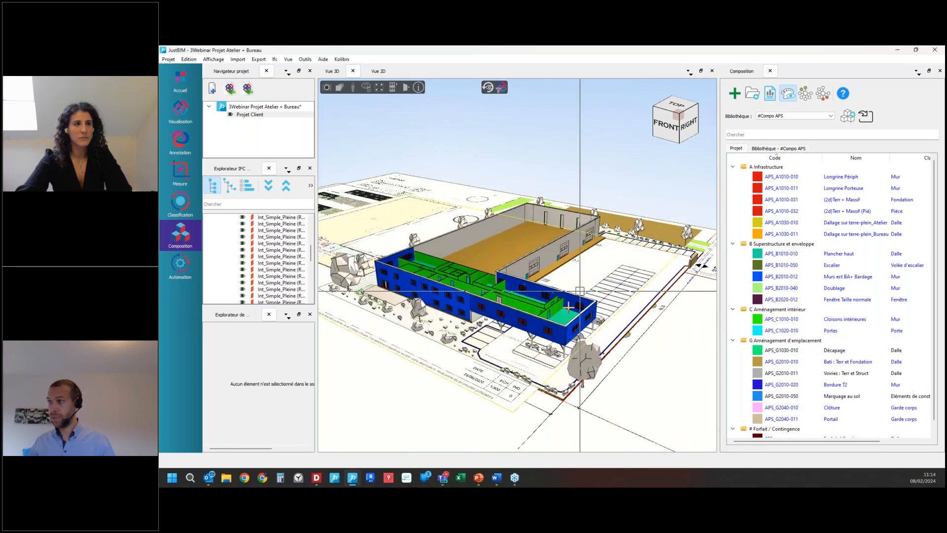
{"action": "scroll", "coordinate": [561, 315], "scroll_direction": "up", "scroll_amount": 3}
{"action": "scroll", "coordinate": [561, 314], "scroll_direction": "up", "scroll_amount": 5}
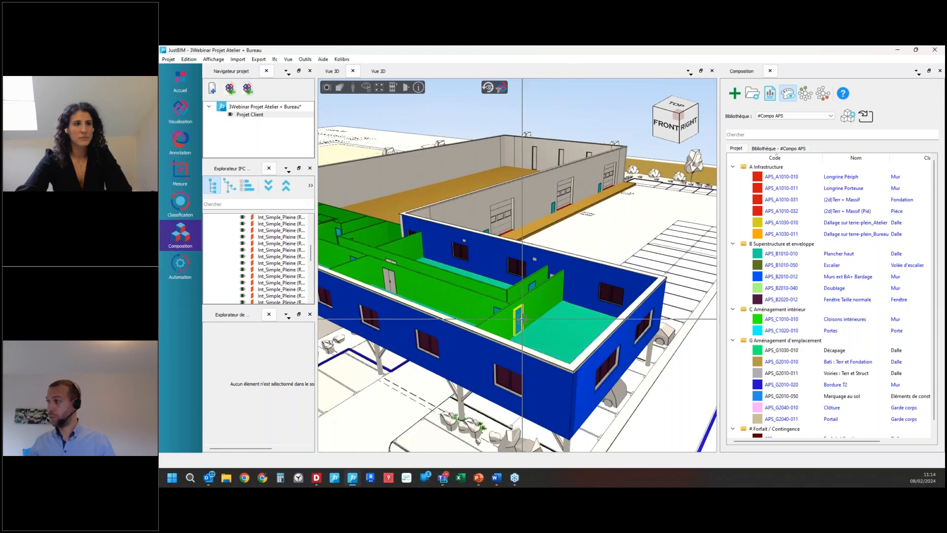
Step: Select the objects attached to Portes and check their interior door and door painting items in the quantity report
{"action": "right_click", "coordinate": [792, 334]}
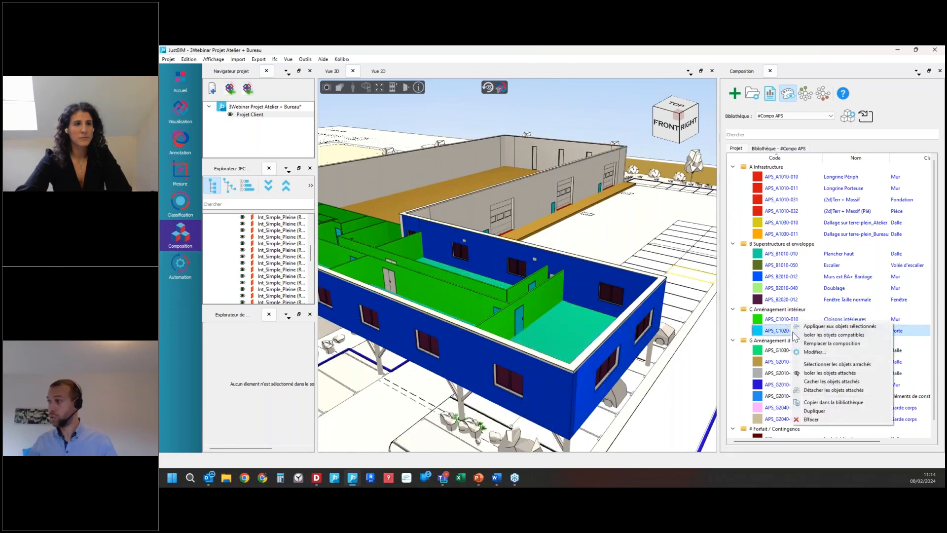
{"action": "left_click", "coordinate": [822, 364]}
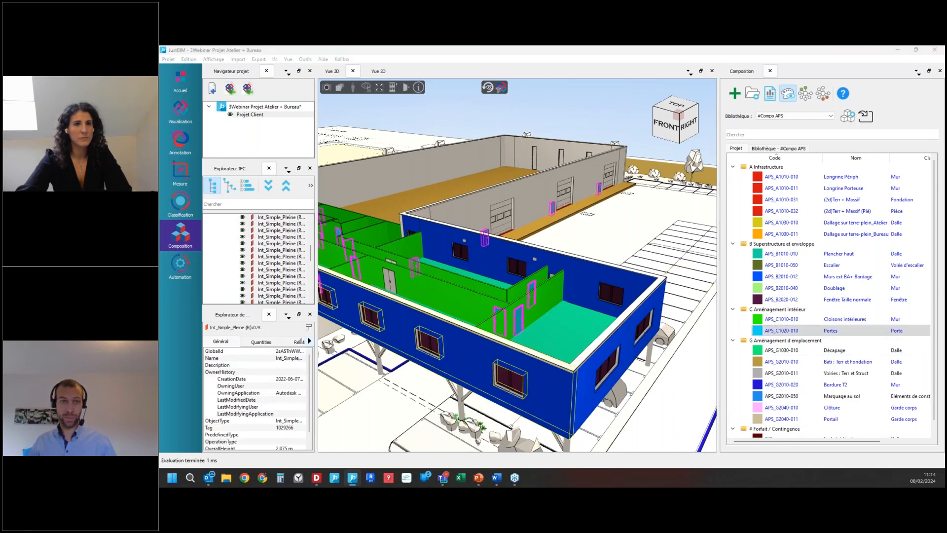
{"action": "left_click_drag", "start_coordinate": [160, 242], "coordinate": [498, 171]}
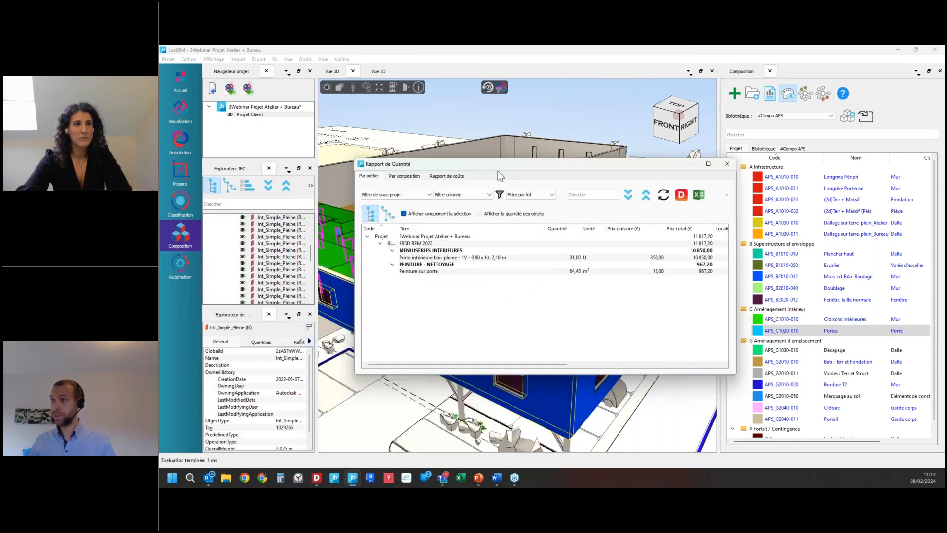
{"action": "left_click", "coordinate": [545, 271]}
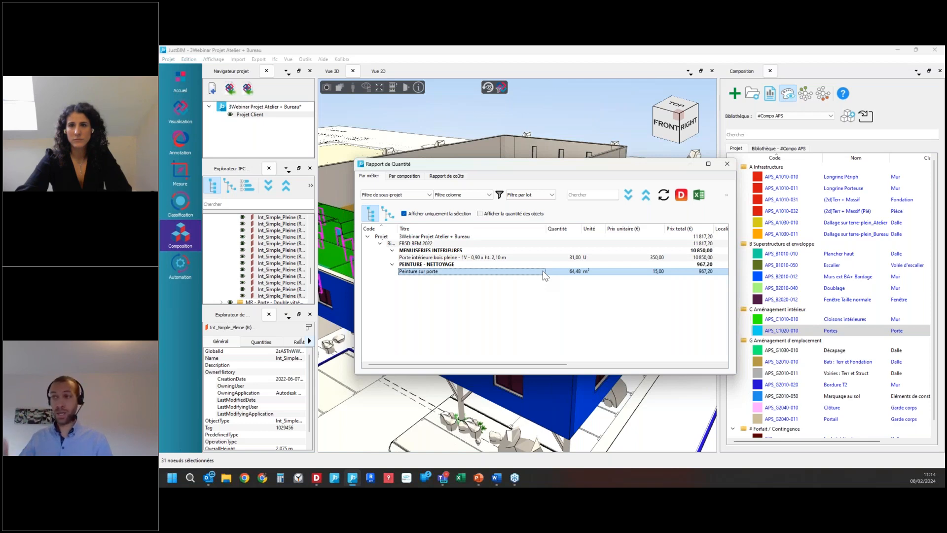
{"action": "left_click", "coordinate": [729, 168]}
Step: Examine the door and painting components and their formulas in the Portes composition, and leave it without saving
{"action": "double_click", "coordinate": [832, 332]}
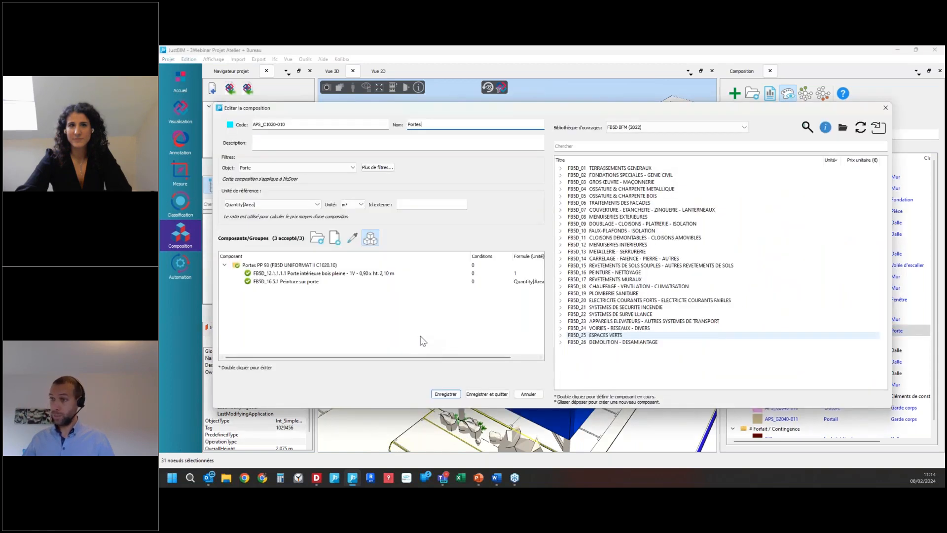
{"action": "left_click_drag", "start_coordinate": [469, 258], "coordinate": [420, 260]}
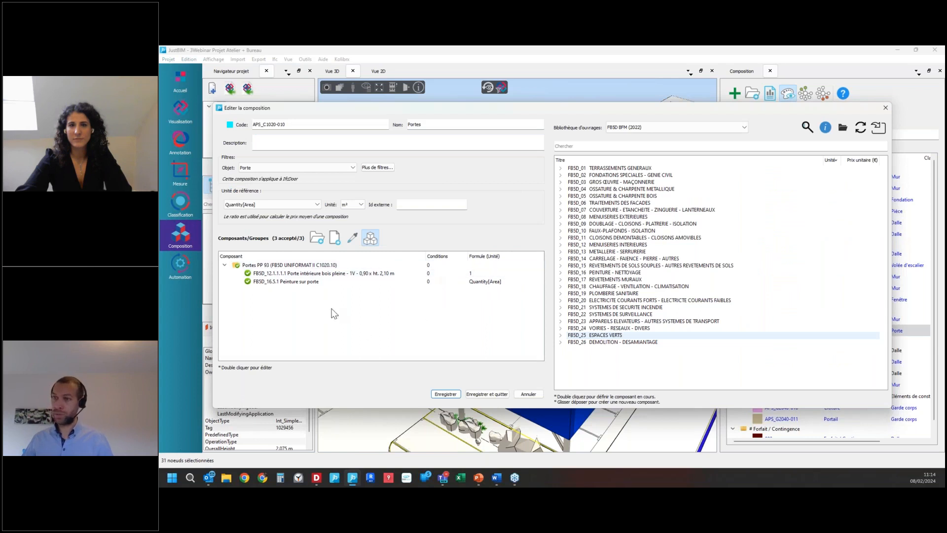
{"action": "left_click", "coordinate": [366, 273]}
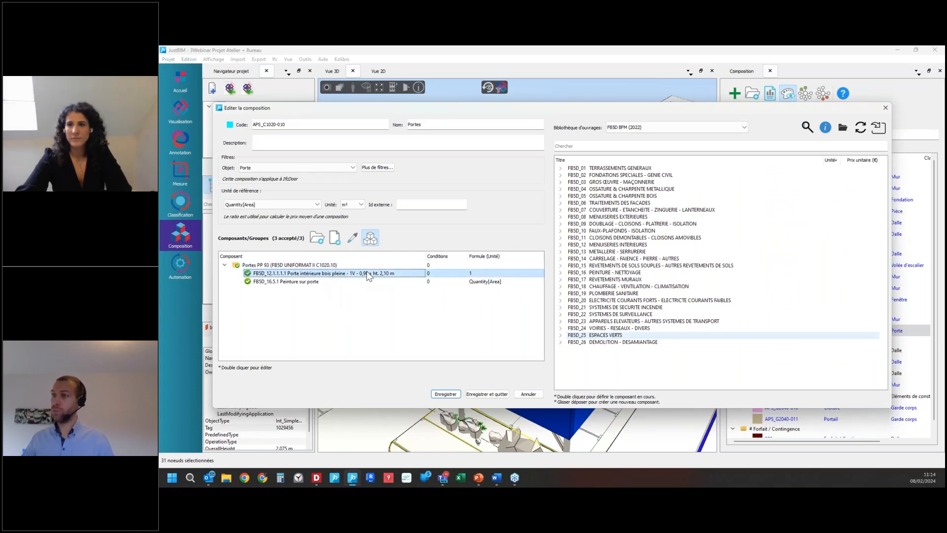
{"action": "left_click", "coordinate": [327, 282]}
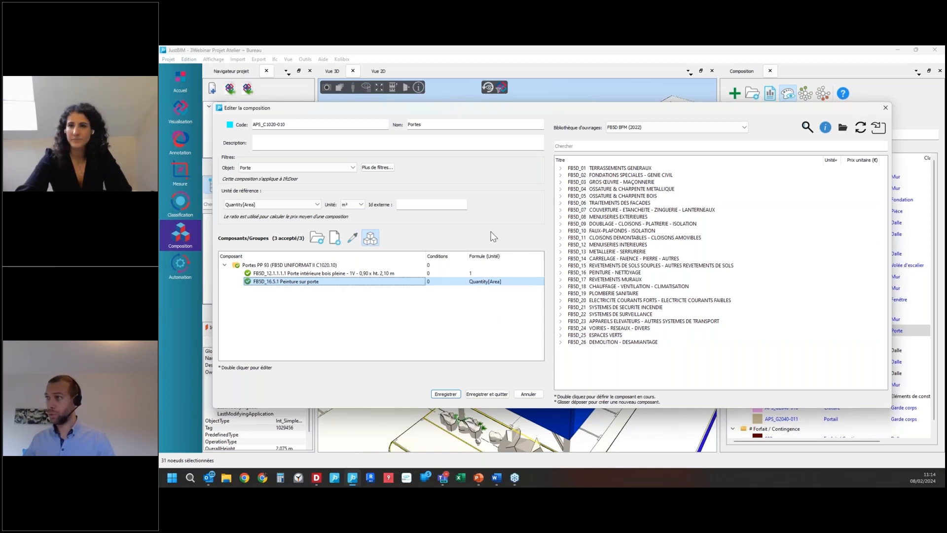
{"action": "left_click", "coordinate": [528, 393]}
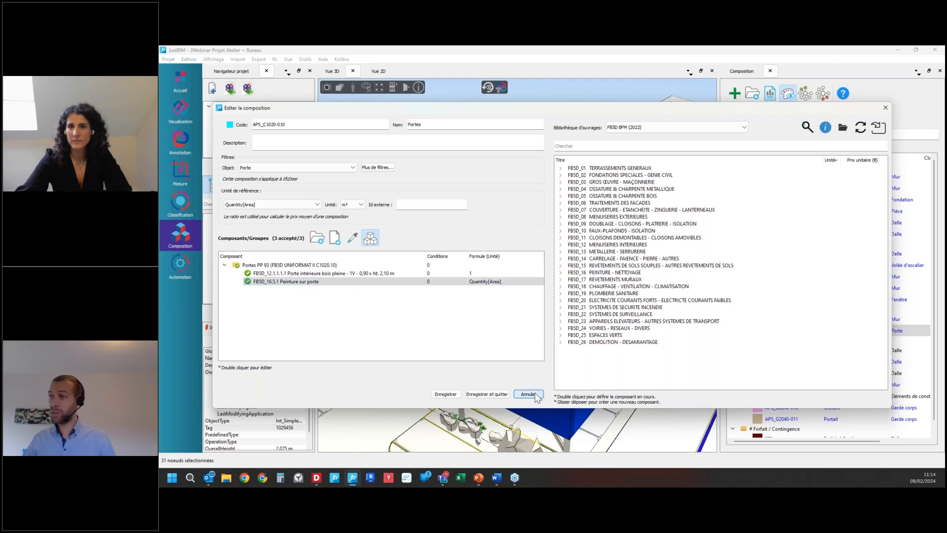
Step: Select the office block's upper floor slab and open its APS_B1010-010 Plancher haut composition to review the component formulas
{"action": "scroll", "coordinate": [551, 238], "scroll_direction": "down", "scroll_amount": 5}
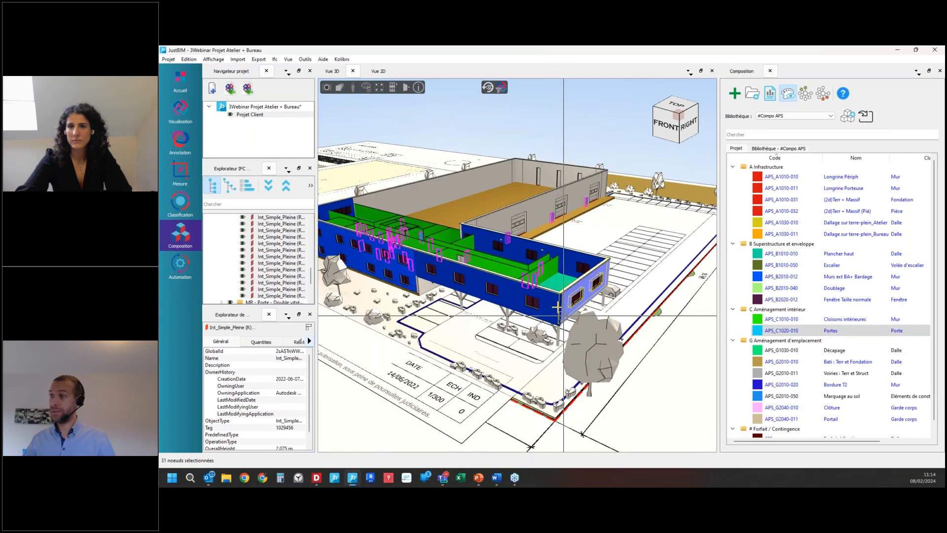
{"action": "key", "text": "Escape"}
{"action": "scroll", "coordinate": [556, 282], "scroll_direction": "up", "scroll_amount": 3}
{"action": "left_click", "coordinate": [555, 280]}
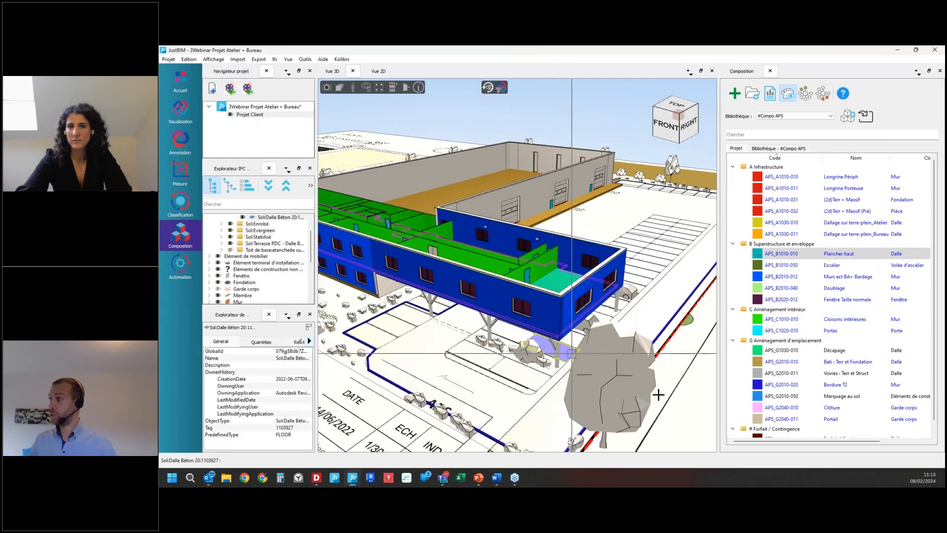
{"action": "double_click", "coordinate": [805, 256]}
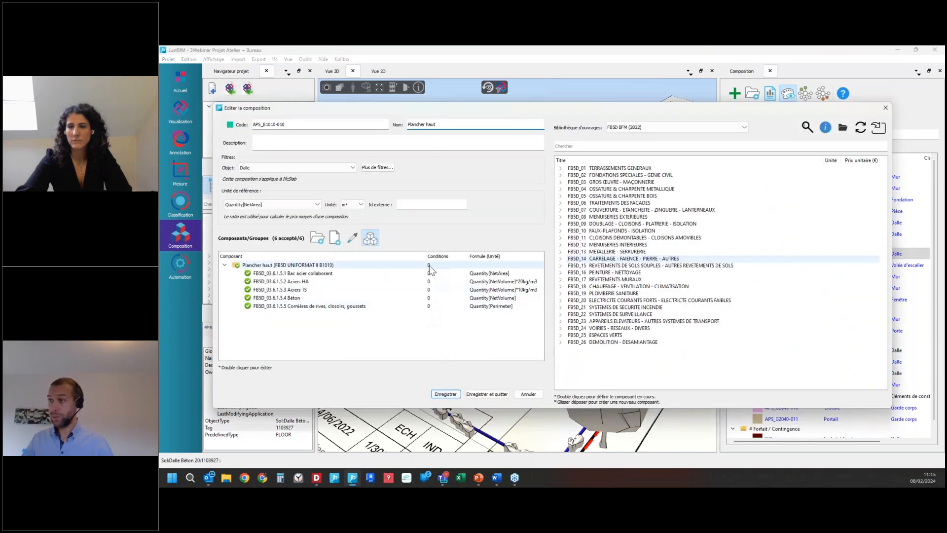
{"action": "left_click_drag", "start_coordinate": [426, 256], "coordinate": [398, 256]}
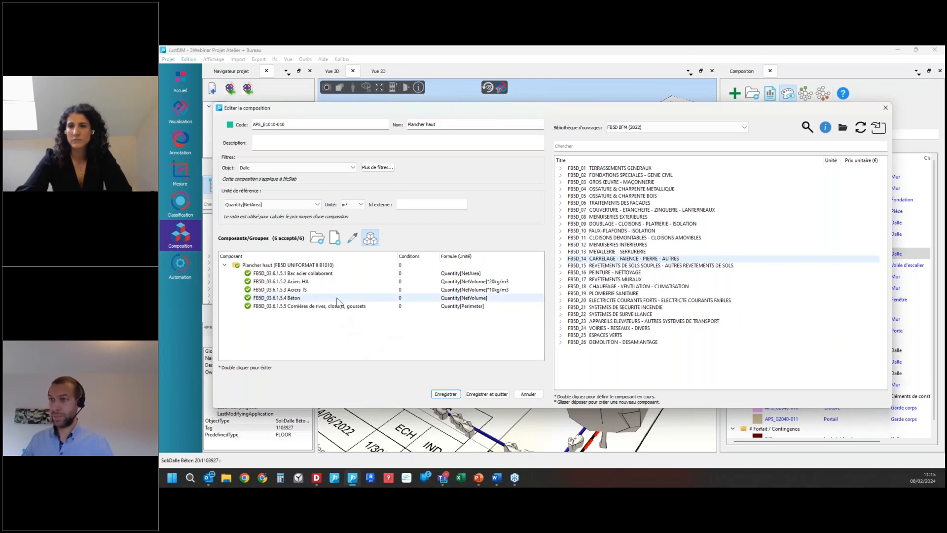
{"action": "left_click", "coordinate": [334, 275]}
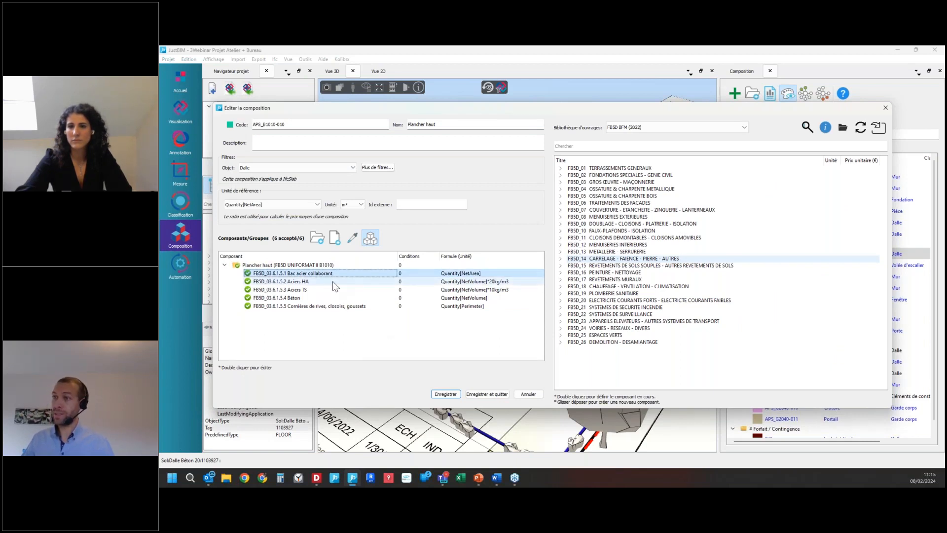
{"action": "left_click", "coordinate": [333, 282]}
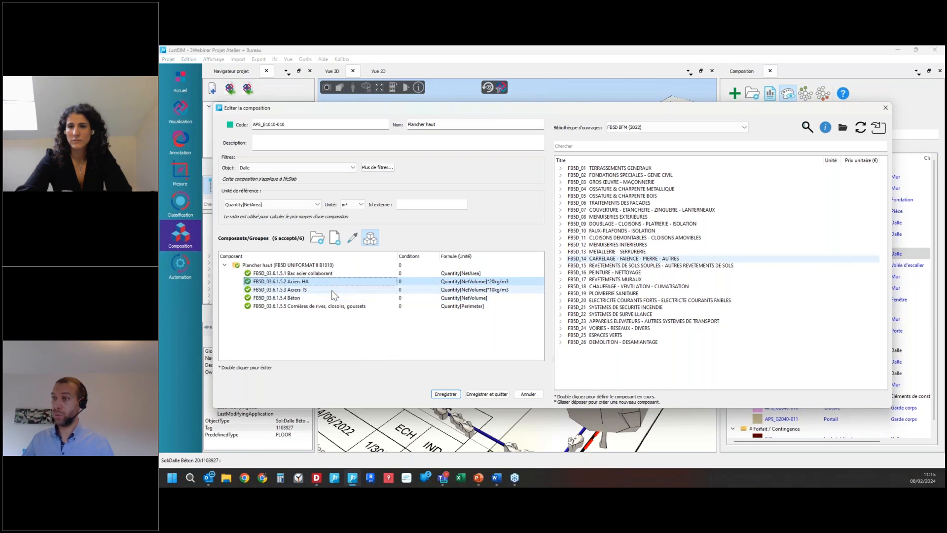
{"action": "left_click", "coordinate": [334, 290]}
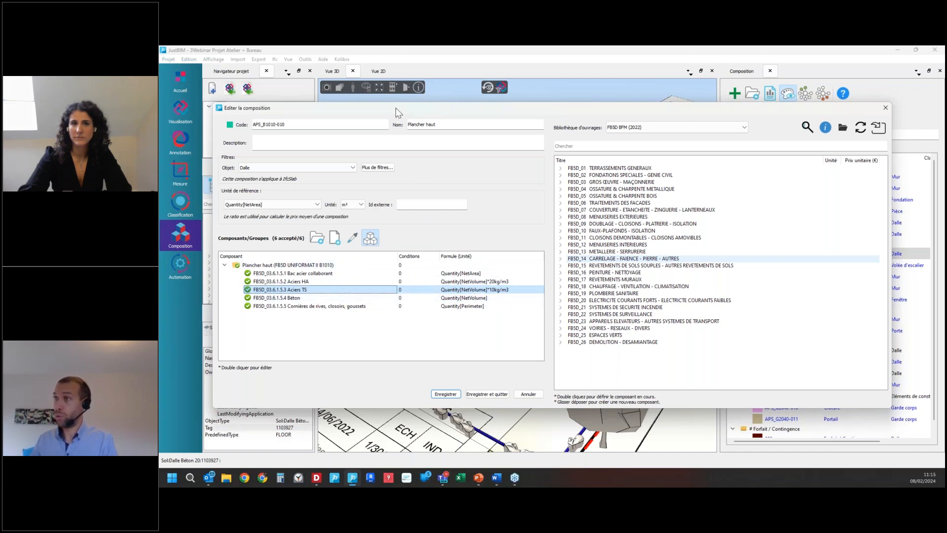
{"action": "left_click_drag", "start_coordinate": [396, 108], "coordinate": [519, 340]}
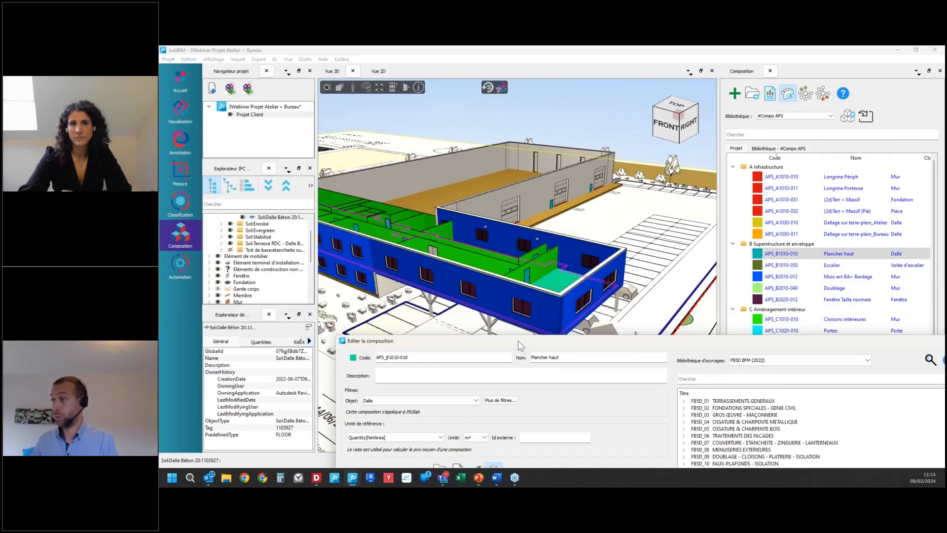
{"action": "left_click_drag", "start_coordinate": [518, 340], "coordinate": [413, 113]}
Step: Set the Aciers TS component's formula to Quantity[NetVolume]*15kg/m3 and save the Plancher haut composition
{"action": "left_click", "coordinate": [478, 295]}
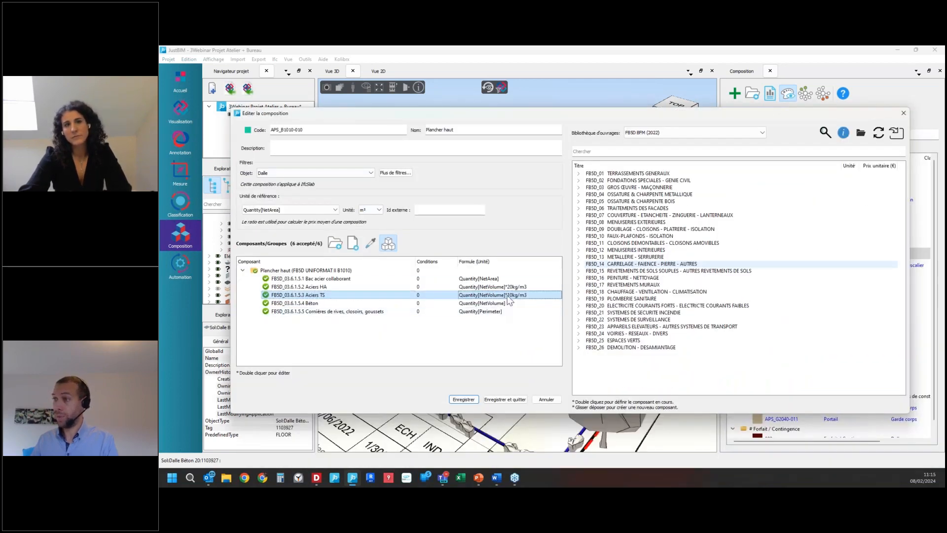
{"action": "double_click", "coordinate": [474, 295]}
{"action": "left_click", "coordinate": [469, 167]}
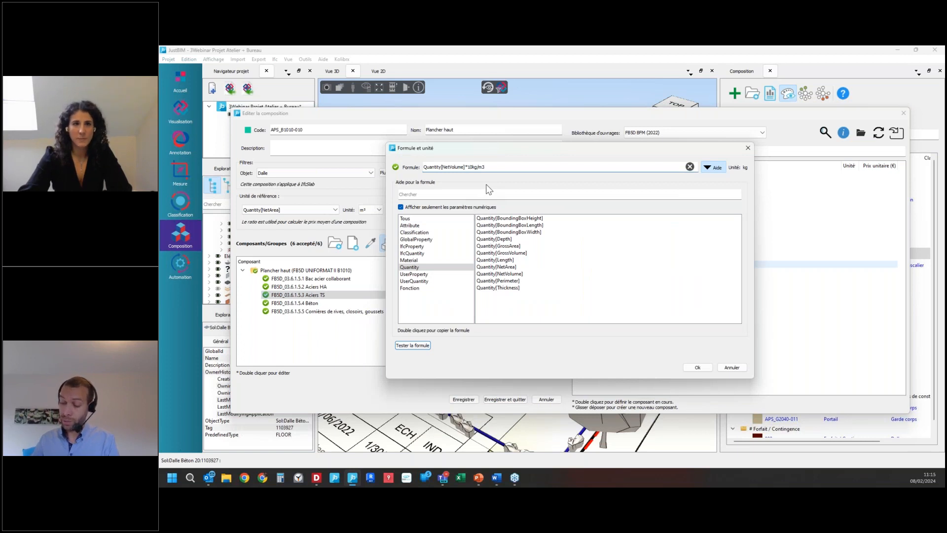
{"action": "key", "text": "Delete"}
{"action": "type", "text": "5"}
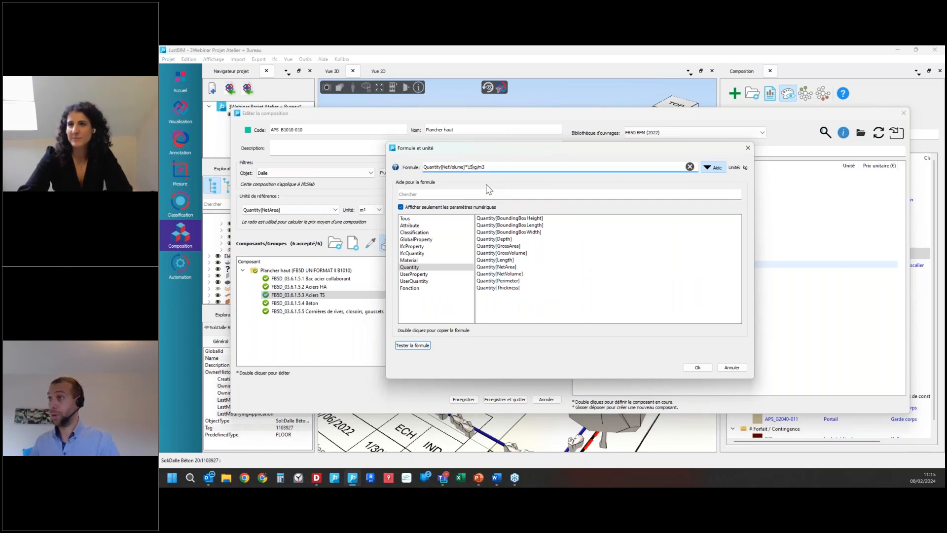
{"action": "left_click", "coordinate": [688, 371]}
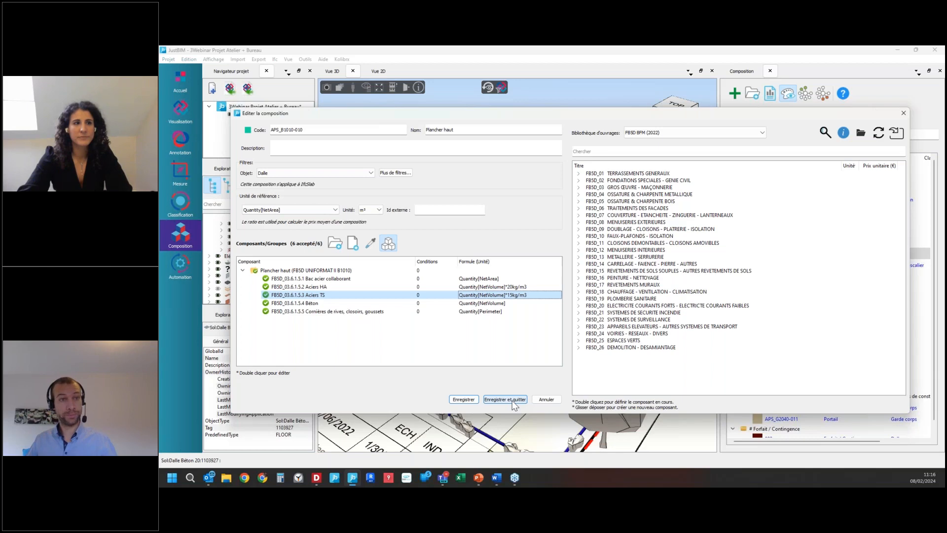
{"action": "left_click", "coordinate": [513, 400]}
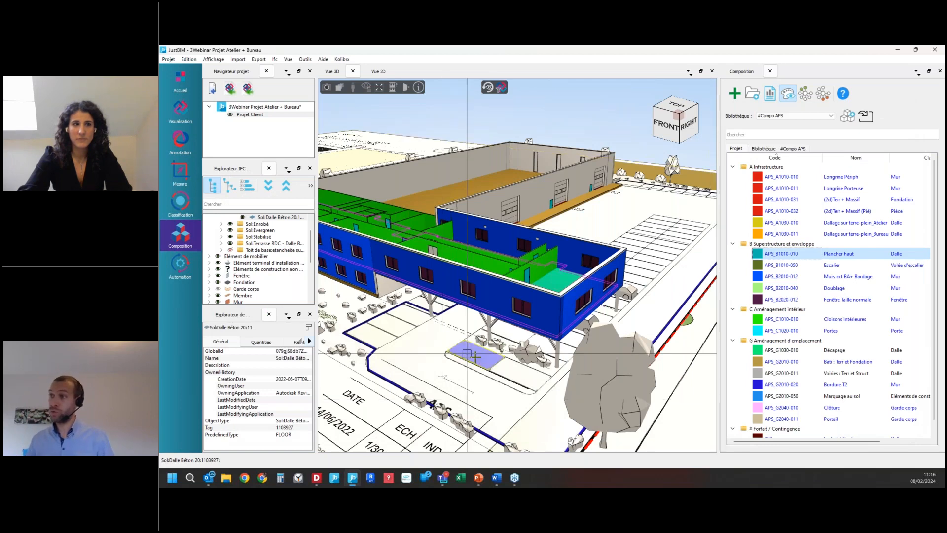
Step: Select the workshop's exterior walls one after another in the 3D view, finishing with the long rear wall
{"action": "scroll", "coordinate": [498, 371], "scroll_direction": "down", "scroll_amount": 5}
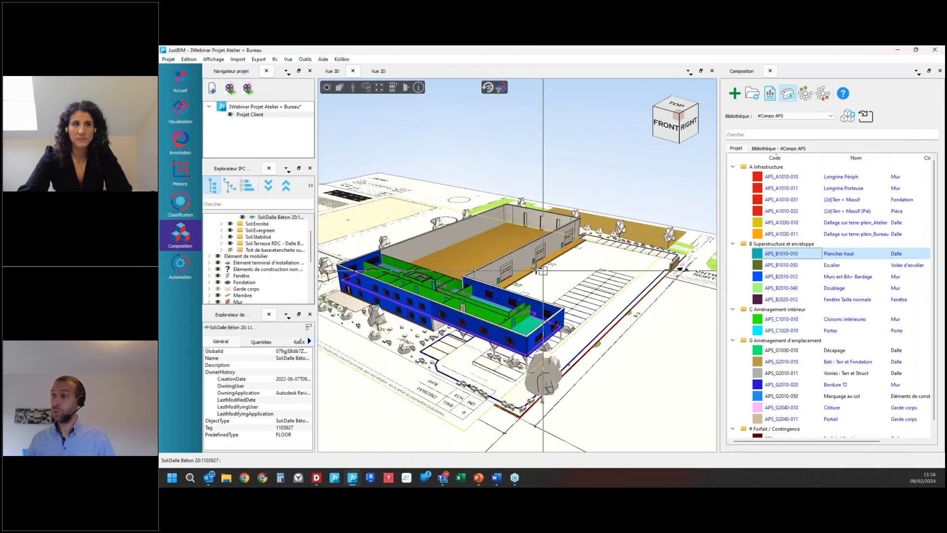
{"action": "left_click", "coordinate": [523, 259]}
{"action": "left_click", "coordinate": [552, 219]}
{"action": "left_click", "coordinate": [483, 223]}
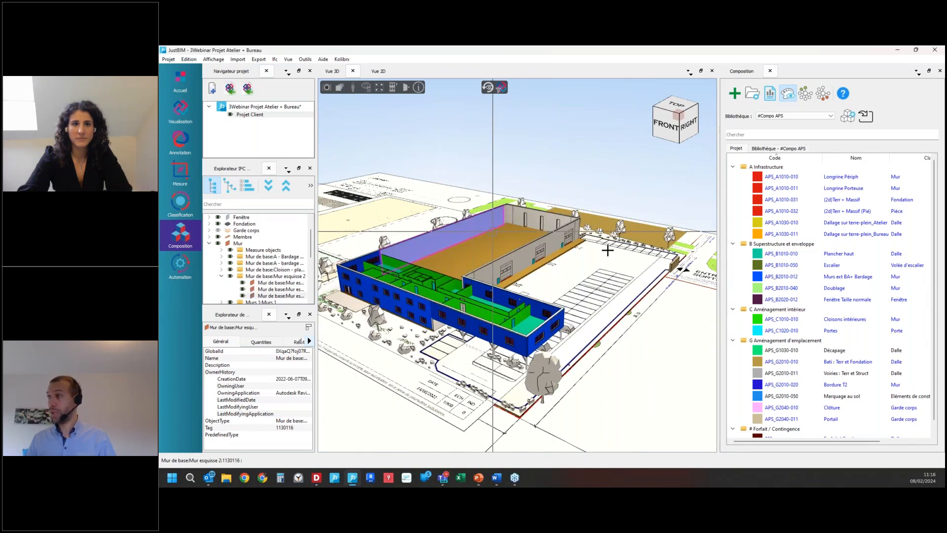
Step: Collapse the Infrastructure, Superstructure et enveloppe, Aménagement intérieur, Aménagement d'emplacement and Forfait / Contingence composition groups in the project
{"action": "left_click", "coordinate": [734, 167]}
{"action": "left_click", "coordinate": [733, 175]}
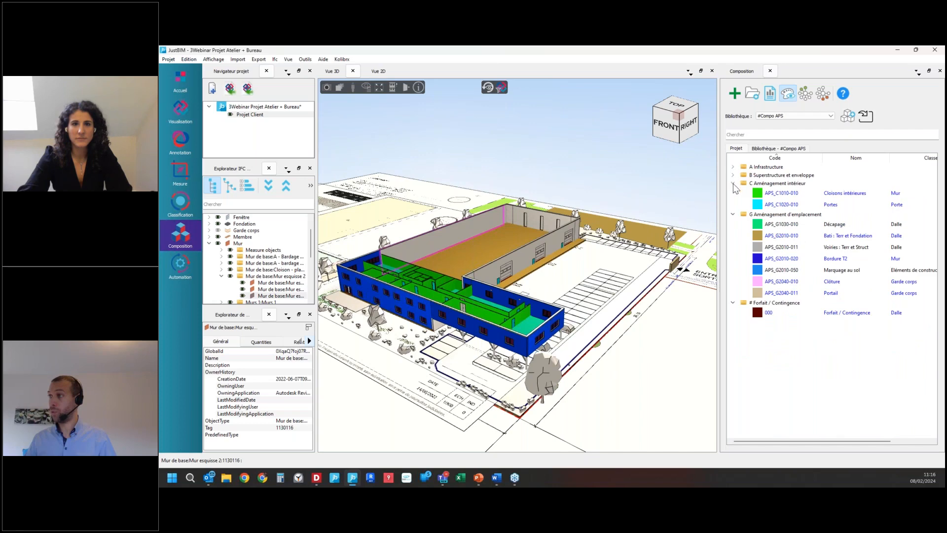
{"action": "left_click", "coordinate": [734, 183]}
{"action": "left_click", "coordinate": [733, 191]}
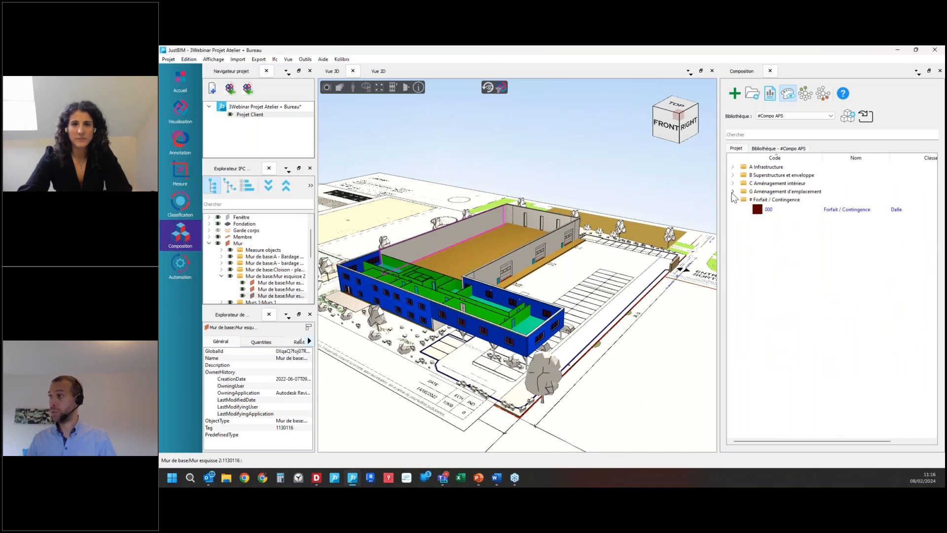
{"action": "left_click", "coordinate": [733, 199]}
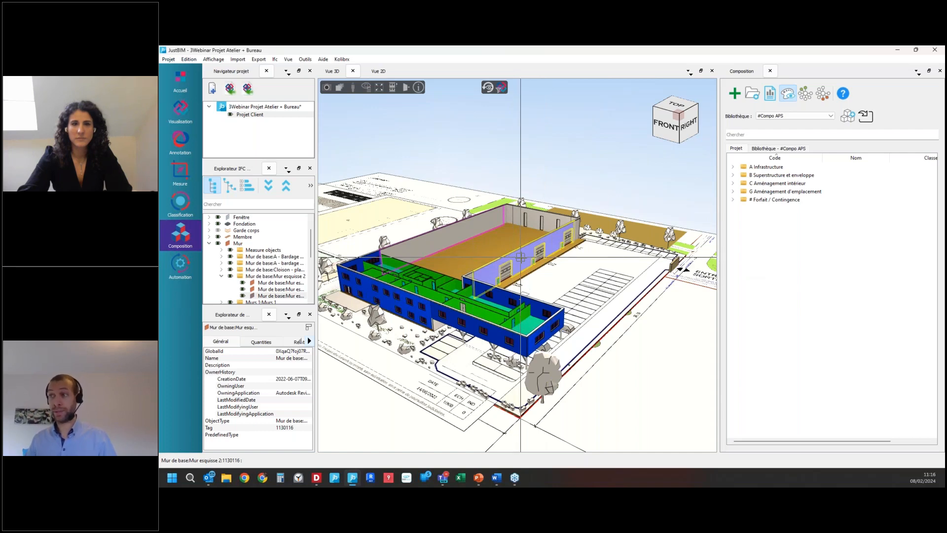
Step: Start a new composition for the workshop wall facing the parking, and review the available work libraries, keeping FBSD BFM (2022)
{"action": "left_click", "coordinate": [521, 258]}
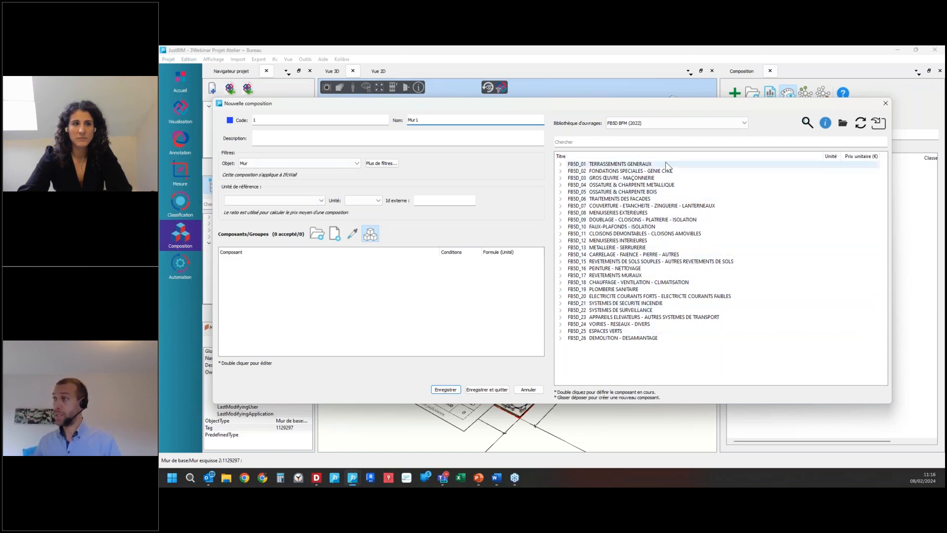
{"action": "left_click", "coordinate": [678, 123]}
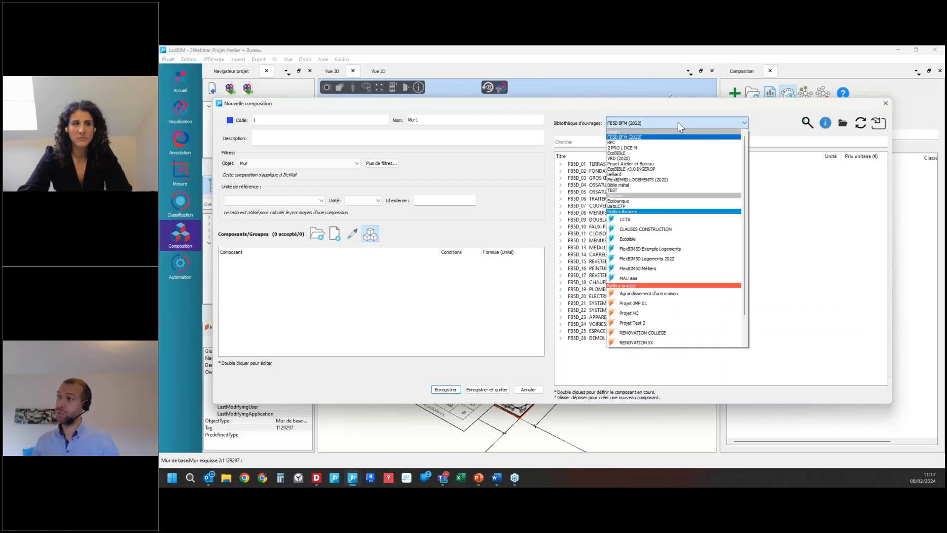
{"action": "left_click", "coordinate": [678, 122]}
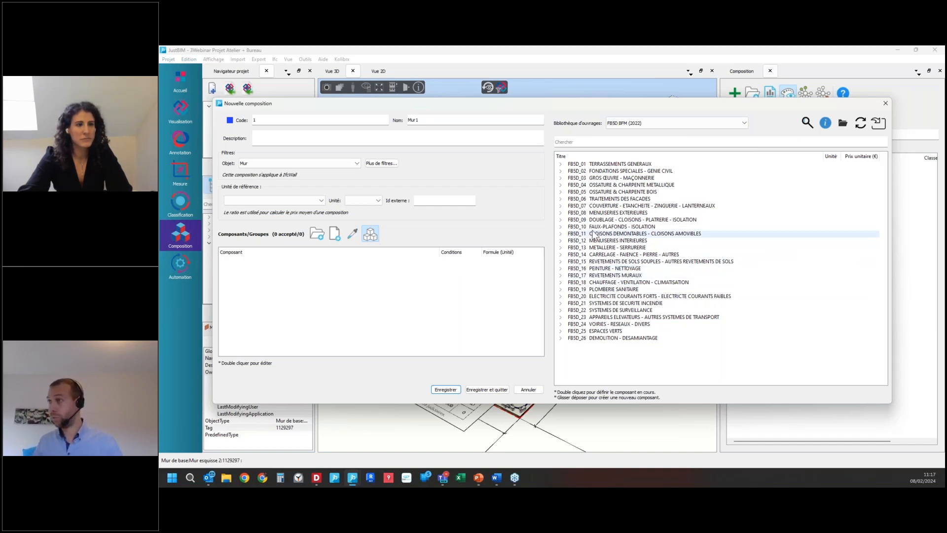
Step: Add Ossature métallique primaire and Isolation from FBSD_06.1.1.2 Bardage métallique simple peau vertical as components of the new composition
{"action": "left_click", "coordinate": [600, 199]}
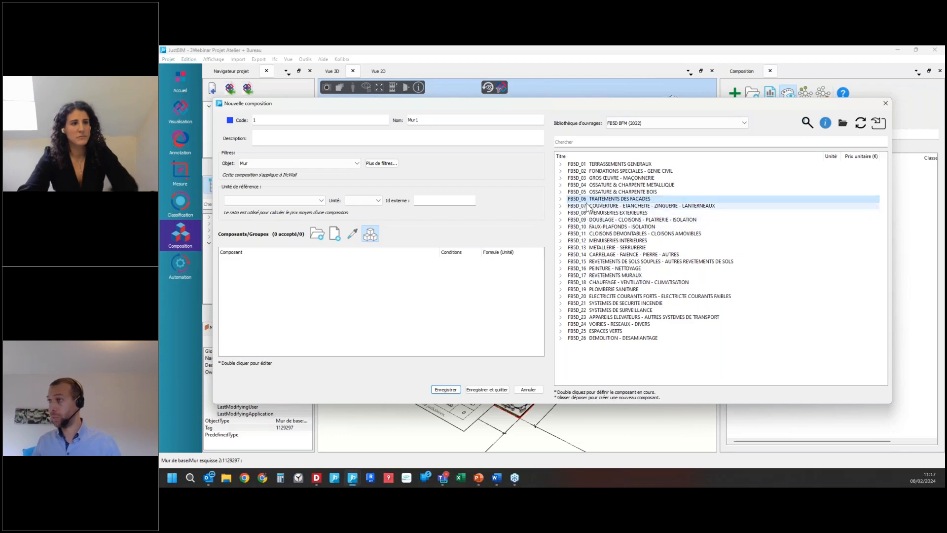
{"action": "left_click", "coordinate": [560, 199]}
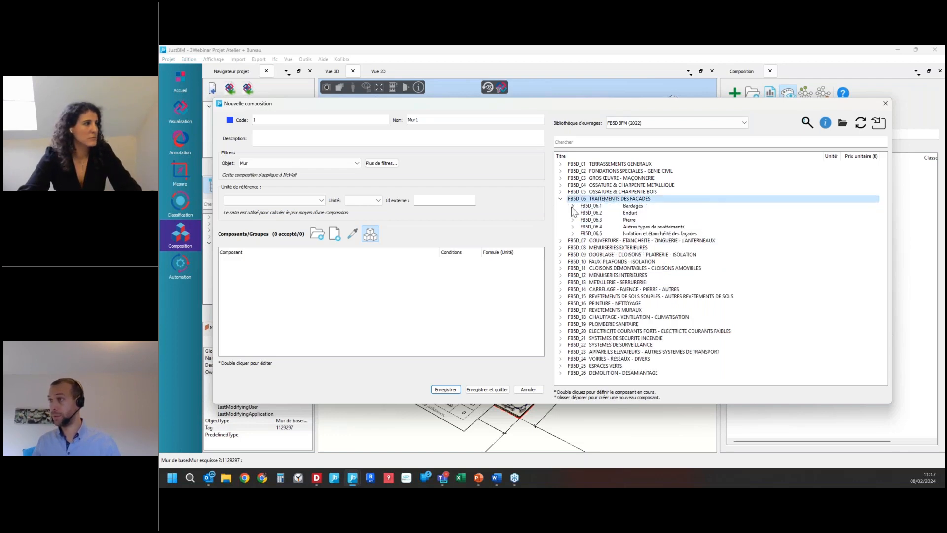
{"action": "left_click", "coordinate": [572, 205]}
{"action": "left_click", "coordinate": [584, 213]}
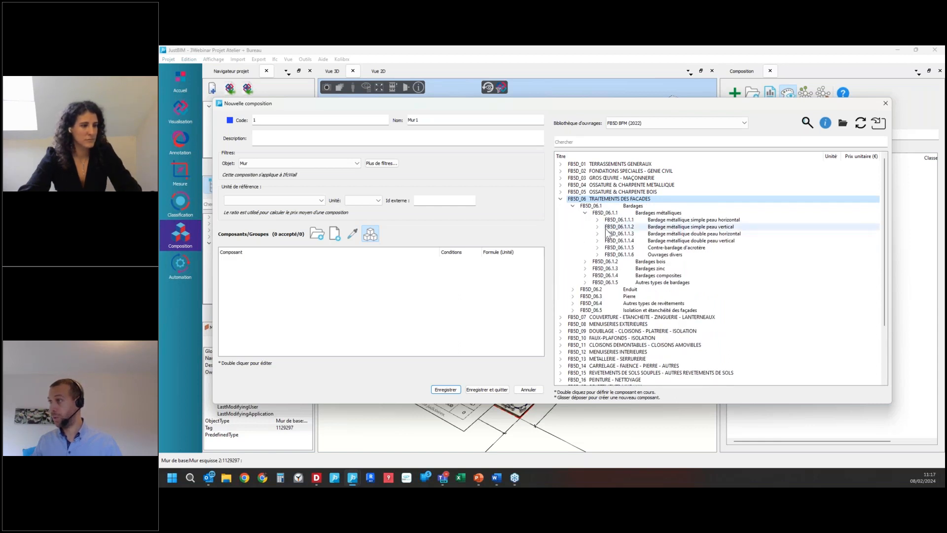
{"action": "left_click", "coordinate": [598, 226]}
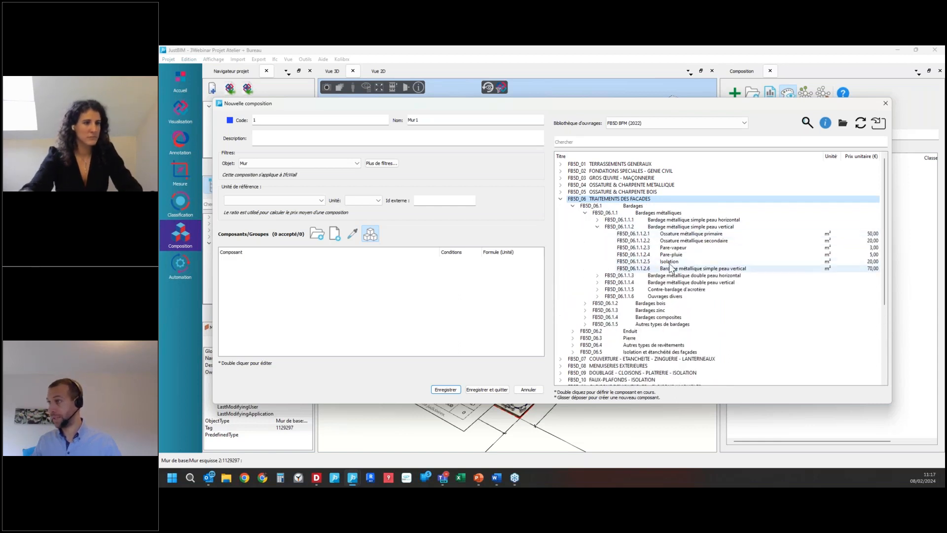
{"action": "left_click", "coordinate": [709, 235]}
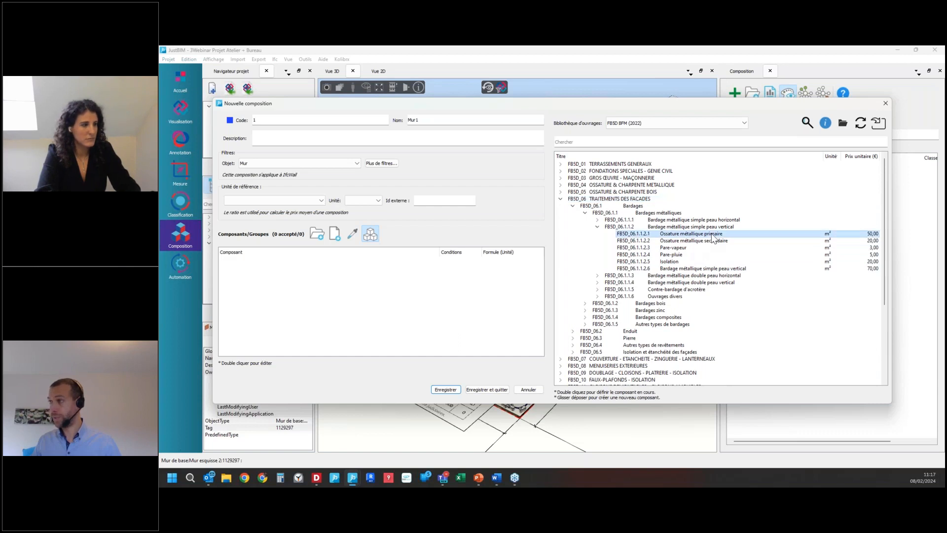
{"action": "left_click_drag", "start_coordinate": [712, 239], "coordinate": [266, 280]}
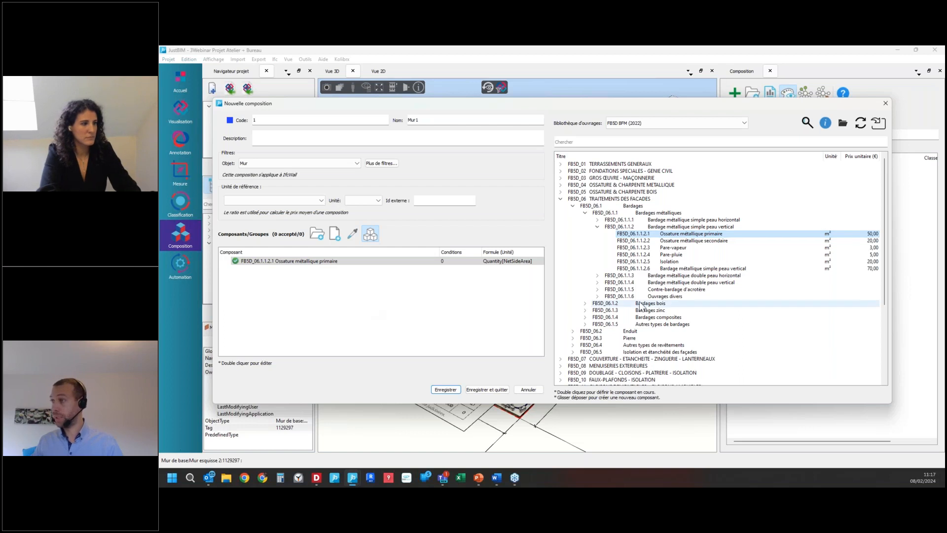
{"action": "left_click", "coordinate": [689, 263]}
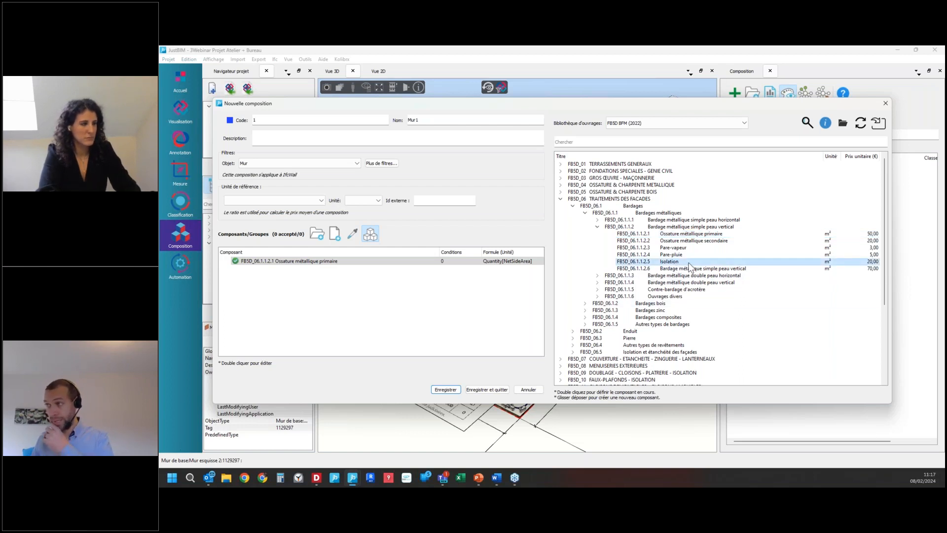
{"action": "left_click_drag", "start_coordinate": [689, 266], "coordinate": [276, 288]}
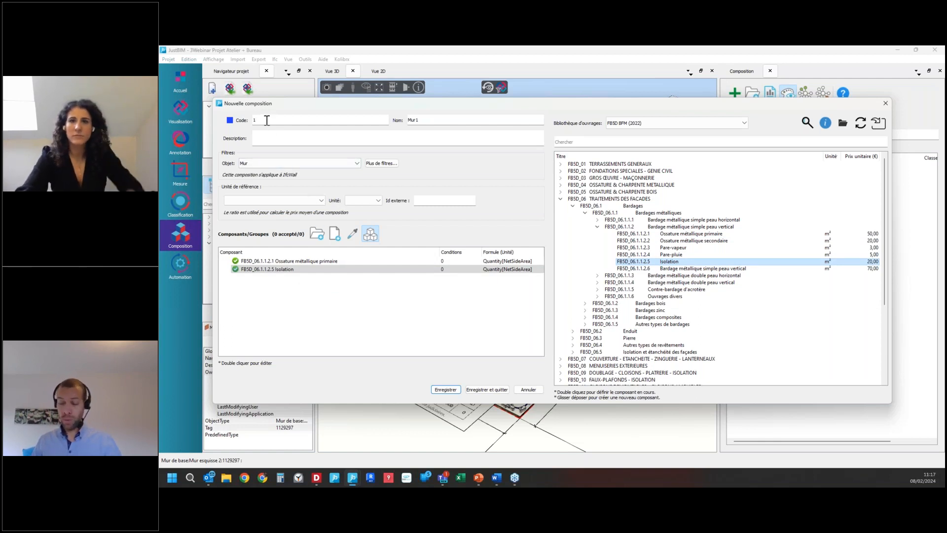
Step: Set the new composition's code to APS_Bardage and its name to bardage
{"action": "key", "text": "BackSpace"}
{"action": "type", "text": "APS_Bardage"}
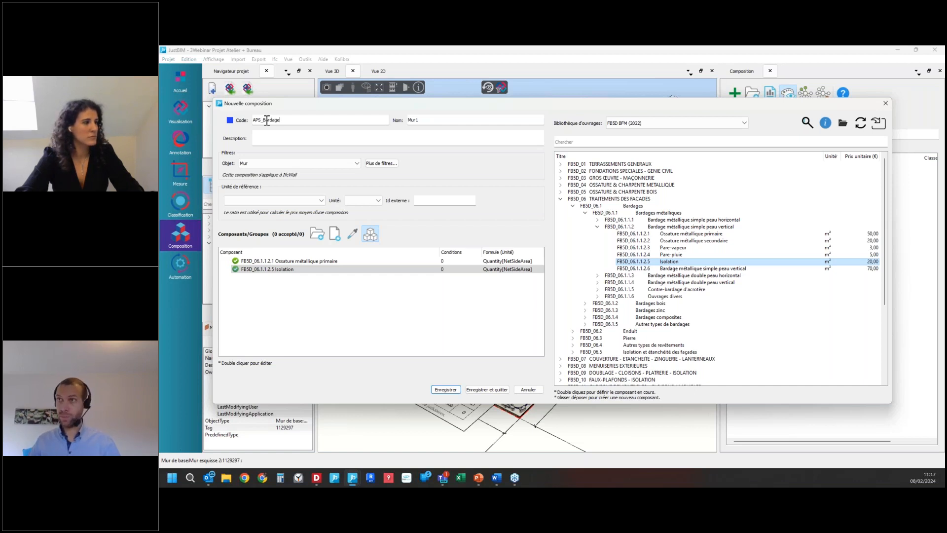
{"action": "left_click", "coordinate": [420, 120]}
{"action": "double_click", "coordinate": [420, 120]}
{"action": "type", "text": "bardage"}
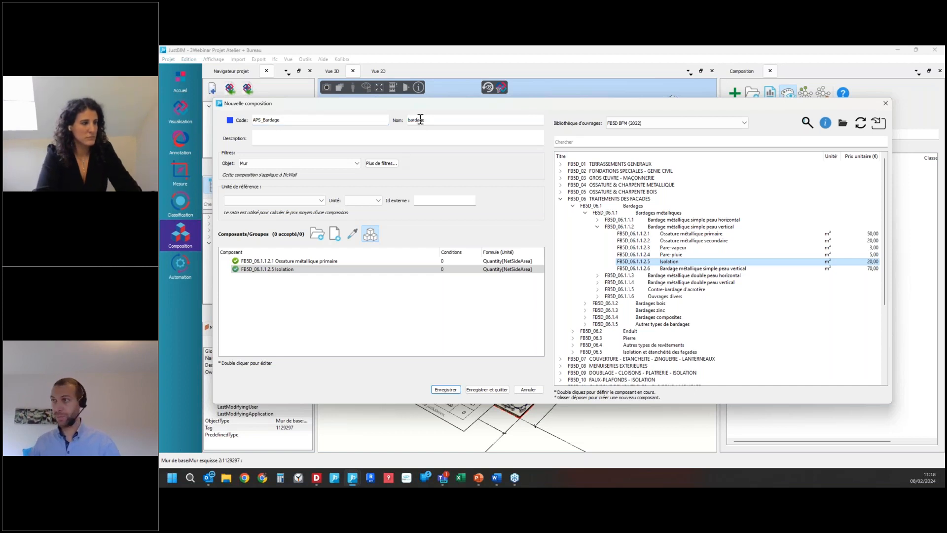
Step: Save the APS_Bardage composition and apply it to all objects of type Mur de base:Mur esquisse 2
{"action": "left_click", "coordinate": [484, 392]}
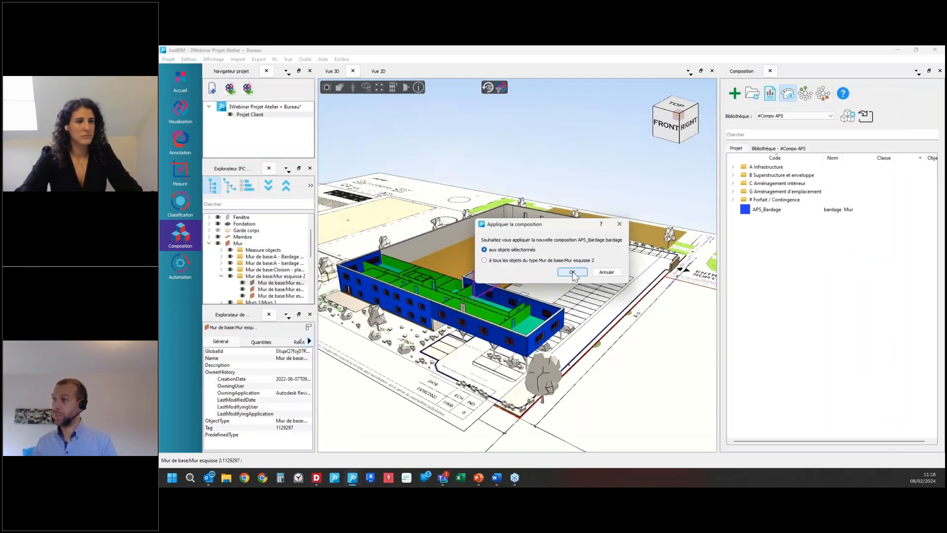
{"action": "left_click_drag", "start_coordinate": [557, 229], "coordinate": [555, 315]}
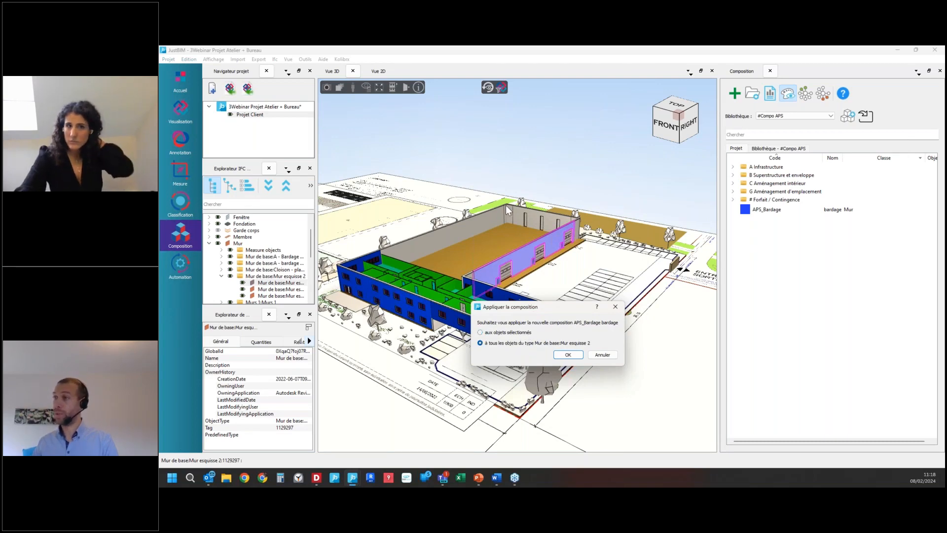
{"action": "left_click", "coordinate": [574, 358]}
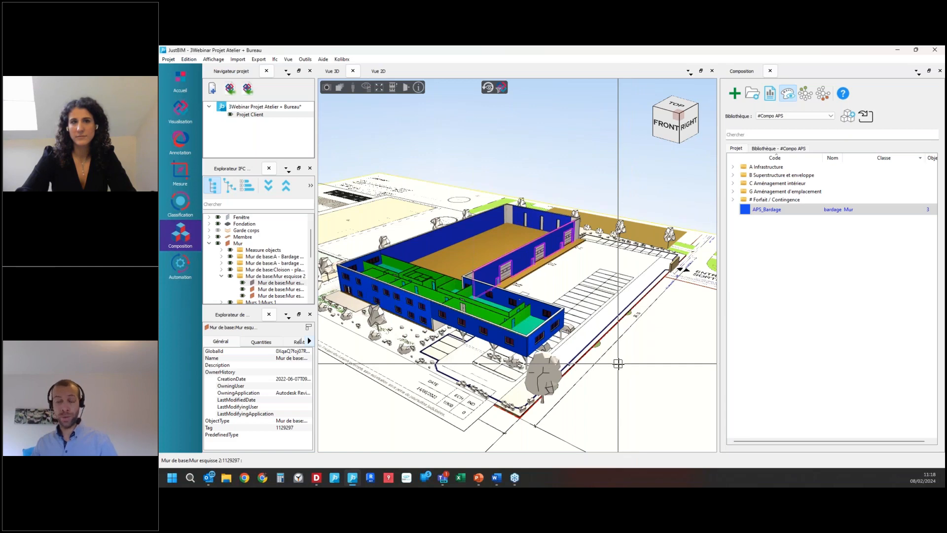
Step: Update the quantity report for the selected workshop wall, check its façade treatment items against the model, and close the report
{"action": "left_click", "coordinate": [771, 95]}
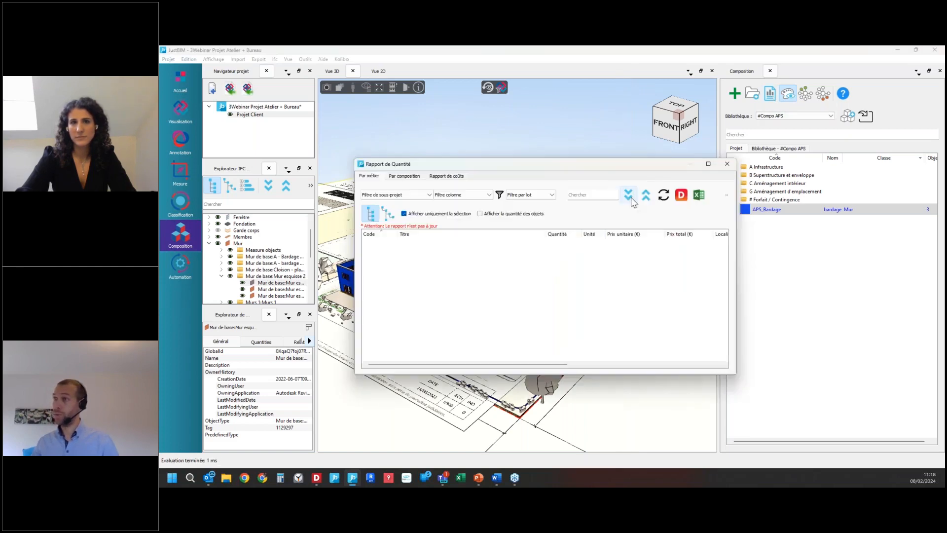
{"action": "left_click", "coordinate": [665, 196]}
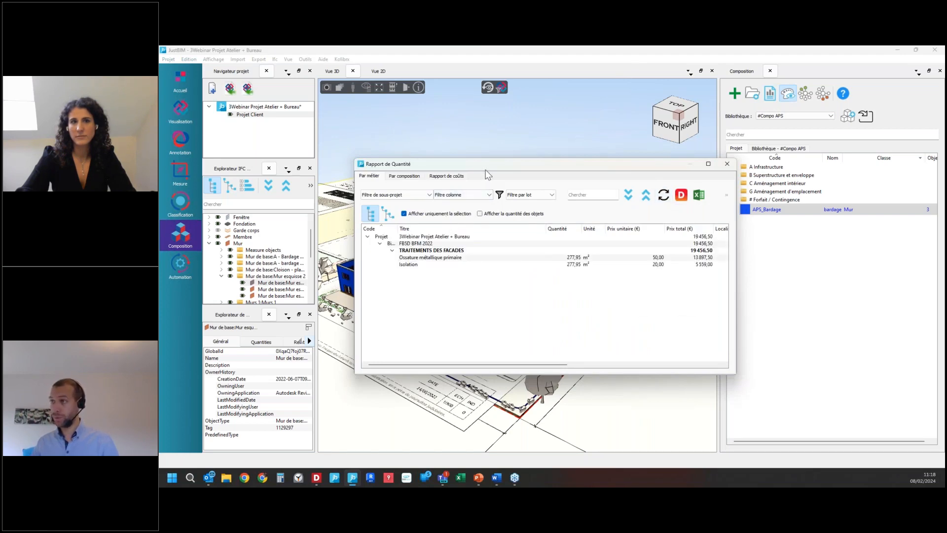
{"action": "left_click_drag", "start_coordinate": [489, 176], "coordinate": [701, 216]}
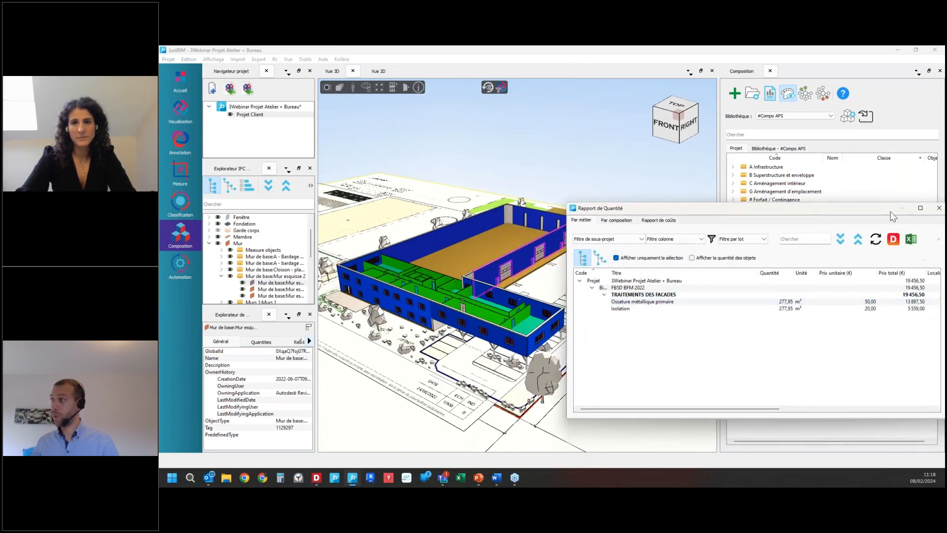
{"action": "left_click_drag", "start_coordinate": [875, 214], "coordinate": [666, 196]}
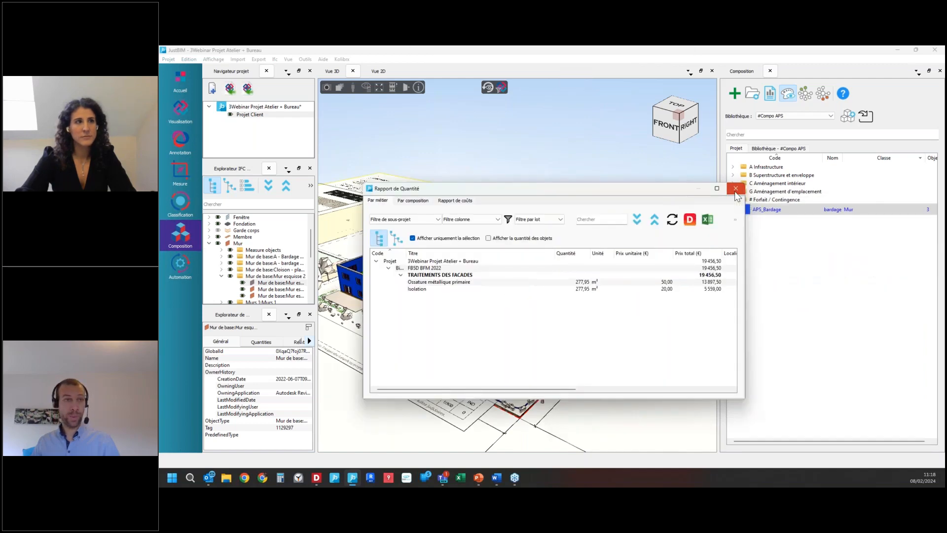
{"action": "left_click", "coordinate": [735, 191]}
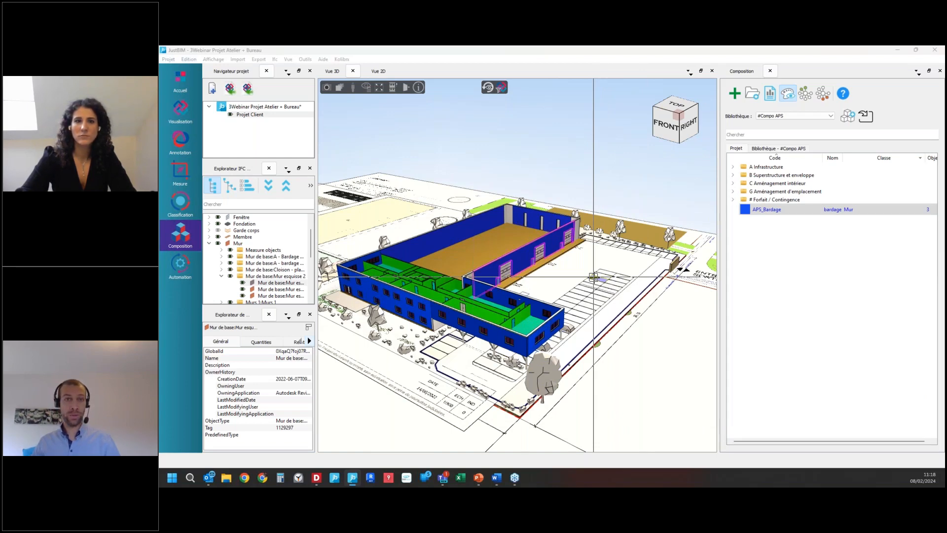
{"action": "key", "text": "alt+Tab"}
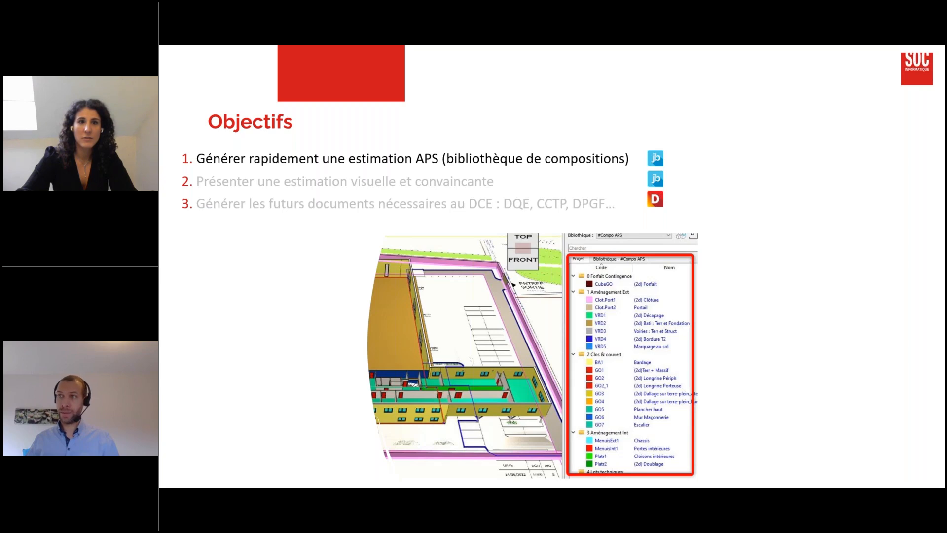
{"action": "left_click", "coordinate": [306, 173]}
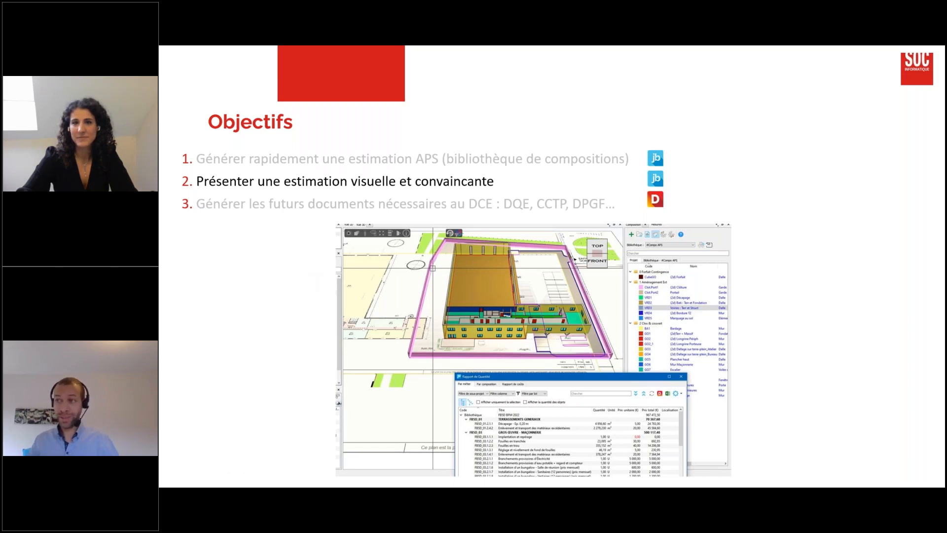
{"action": "key", "text": "alt+Tab"}
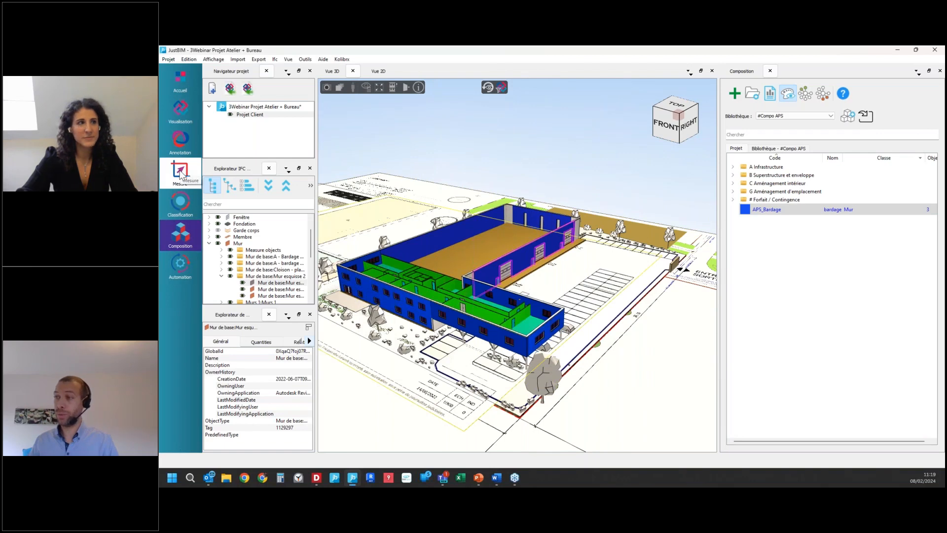
Step: Open the measurement workspace and frame the model from the top-front together with the building on the 2D site plan
{"action": "left_click", "coordinate": [181, 172]}
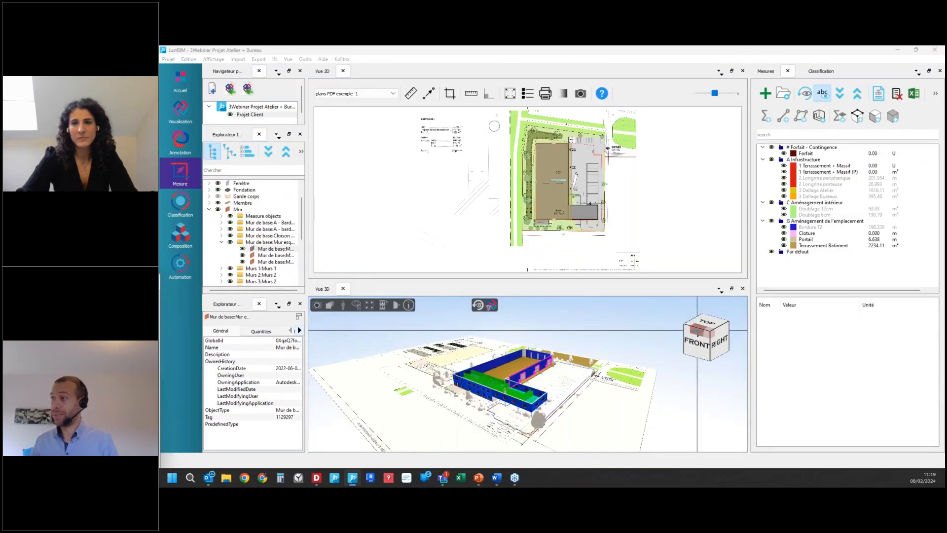
{"action": "left_click", "coordinate": [697, 330]}
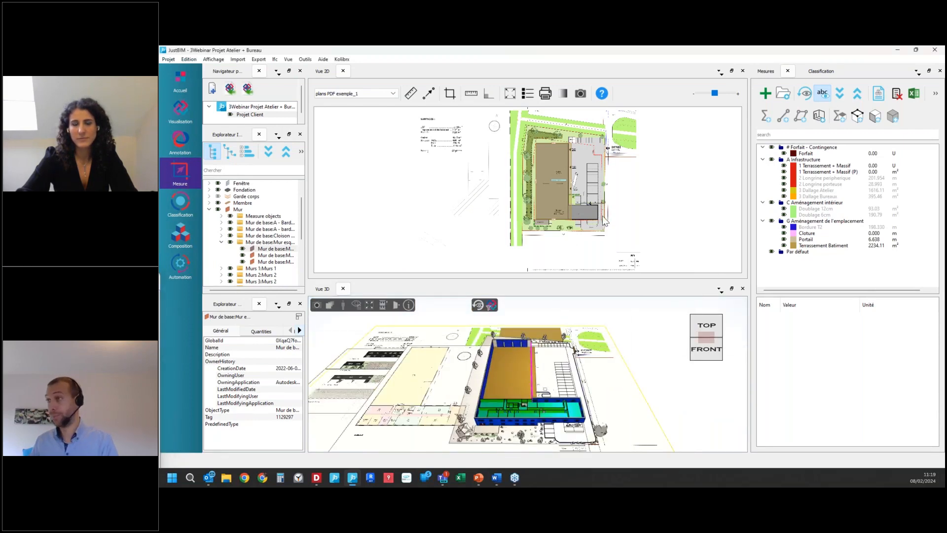
{"action": "scroll", "coordinate": [606, 153], "scroll_direction": "up", "scroll_amount": 2}
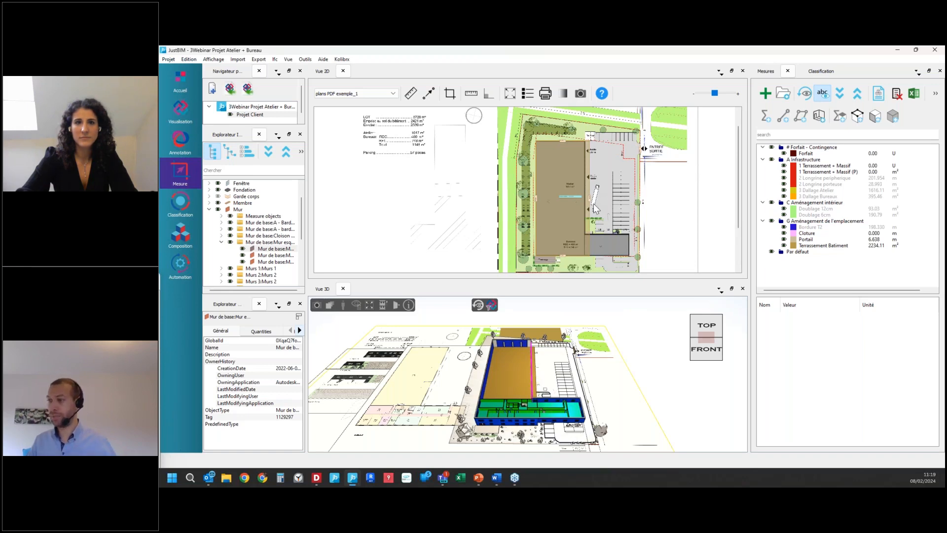
{"action": "left_click_drag", "start_coordinate": [545, 364], "coordinate": [555, 336]}
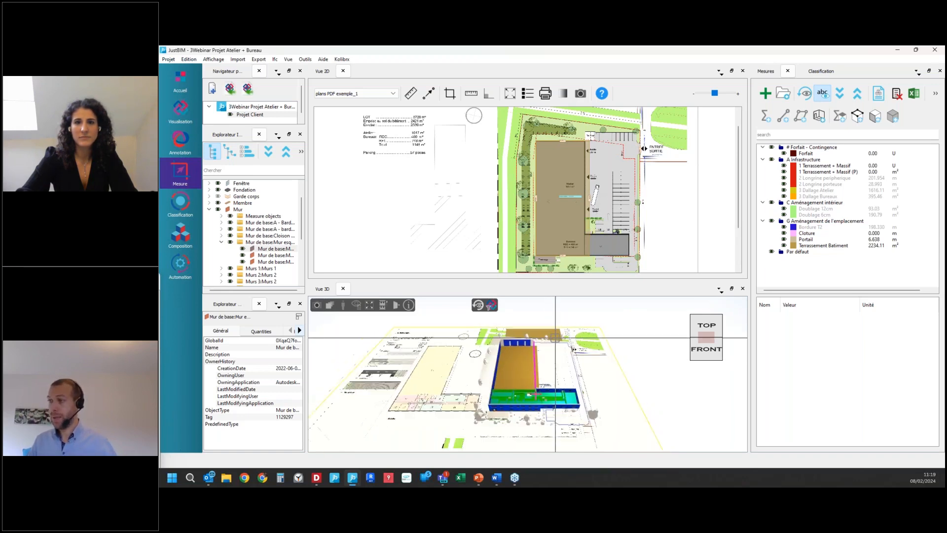
{"action": "scroll", "coordinate": [527, 411], "scroll_direction": "up", "scroll_amount": 4}
{"action": "scroll", "coordinate": [527, 411], "scroll_direction": "down", "scroll_amount": 1}
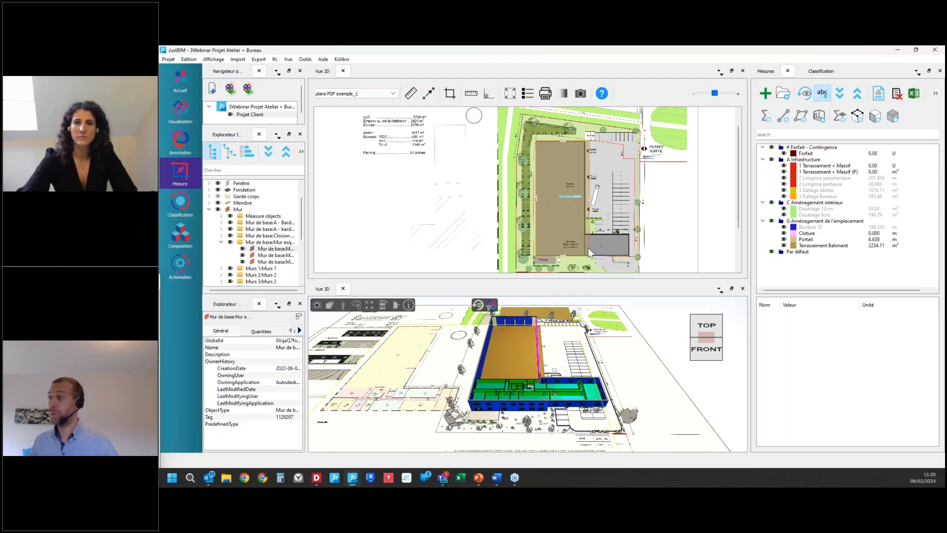
{"action": "scroll", "coordinate": [575, 421], "scroll_direction": "up", "scroll_amount": 5}
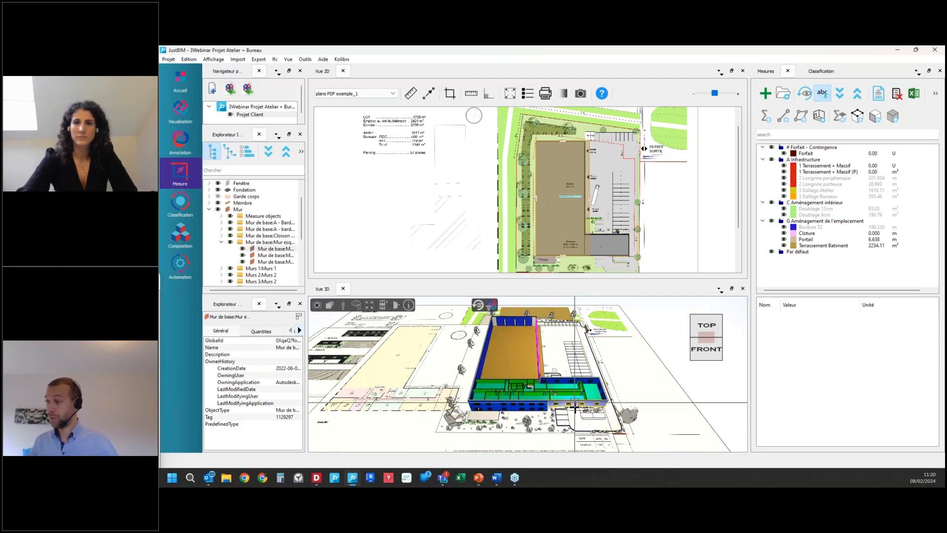
Step: Draw a footing rectangle of about 4 m² for the 1 Terrassement + Massif (P) measure at the lower-right corner of the grey office extension
{"action": "scroll", "coordinate": [575, 420], "scroll_direction": "up", "scroll_amount": 3}
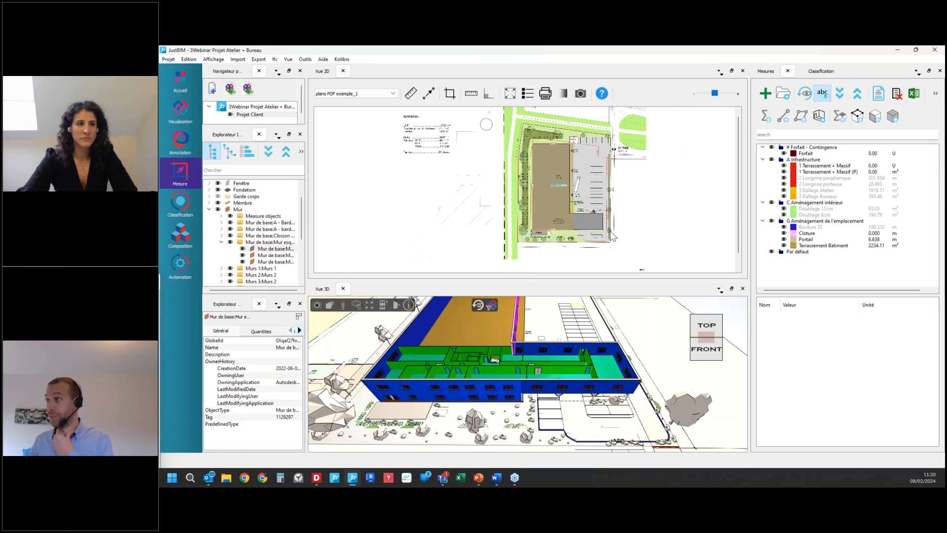
{"action": "scroll", "coordinate": [611, 233], "scroll_direction": "up", "scroll_amount": 2}
{"action": "scroll", "coordinate": [612, 235], "scroll_direction": "up", "scroll_amount": 1}
{"action": "scroll", "coordinate": [633, 216], "scroll_direction": "up", "scroll_amount": 1}
{"action": "left_click_drag", "start_coordinate": [633, 216], "coordinate": [561, 215]}
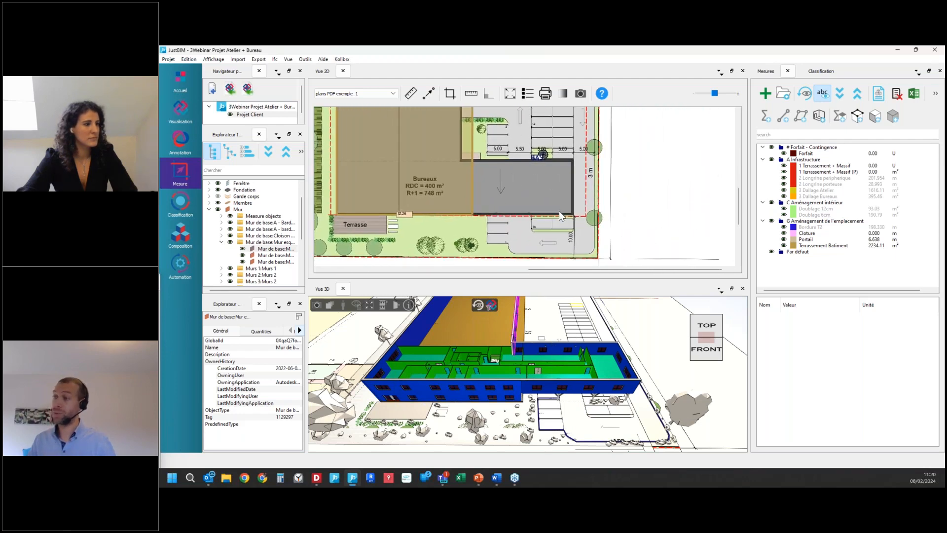
{"action": "scroll", "coordinate": [592, 414], "scroll_direction": "up", "scroll_amount": 5}
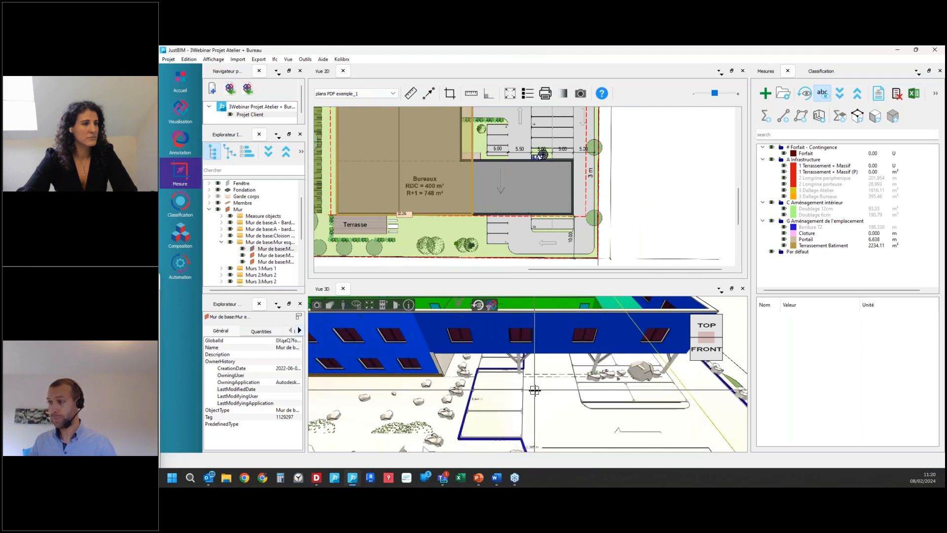
{"action": "scroll", "coordinate": [535, 390], "scroll_direction": "down", "scroll_amount": 5}
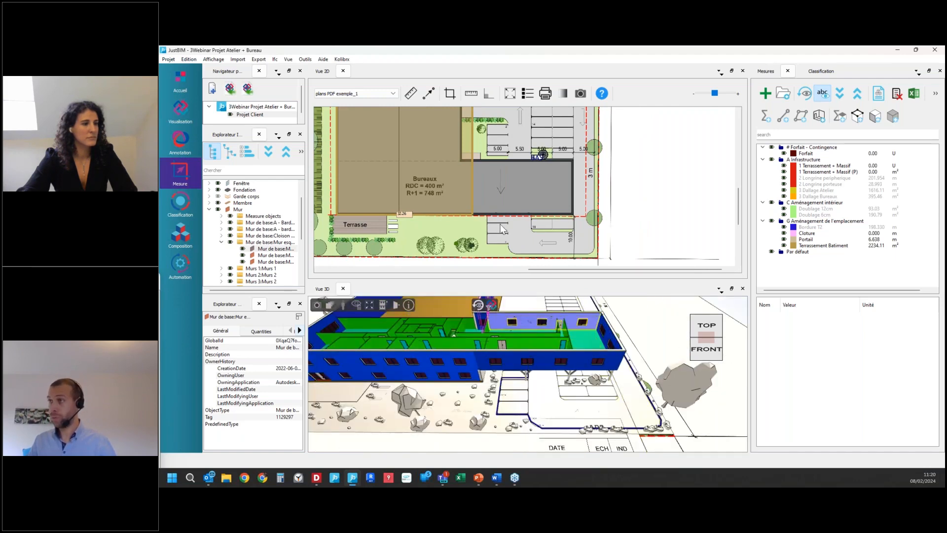
{"action": "left_click", "coordinate": [829, 172]}
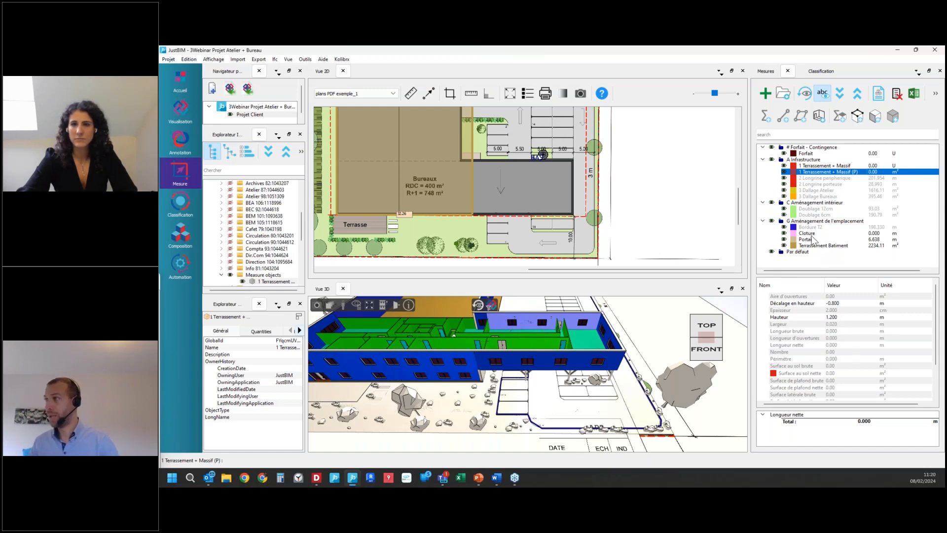
{"action": "right_click", "coordinate": [832, 174]}
{"action": "left_click", "coordinate": [833, 175]}
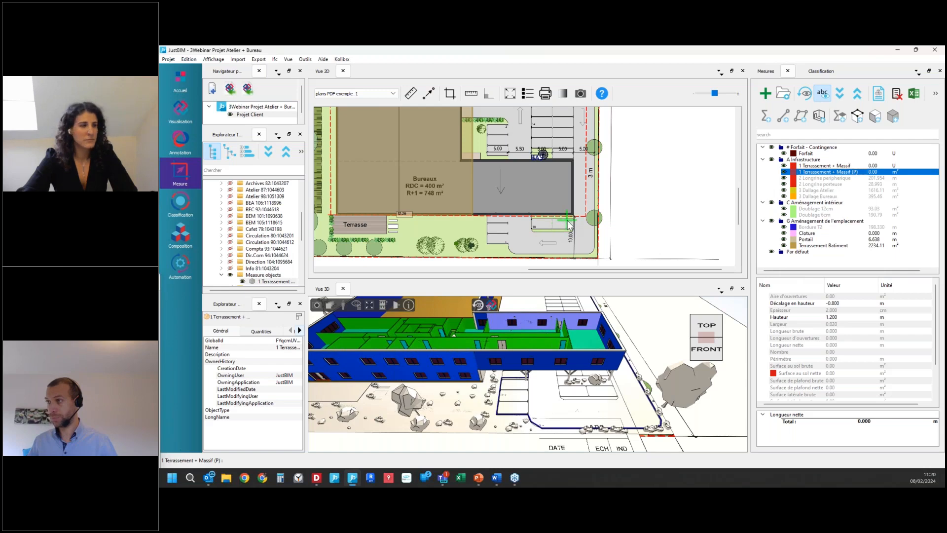
{"action": "scroll", "coordinate": [567, 218], "scroll_direction": "up", "scroll_amount": 3}
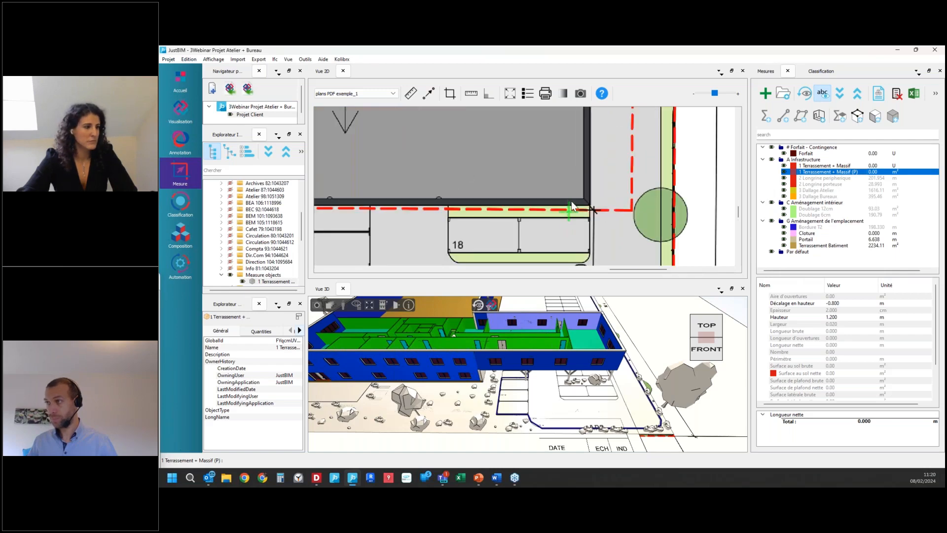
{"action": "left_click", "coordinate": [598, 215]}
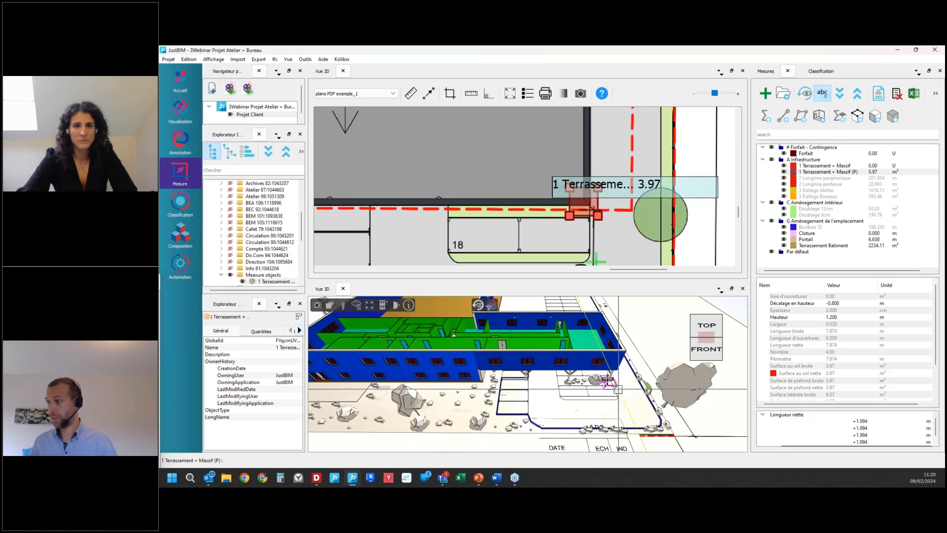
Step: Hide the measurement labels, then add two more footing rectangles along the extension's lower edge for 1 Terrassement + Massif (P)
{"action": "left_click", "coordinate": [822, 94]}
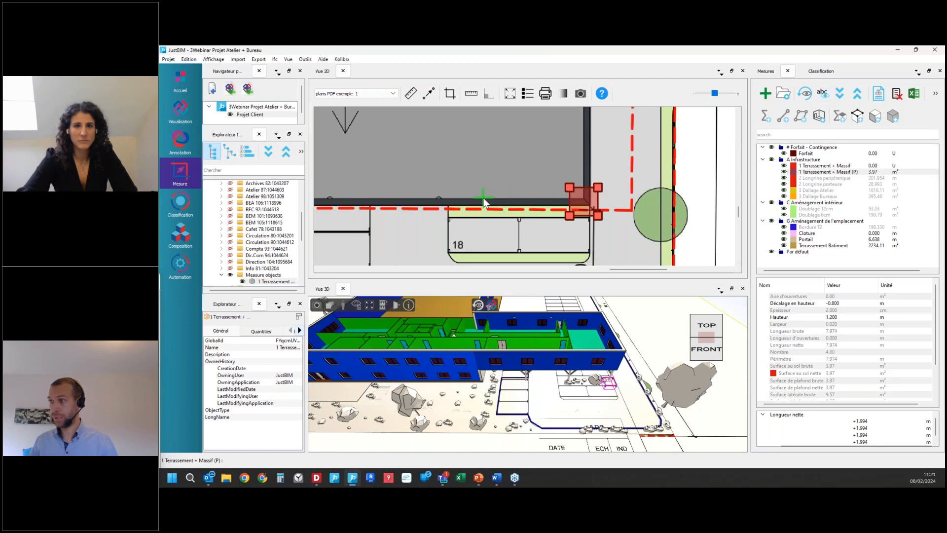
{"action": "left_click", "coordinate": [461, 189]}
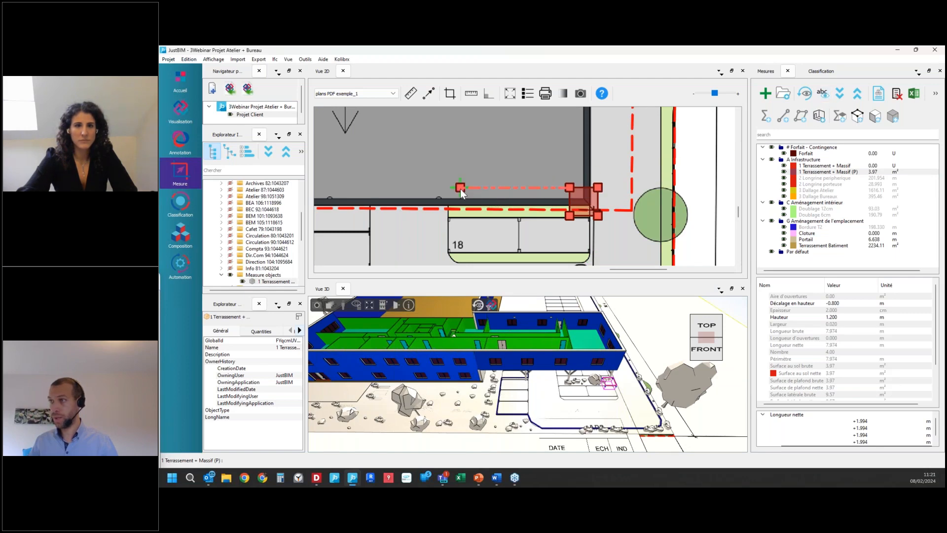
{"action": "left_click", "coordinate": [497, 223]}
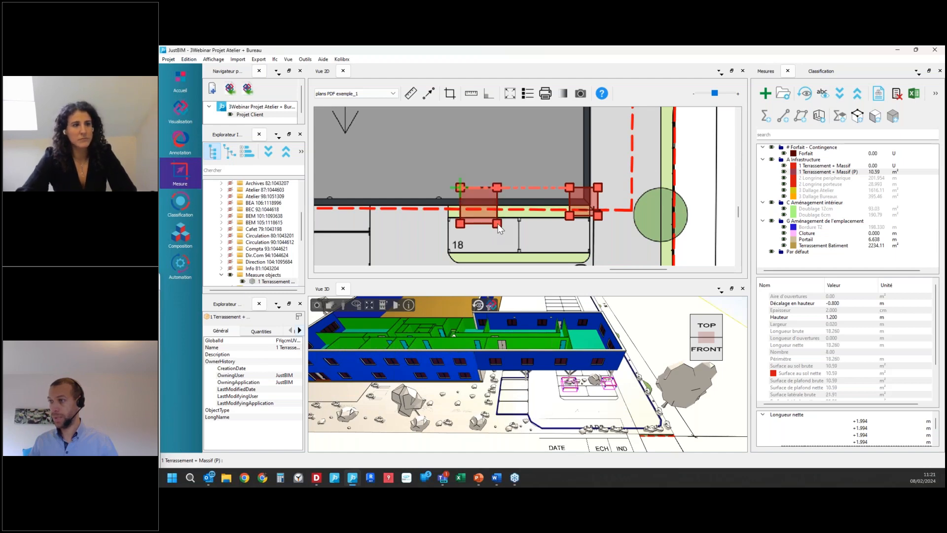
{"action": "scroll", "coordinate": [417, 189], "scroll_direction": "down", "scroll_amount": 1}
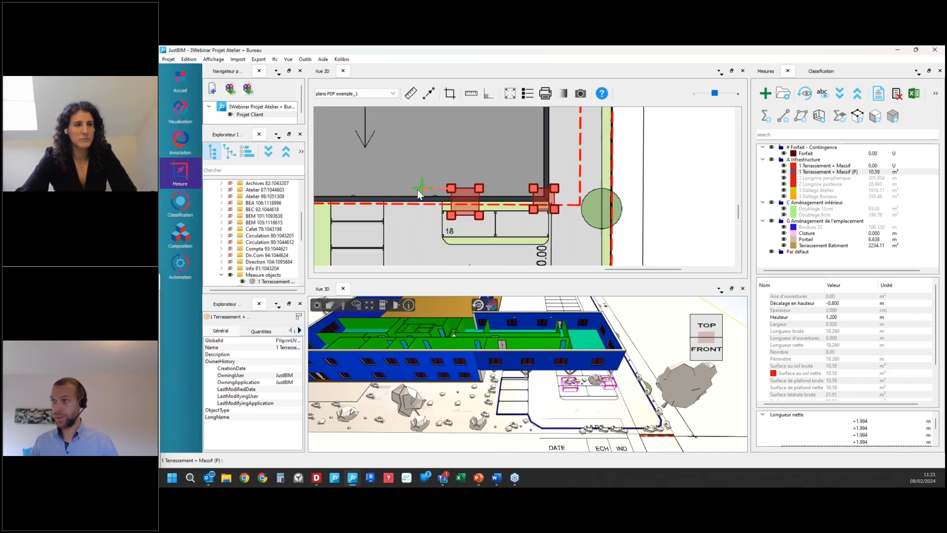
{"action": "left_click", "coordinate": [366, 188]}
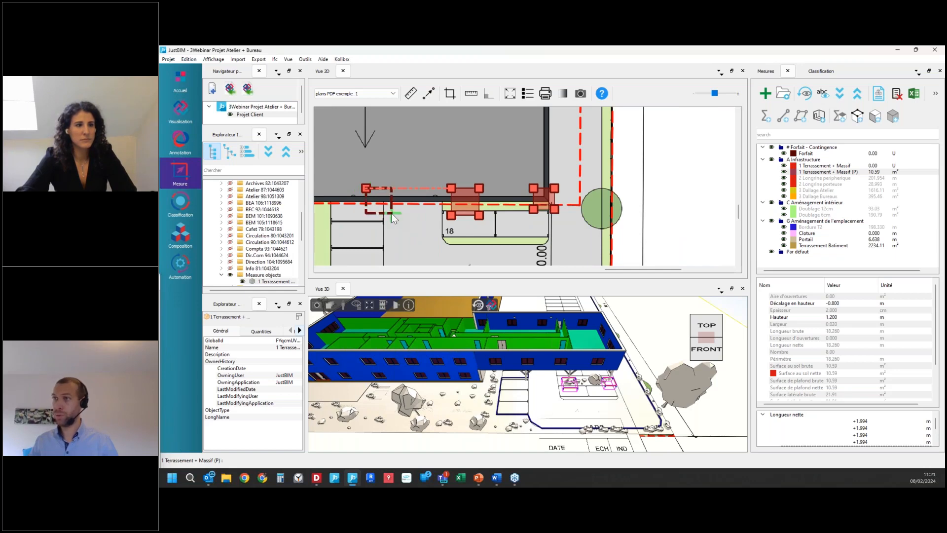
{"action": "left_click", "coordinate": [392, 215]}
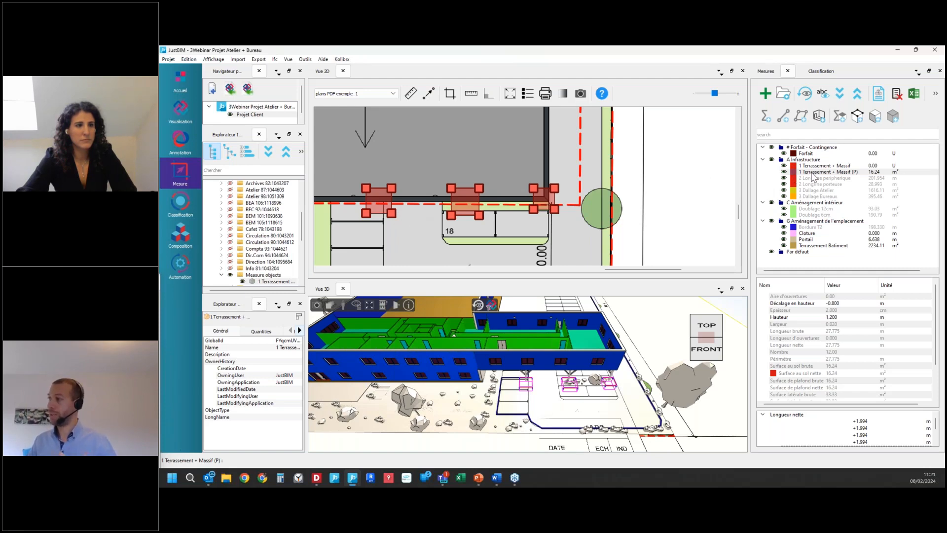
{"action": "left_click", "coordinate": [840, 318]}
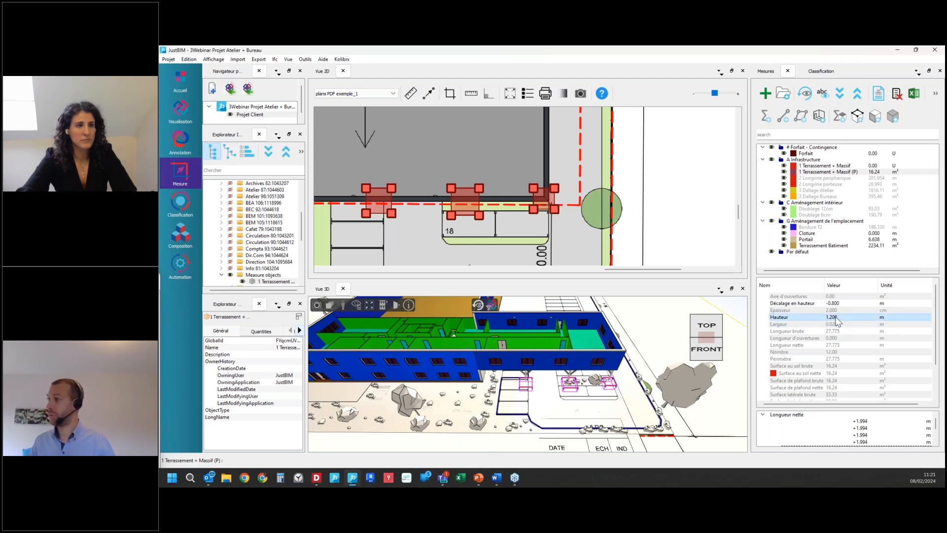
Step: Add three footing rectangles along the extension's upper edge to the 1 Terrassement + Massif (P) measure, opposite the lower ones
{"action": "scroll", "coordinate": [568, 242], "scroll_direction": "down", "scroll_amount": 2}
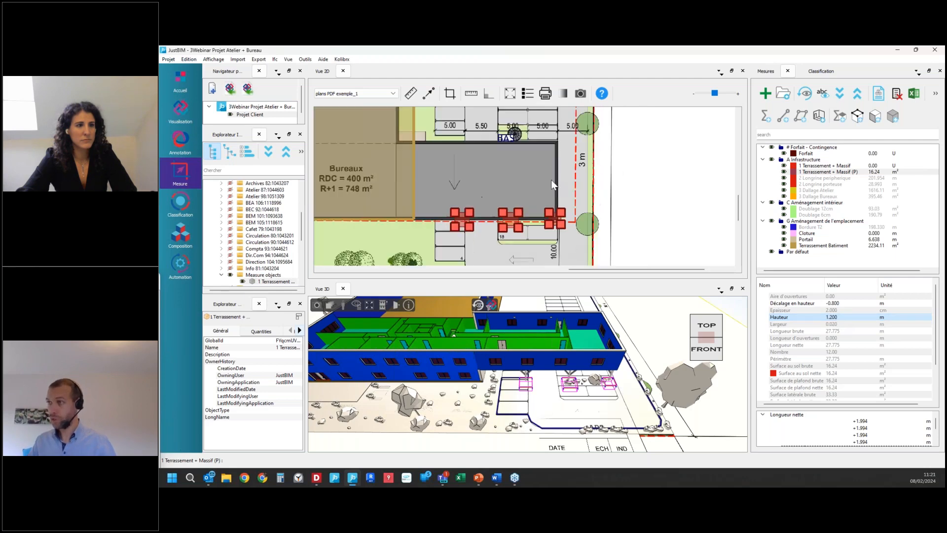
{"action": "left_click", "coordinate": [823, 172]}
{"action": "right_click", "coordinate": [825, 173]}
{"action": "left_click", "coordinate": [825, 177]}
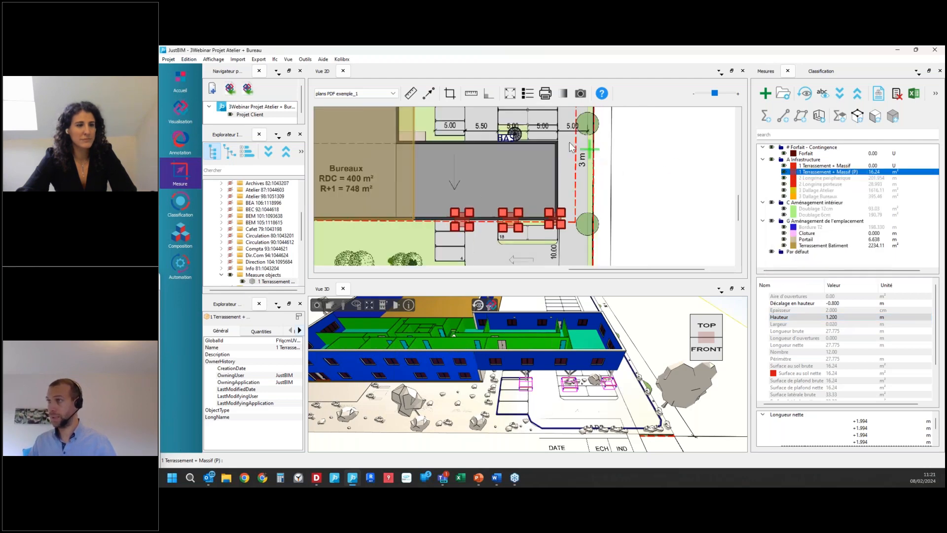
{"action": "left_click", "coordinate": [550, 134]}
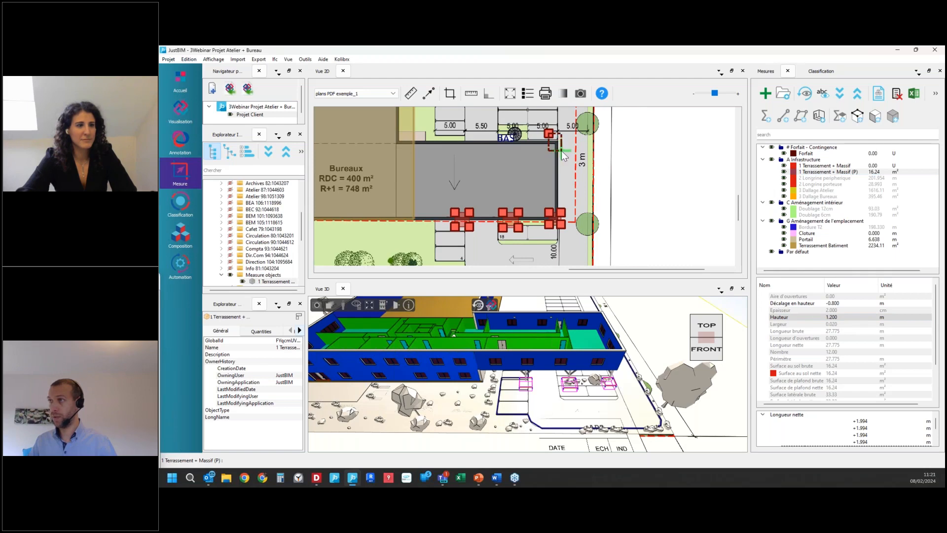
{"action": "left_click", "coordinate": [561, 150]}
{"action": "left_click", "coordinate": [496, 134]}
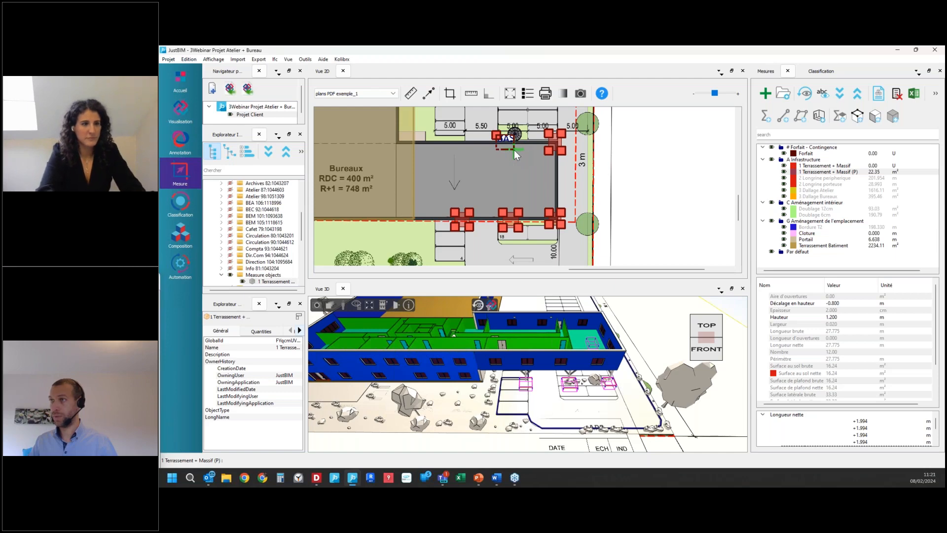
{"action": "left_click", "coordinate": [514, 150]}
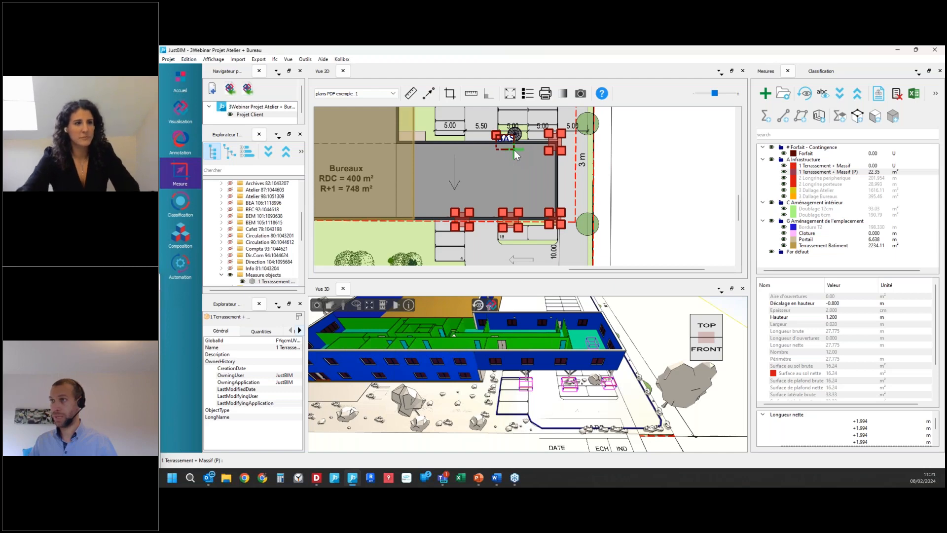
{"action": "left_click", "coordinate": [455, 137]}
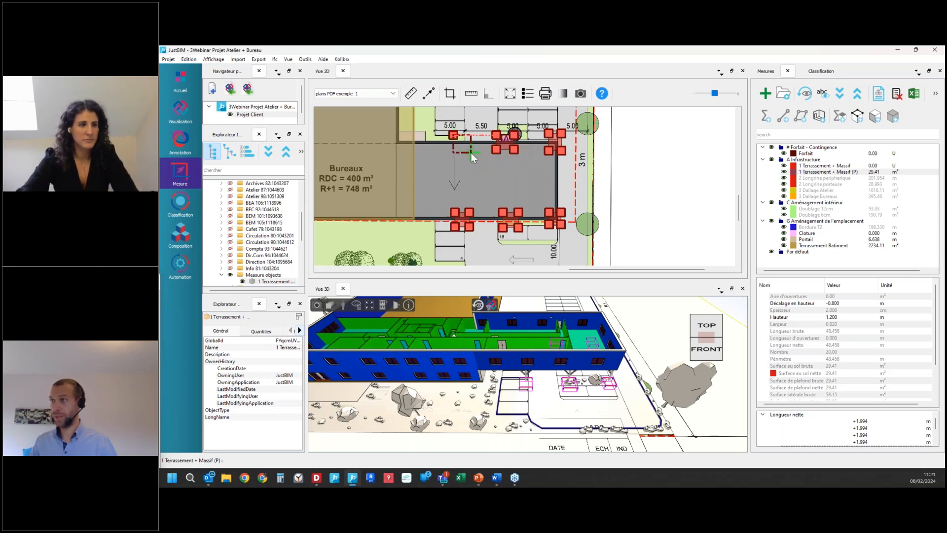
{"action": "left_click", "coordinate": [472, 154]}
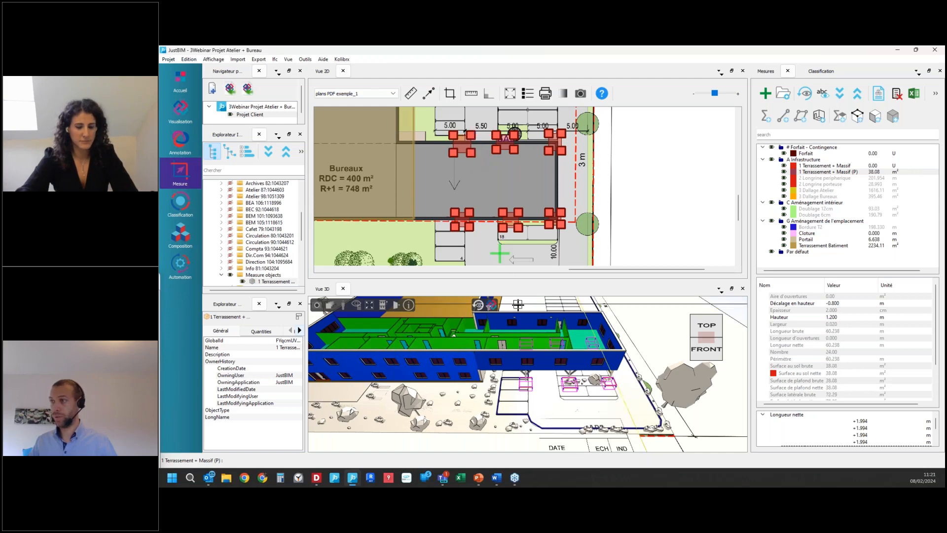
Step: Review the footings' Fouilles en trou, Enlèvement et transport des matériaux excédentaires, Aciers HA and Béton items in the quantity report, then move the report away
{"action": "scroll", "coordinate": [547, 359], "scroll_direction": "down", "scroll_amount": 2}
{"action": "left_click_drag", "start_coordinate": [647, 383], "coordinate": [568, 381]}
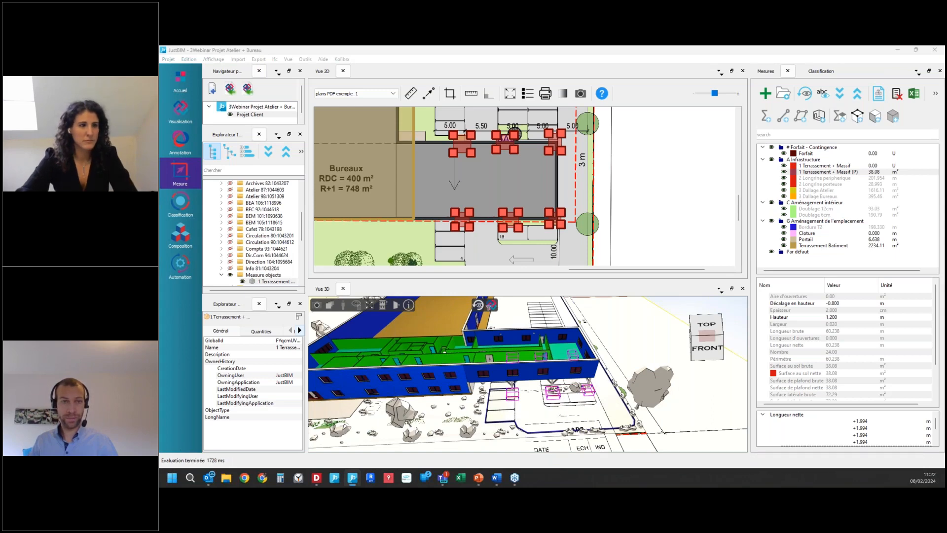
{"action": "left_click_drag", "start_coordinate": [209, 262], "coordinate": [449, 209]}
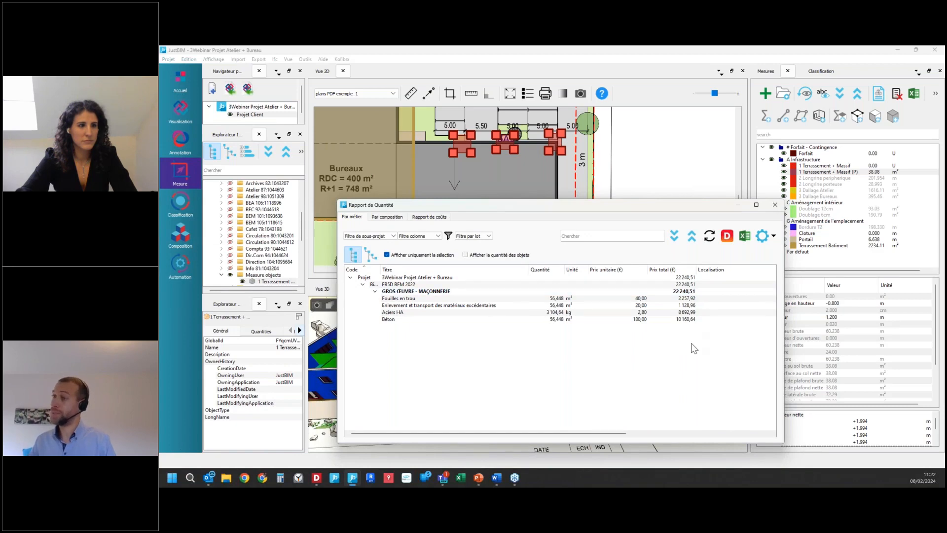
{"action": "left_click", "coordinate": [468, 299]}
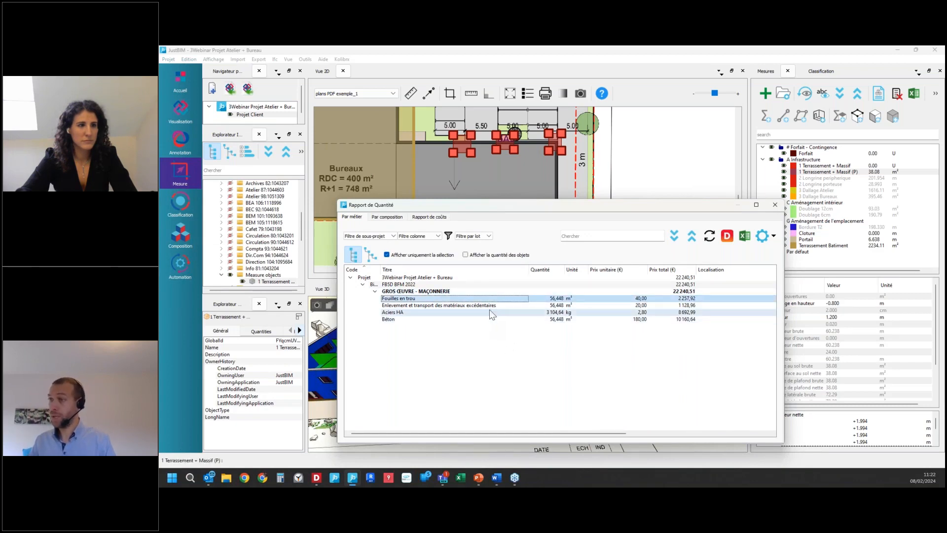
{"action": "left_click", "coordinate": [495, 306]}
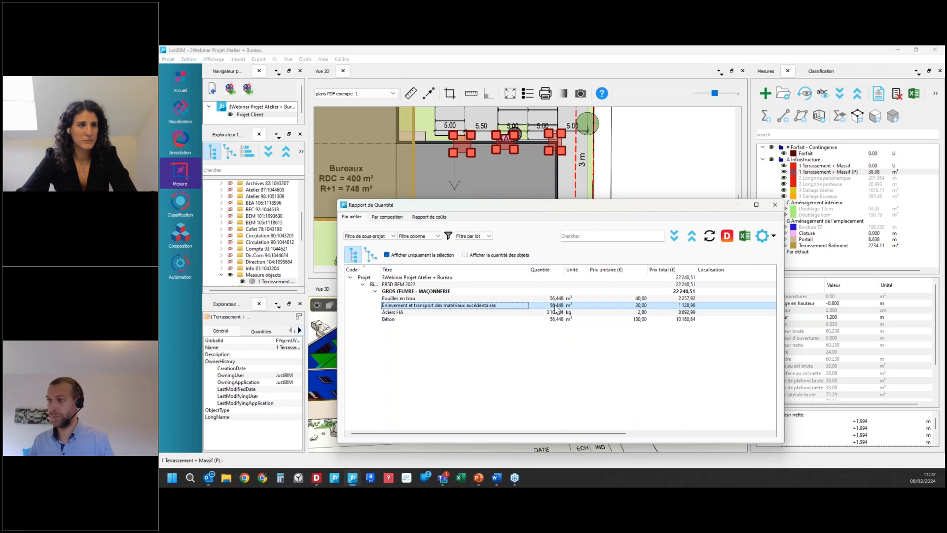
{"action": "left_click", "coordinate": [473, 313]}
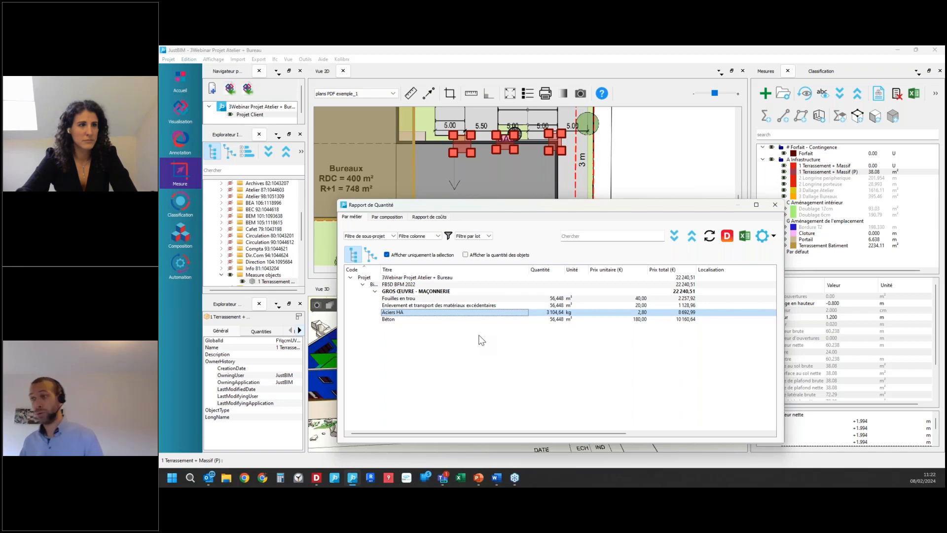
{"action": "left_click", "coordinate": [486, 319]}
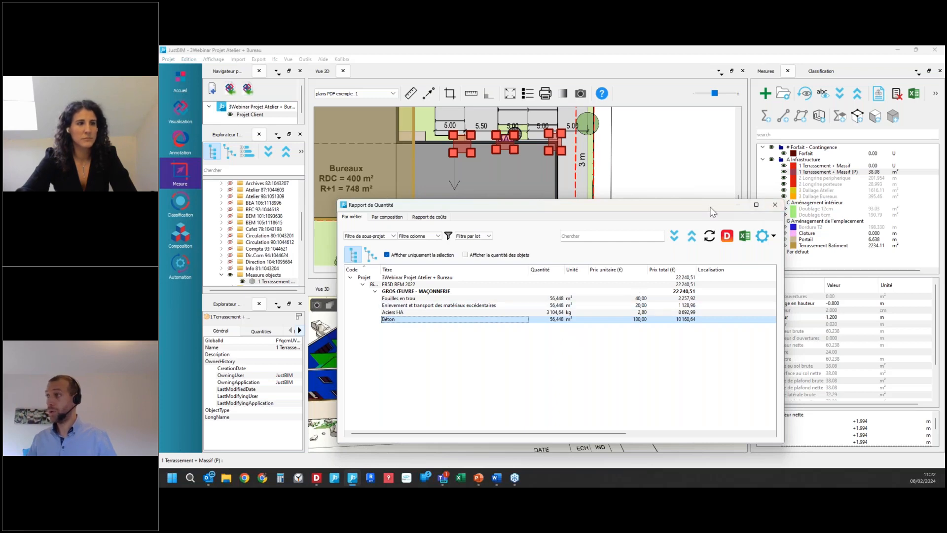
{"action": "left_click_drag", "start_coordinate": [706, 206], "coordinate": [221, 233]}
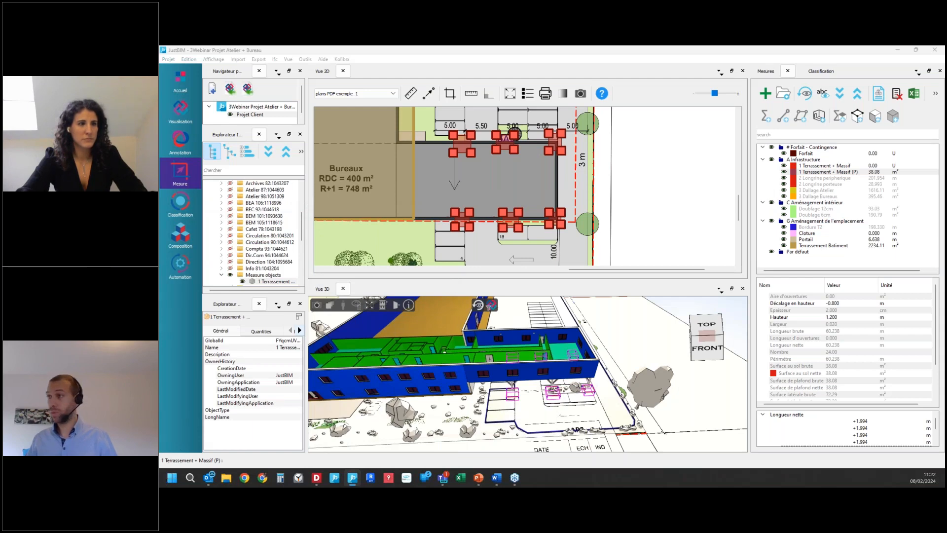
Step: Continue the Cloture measure and trace a fence segment of about 73.8 m along the plot's lower boundary on the 2D plan
{"action": "scroll", "coordinate": [639, 200], "scroll_direction": "down", "scroll_amount": 3}
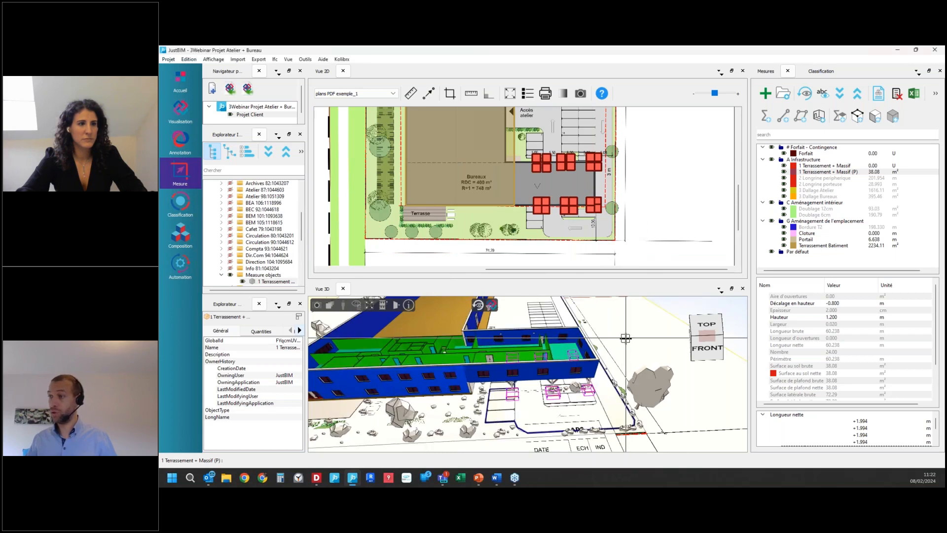
{"action": "scroll", "coordinate": [527, 416], "scroll_direction": "down", "scroll_amount": 5}
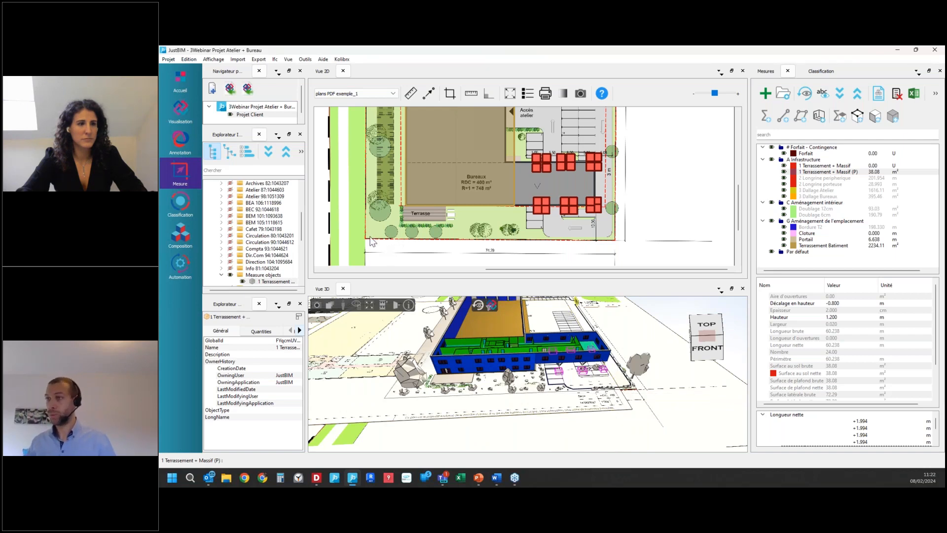
{"action": "scroll", "coordinate": [371, 237], "scroll_direction": "up", "scroll_amount": 3}
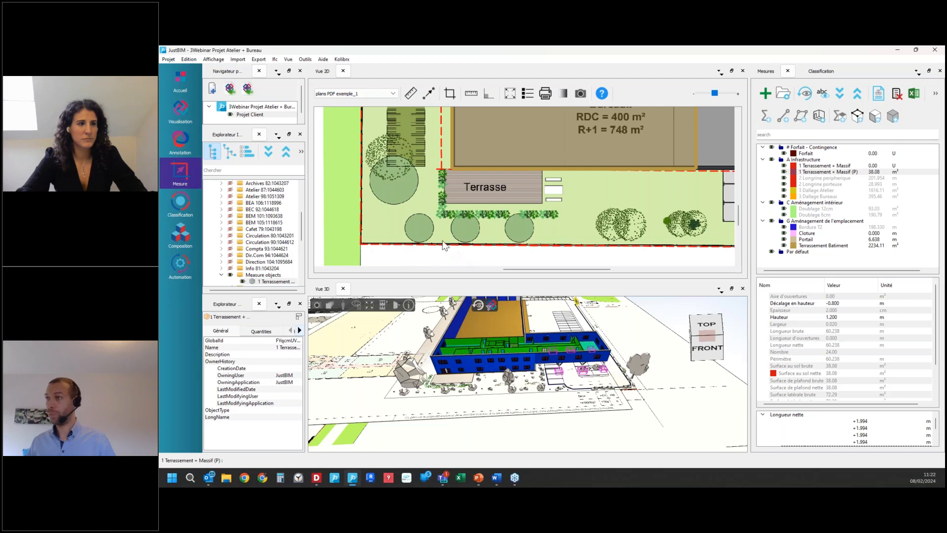
{"action": "scroll", "coordinate": [430, 247], "scroll_direction": "down", "scroll_amount": 4}
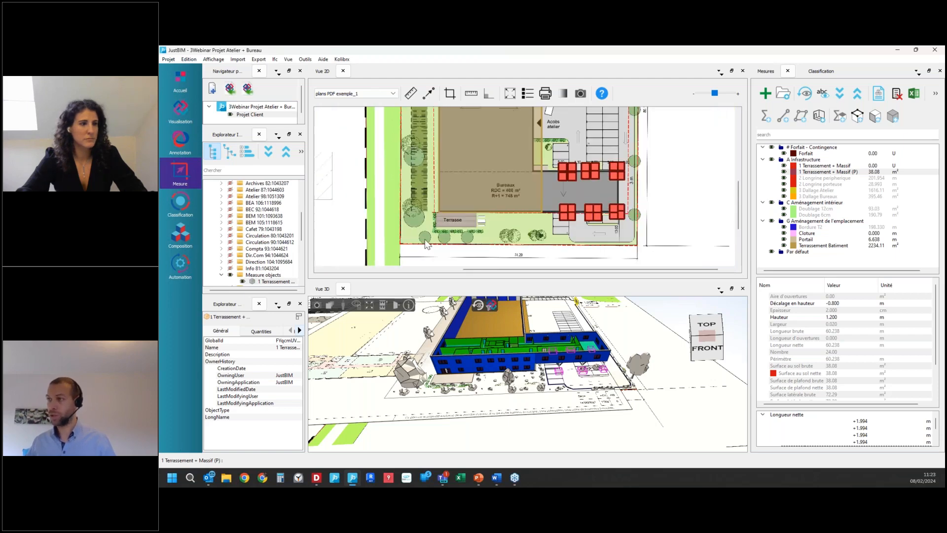
{"action": "left_click", "coordinate": [810, 235]}
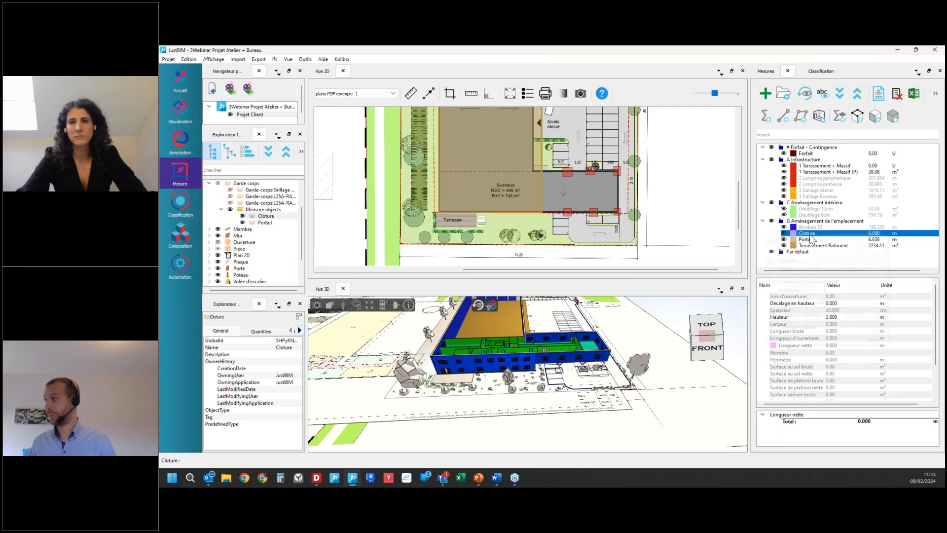
{"action": "right_click", "coordinate": [812, 237]}
{"action": "left_click", "coordinate": [821, 242]}
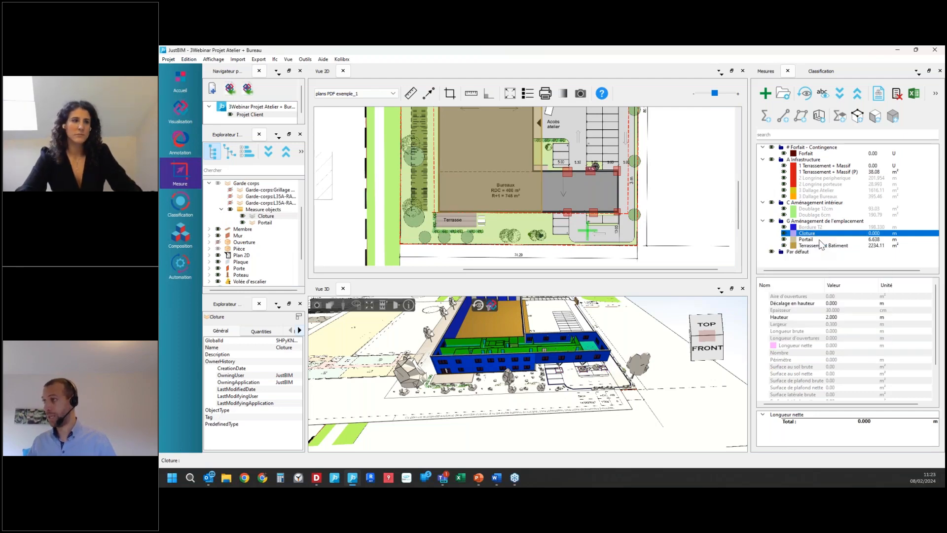
{"action": "left_click", "coordinate": [401, 244]}
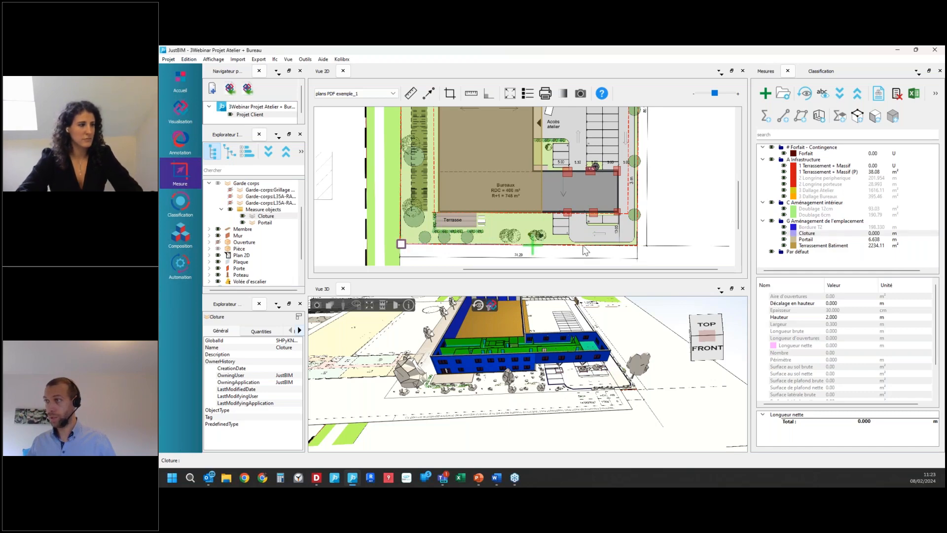
{"action": "left_click", "coordinate": [637, 247]}
Step: Extend the Cloture fence about 71.2 m from the lower-right plot corner up the right boundary to the lower side of the entrance
{"action": "scroll", "coordinate": [638, 251], "scroll_direction": "down", "scroll_amount": 3}
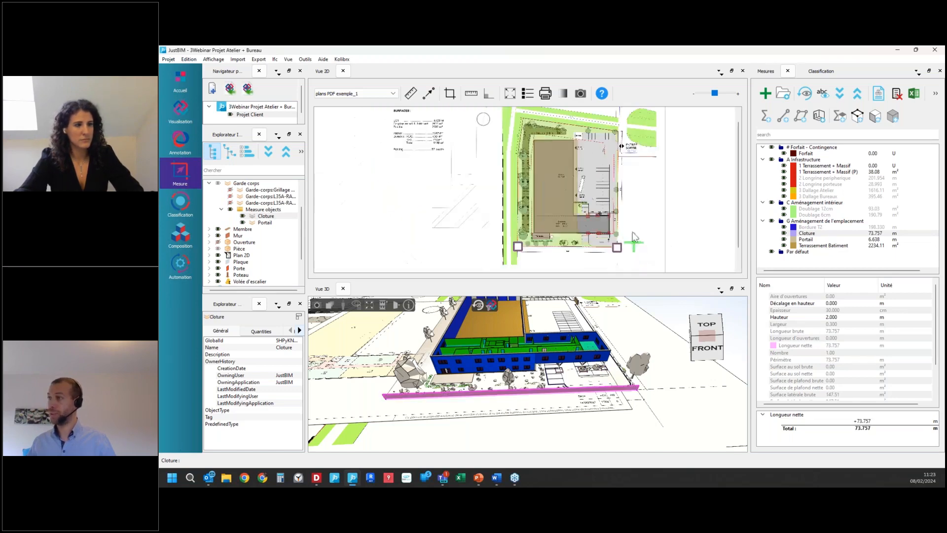
{"action": "scroll", "coordinate": [636, 146], "scroll_direction": "up", "scroll_amount": 3}
{"action": "scroll", "coordinate": [681, 157], "scroll_direction": "up", "scroll_amount": 3}
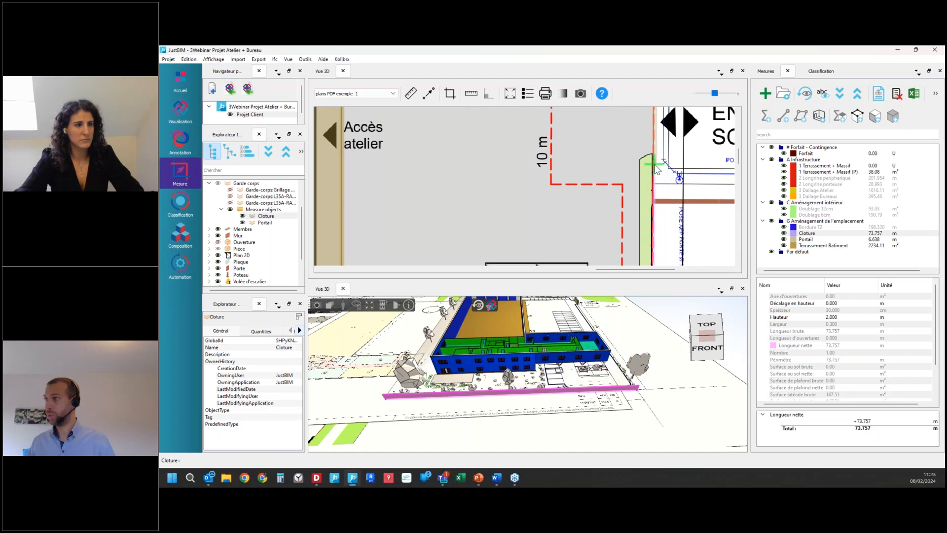
{"action": "left_click", "coordinate": [654, 166]}
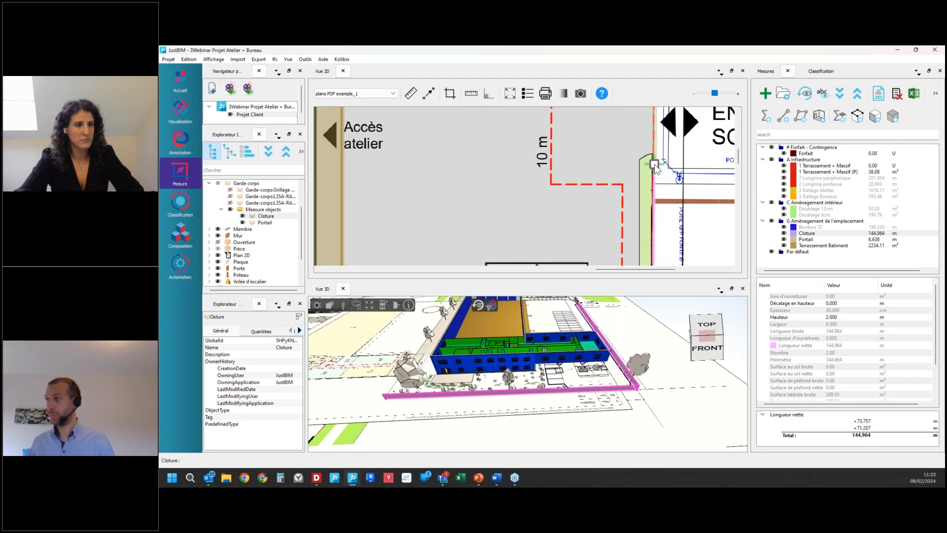
Step: Leave the entrance gap open and add a fence segment of about 8.4 m from its upper side to the plot's upper-right corner
{"action": "scroll", "coordinate": [641, 205], "scroll_direction": "down", "scroll_amount": 3}
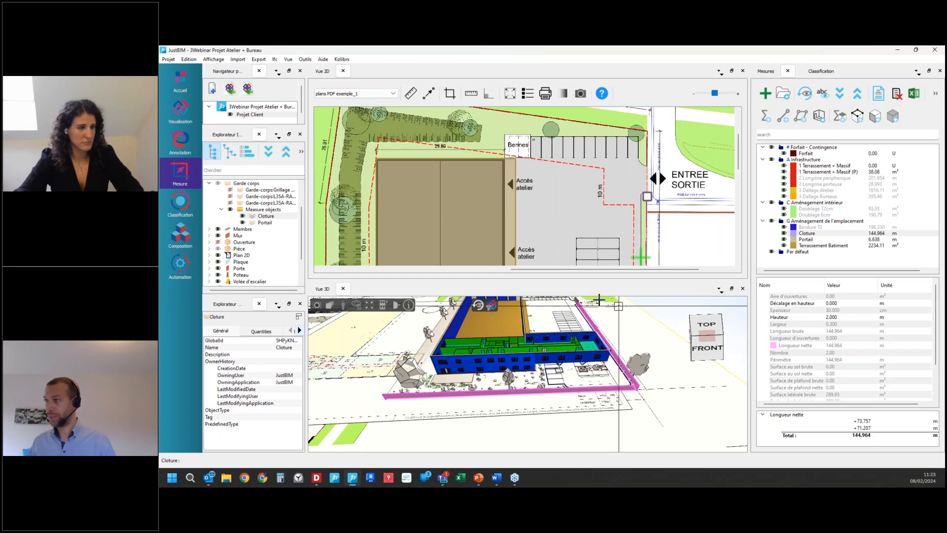
{"action": "scroll", "coordinate": [567, 322], "scroll_direction": "up", "scroll_amount": 5}
{"action": "scroll", "coordinate": [567, 322], "scroll_direction": "down", "scroll_amount": 4}
{"action": "scroll", "coordinate": [574, 321], "scroll_direction": "up", "scroll_amount": 10}
{"action": "scroll", "coordinate": [575, 321], "scroll_direction": "down", "scroll_amount": 2}
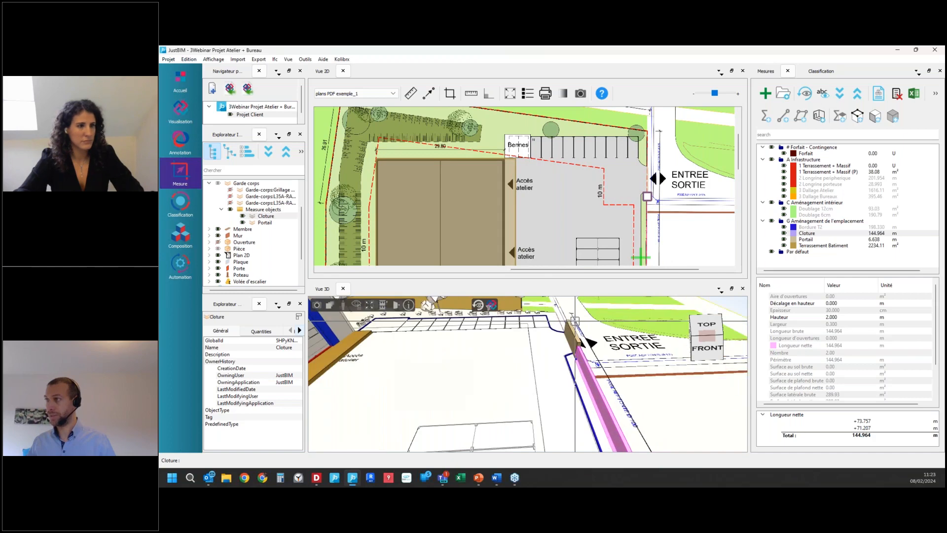
{"action": "scroll", "coordinate": [642, 182], "scroll_direction": "up", "scroll_amount": 5}
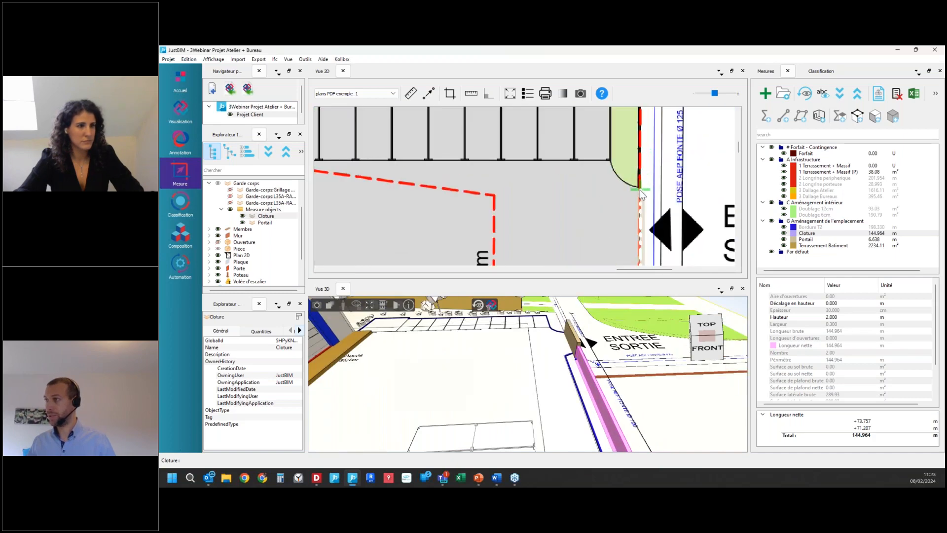
{"action": "scroll", "coordinate": [641, 192], "scroll_direction": "down", "scroll_amount": 3}
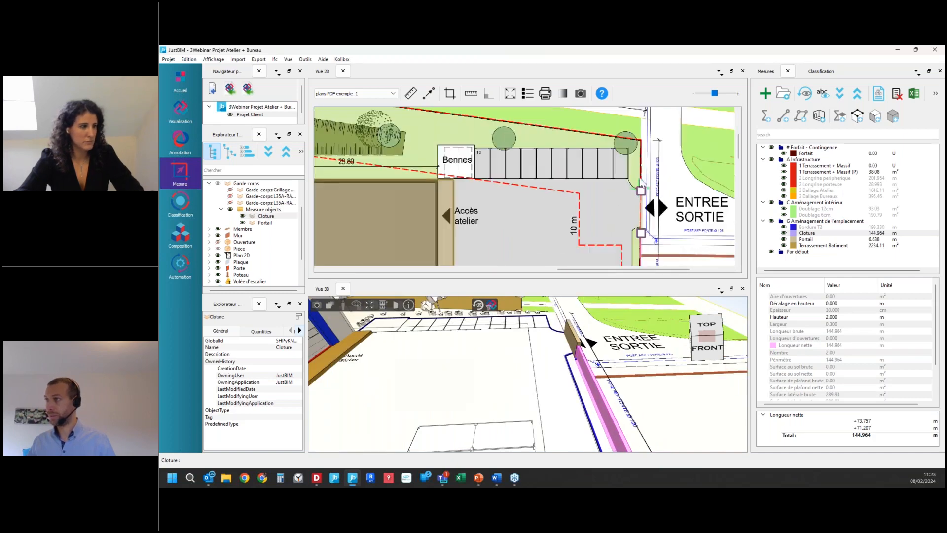
{"action": "left_click", "coordinate": [641, 139]}
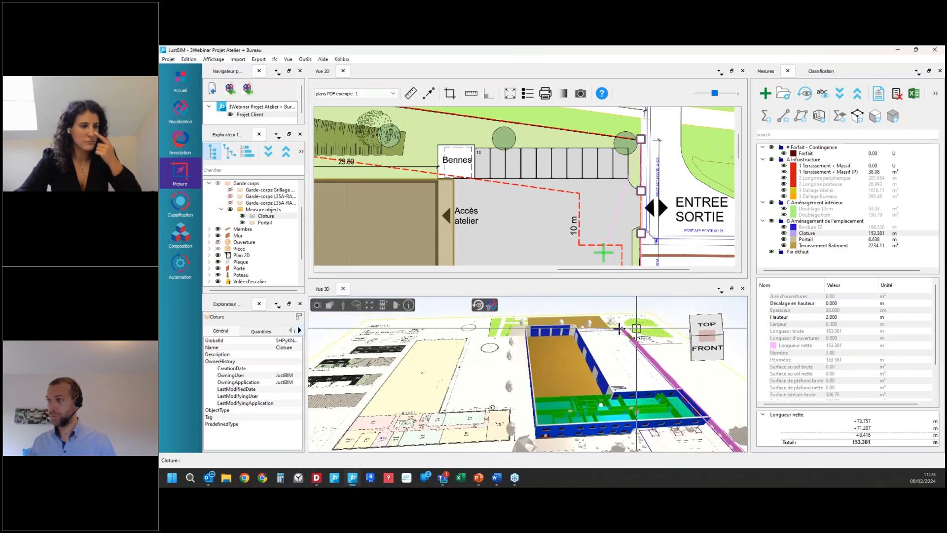
Step: Continue the fence about 71.2 m along the upper boundary to the upper-left corner, then down to the bend in the left boundary
{"action": "scroll", "coordinate": [669, 164], "scroll_direction": "down", "scroll_amount": 4}
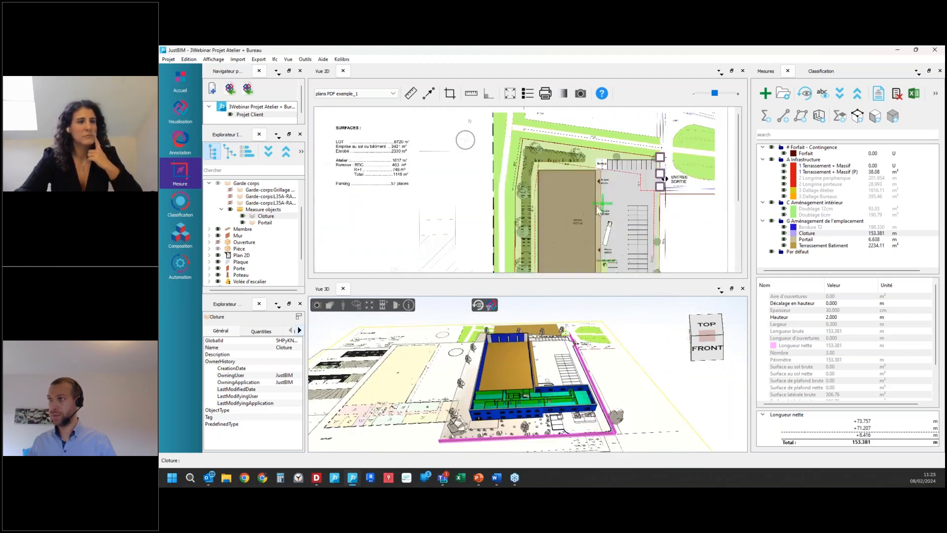
{"action": "scroll", "coordinate": [530, 142], "scroll_direction": "up", "scroll_amount": 5}
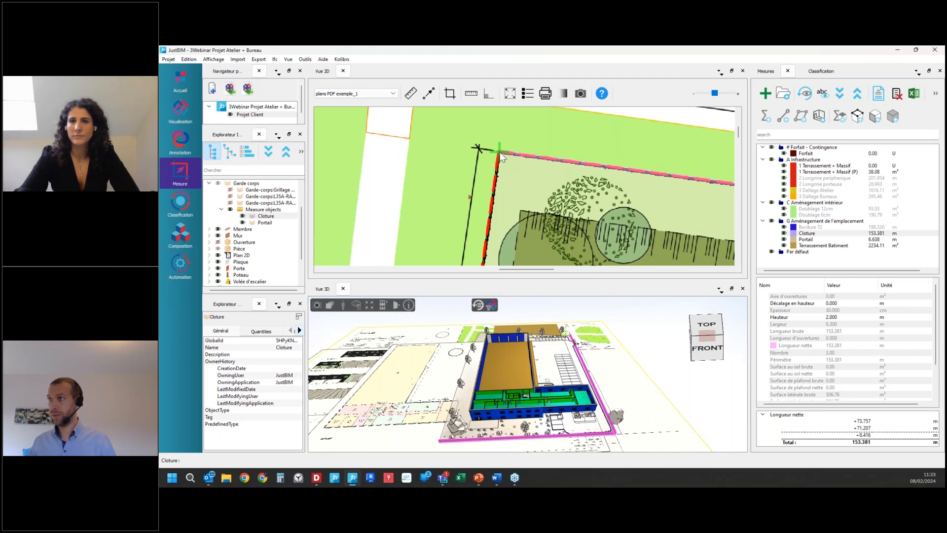
{"action": "left_click", "coordinate": [501, 154]}
{"action": "scroll", "coordinate": [489, 163], "scroll_direction": "down", "scroll_amount": 3}
{"action": "scroll", "coordinate": [494, 210], "scroll_direction": "up", "scroll_amount": 4}
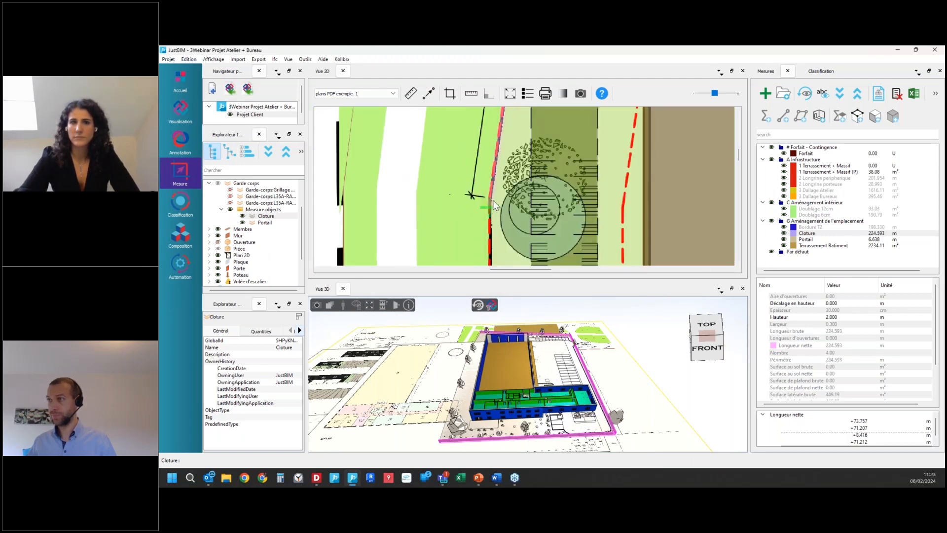
{"action": "left_click", "coordinate": [471, 167]}
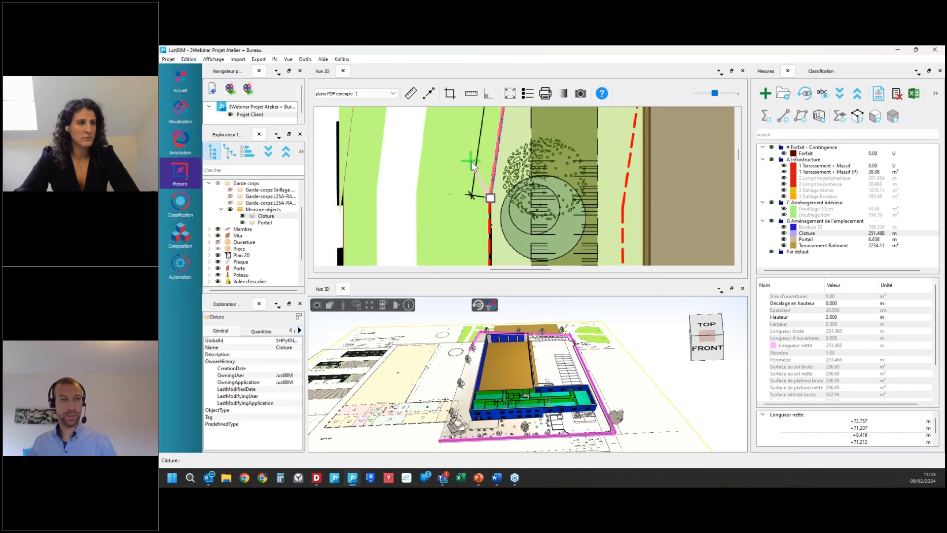
Step: Finish the Cloture fence by tracing the left boundary from the bend down to the starting corner near the terrace
{"action": "scroll", "coordinate": [472, 167], "scroll_direction": "down", "scroll_amount": 3}
{"action": "scroll", "coordinate": [477, 168], "scroll_direction": "down", "scroll_amount": 2}
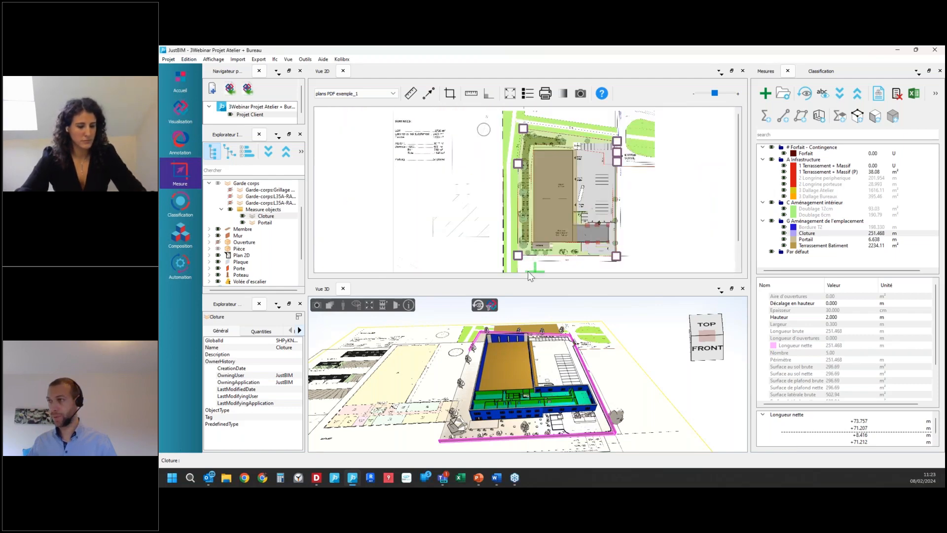
{"action": "scroll", "coordinate": [518, 254], "scroll_direction": "up", "scroll_amount": 4}
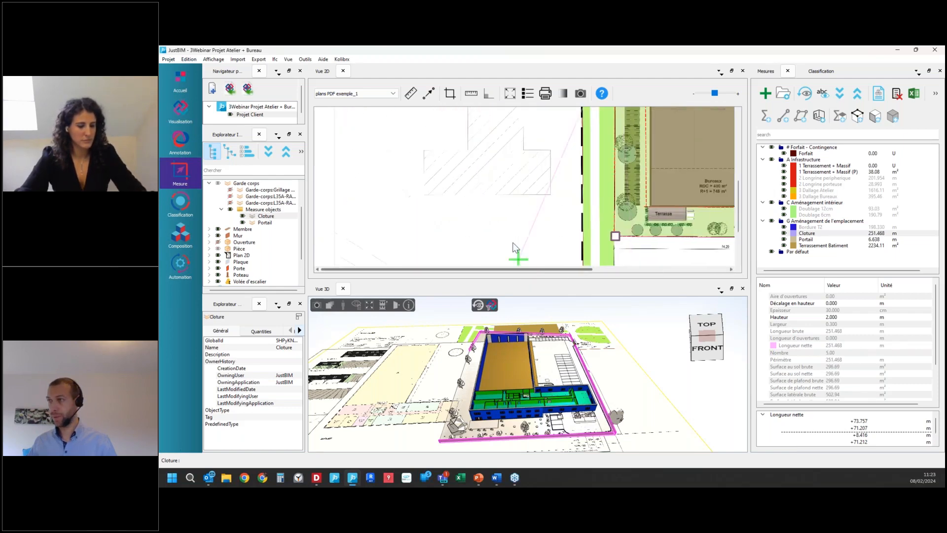
{"action": "left_click", "coordinate": [617, 238]}
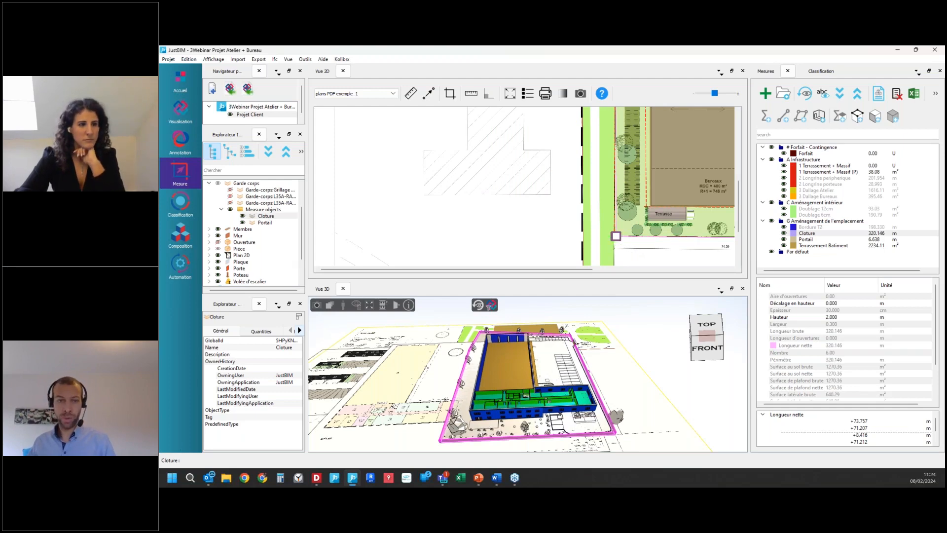
Step: Review the Clôture à grillage rigide - ht. 2,00 m item in the quantity report, then move the report away
{"action": "left_click_drag", "start_coordinate": [159, 370], "coordinate": [475, 201]}
{"action": "left_click", "coordinate": [366, 280]}
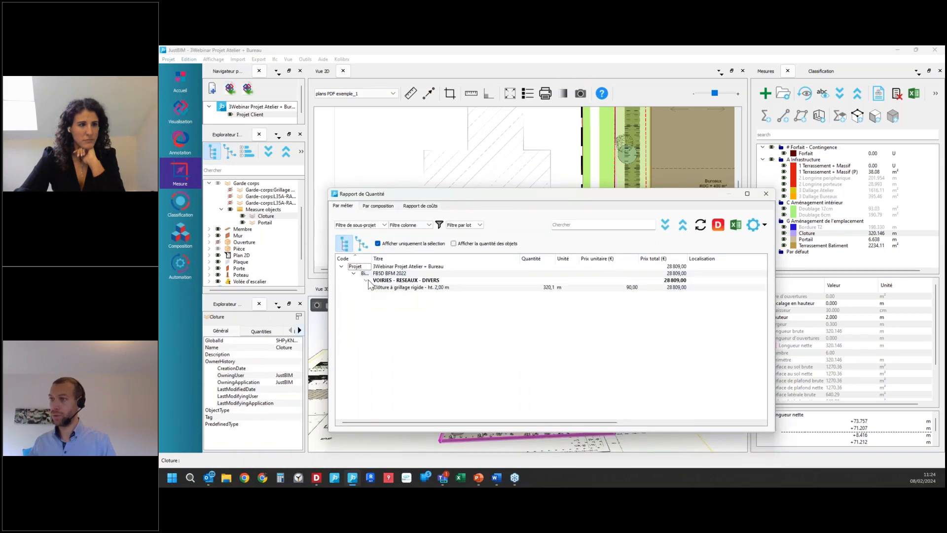
{"action": "left_click", "coordinate": [425, 290]}
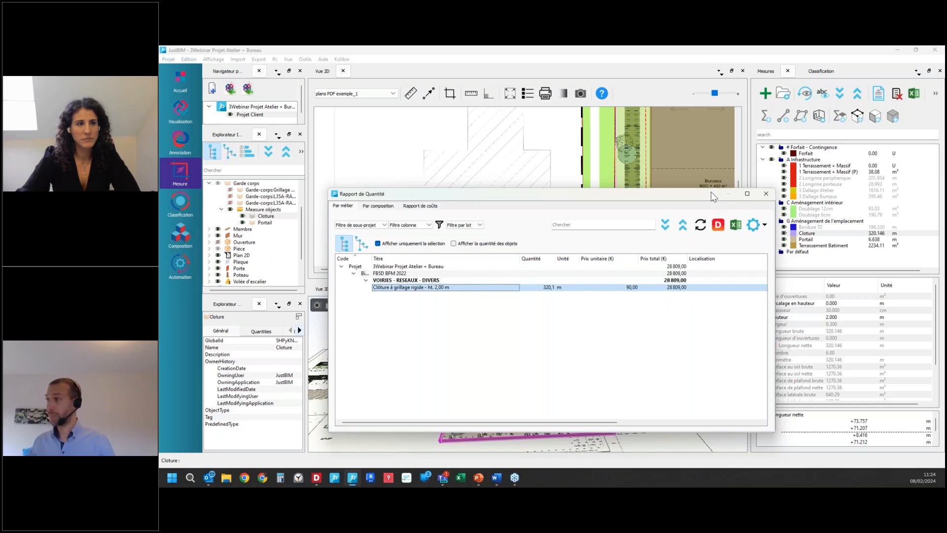
{"action": "left_click_drag", "start_coordinate": [711, 198], "coordinate": [159, 271]}
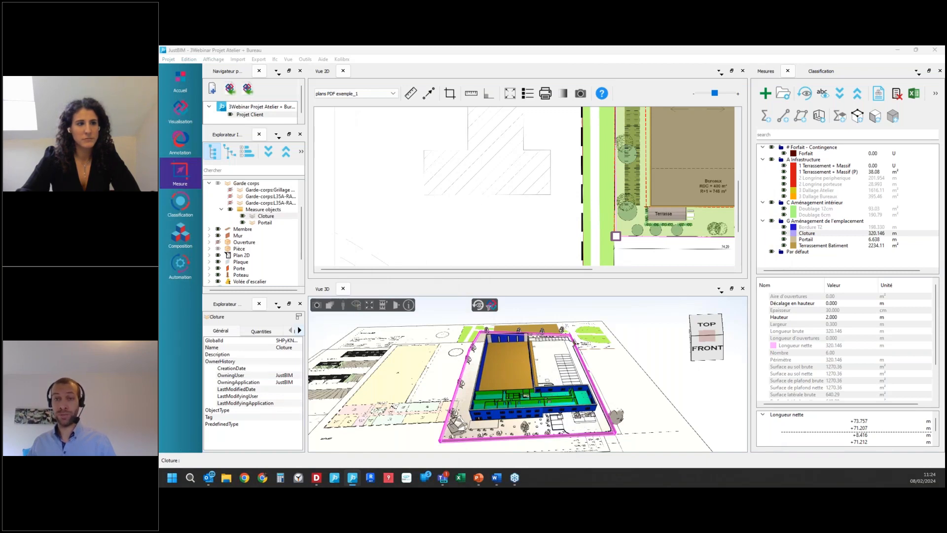
Step: Examine the components of the Forfait / Contingence composition linked to the Forfait measure, including Implantation et repérage and the bungalow installations, then close it without saving
{"action": "scroll", "coordinate": [481, 207], "scroll_direction": "down", "scroll_amount": 5}
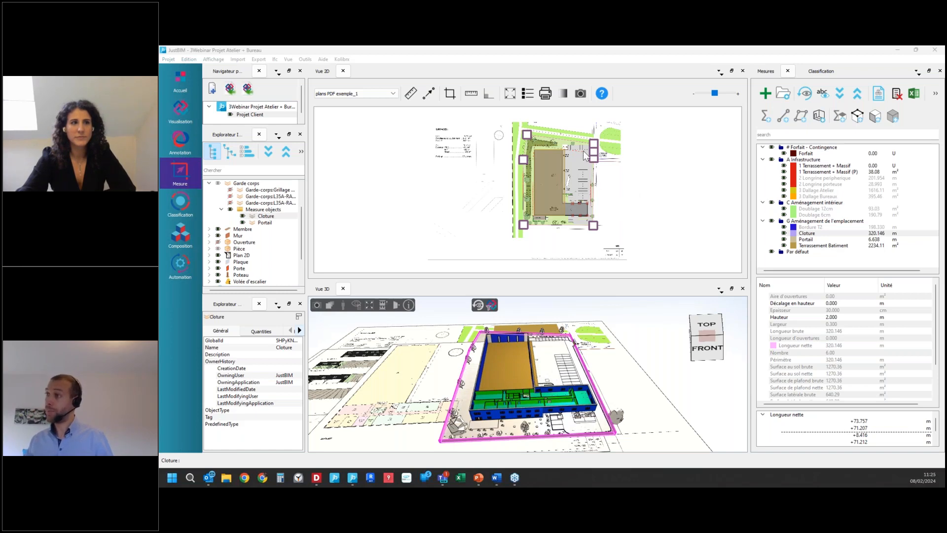
{"action": "scroll", "coordinate": [584, 148], "scroll_direction": "up", "scroll_amount": 2}
{"action": "scroll", "coordinate": [582, 150], "scroll_direction": "down", "scroll_amount": 2}
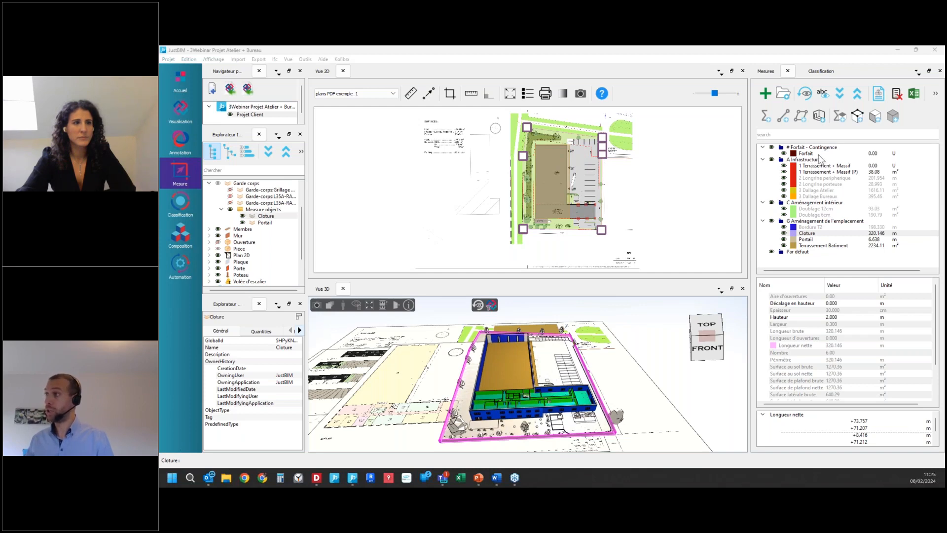
{"action": "double_click", "coordinate": [809, 154]}
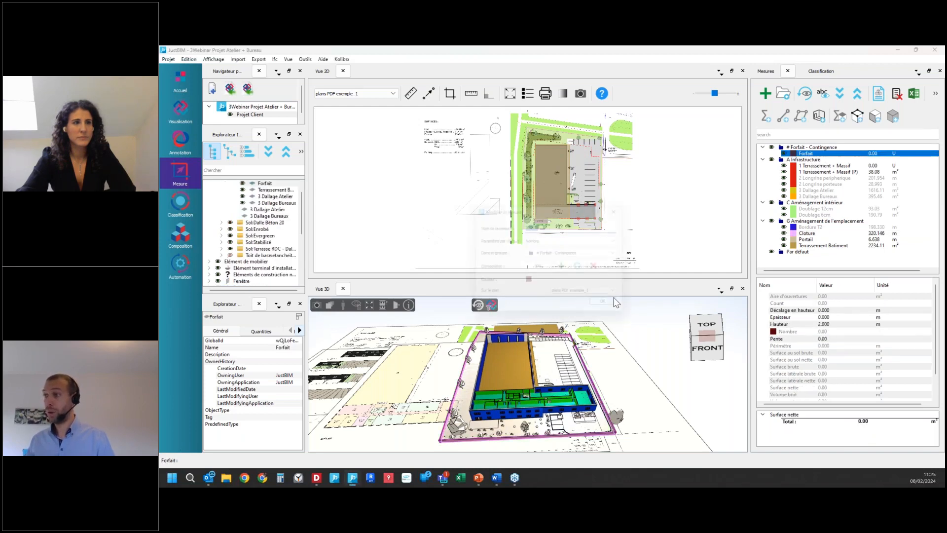
{"action": "left_click", "coordinate": [587, 270]}
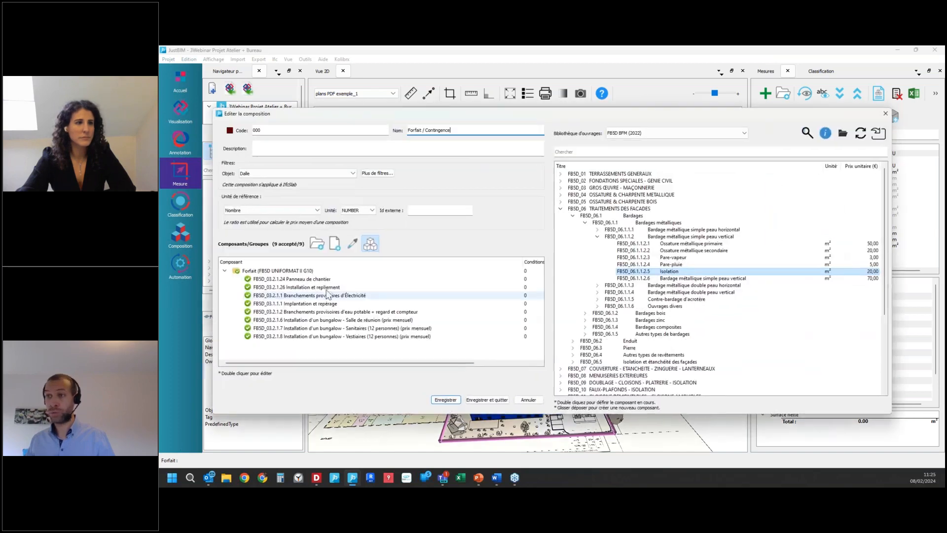
{"action": "left_click", "coordinate": [327, 290]}
{"action": "left_click", "coordinate": [340, 297]}
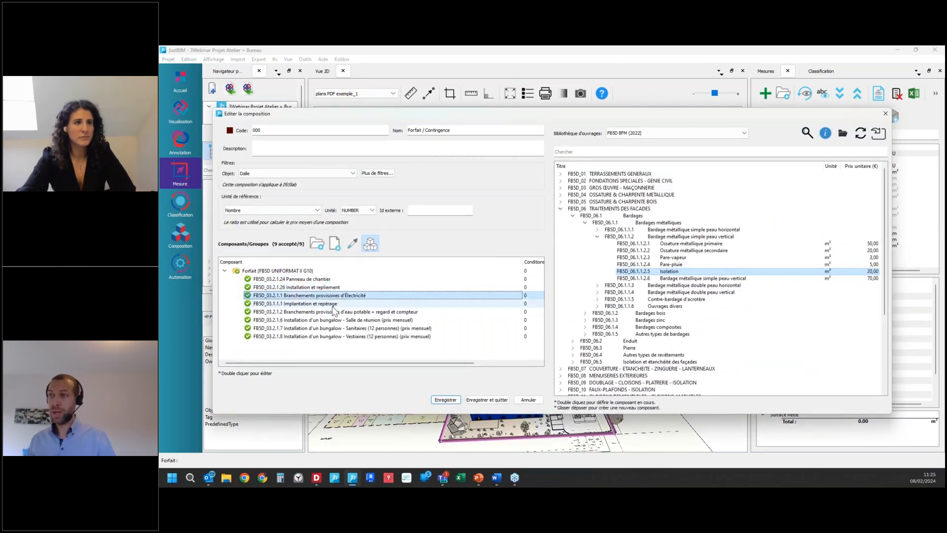
{"action": "left_click", "coordinate": [334, 304]}
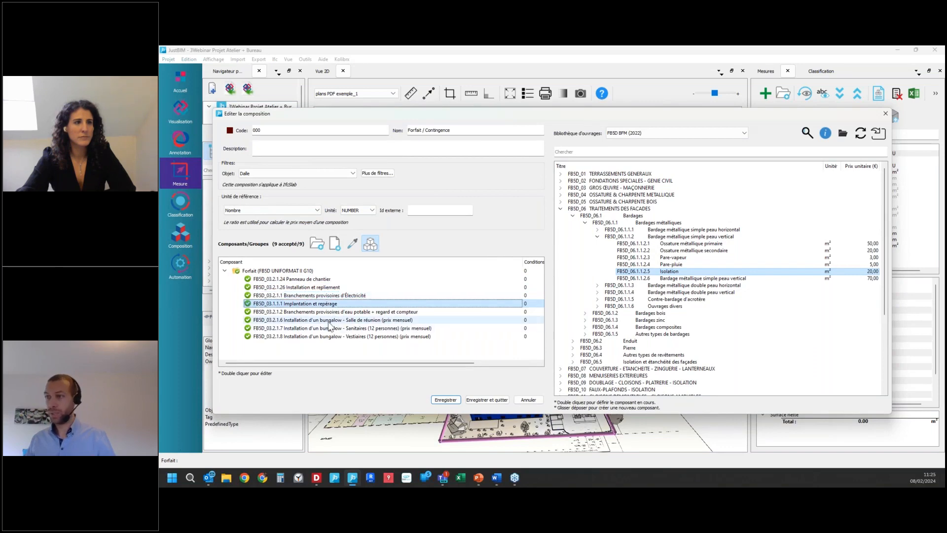
{"action": "left_click", "coordinate": [335, 320]}
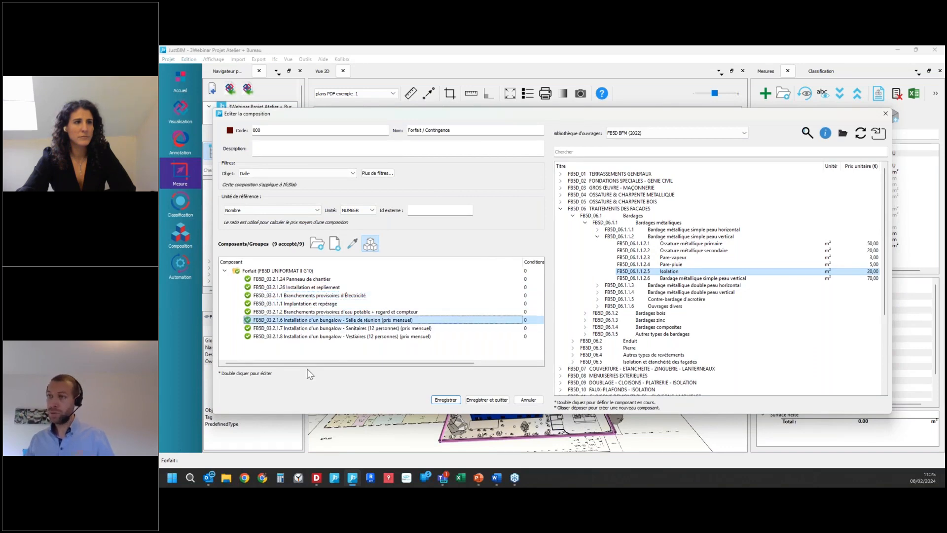
{"action": "left_click", "coordinate": [520, 401]}
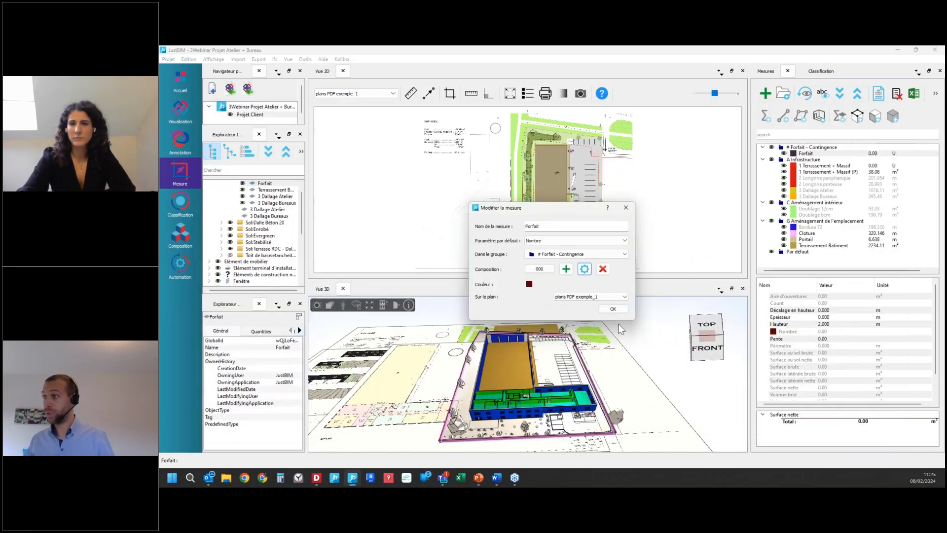
Step: Continue the Forfait measure by drawing one small square of about 11.29 m² outside the site boundary, below the terrace
{"action": "right_click", "coordinate": [818, 154]}
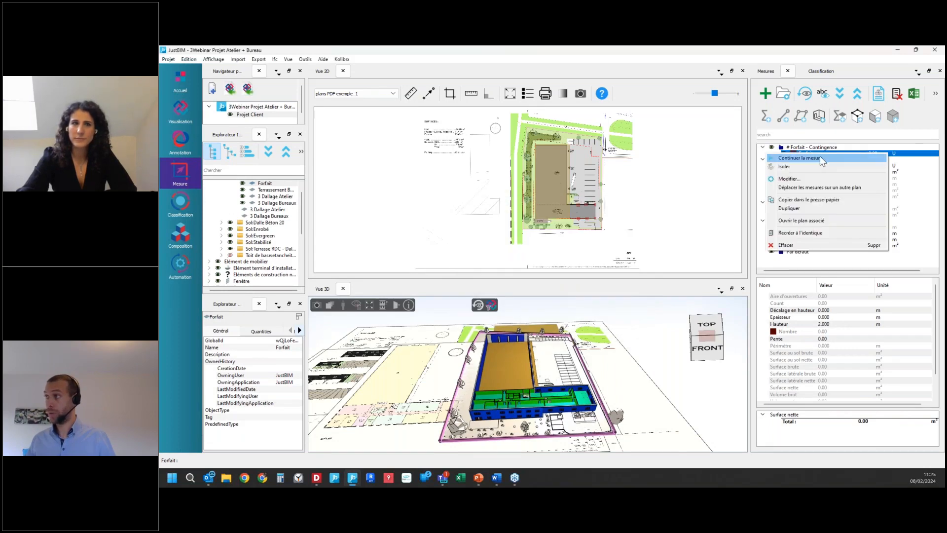
{"action": "left_click", "coordinate": [819, 157]}
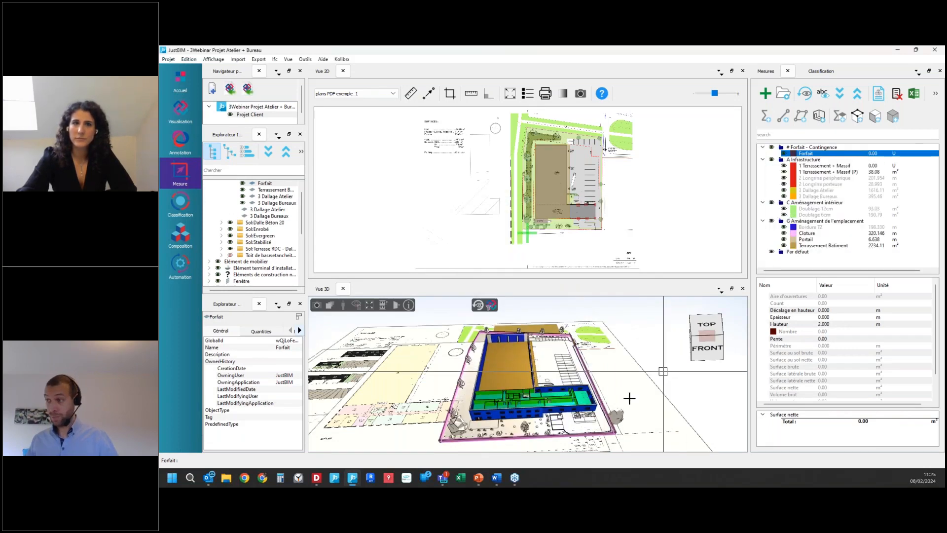
{"action": "scroll", "coordinate": [557, 359], "scroll_direction": "down", "scroll_amount": 2}
{"action": "scroll", "coordinate": [561, 372], "scroll_direction": "up", "scroll_amount": 3}
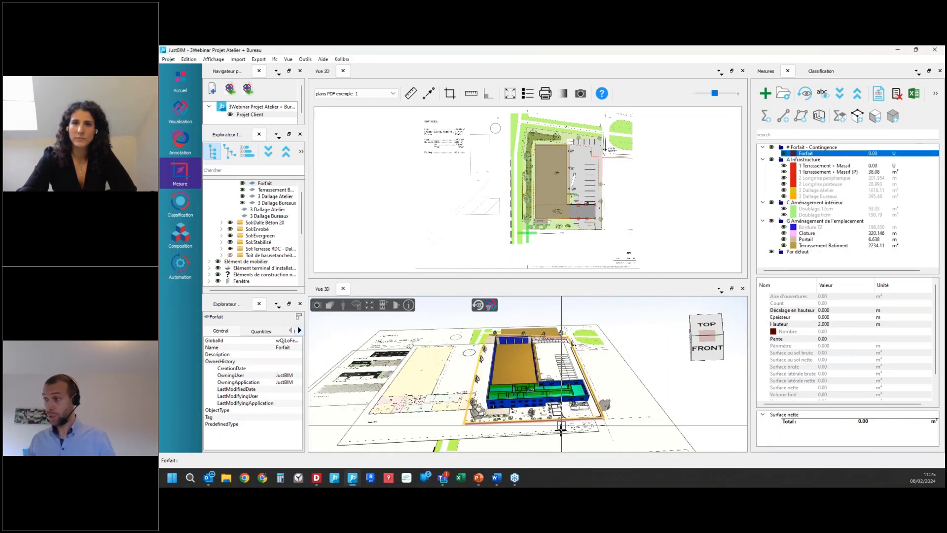
{"action": "scroll", "coordinate": [581, 230], "scroll_direction": "up", "scroll_amount": 2}
{"action": "scroll", "coordinate": [580, 230], "scroll_direction": "up", "scroll_amount": 3}
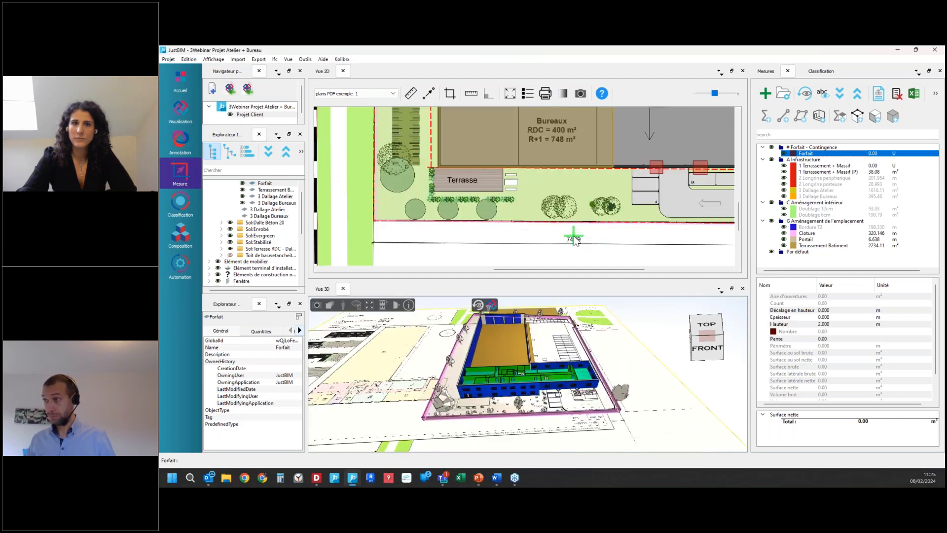
{"action": "scroll", "coordinate": [611, 240], "scroll_direction": "up", "scroll_amount": 1}
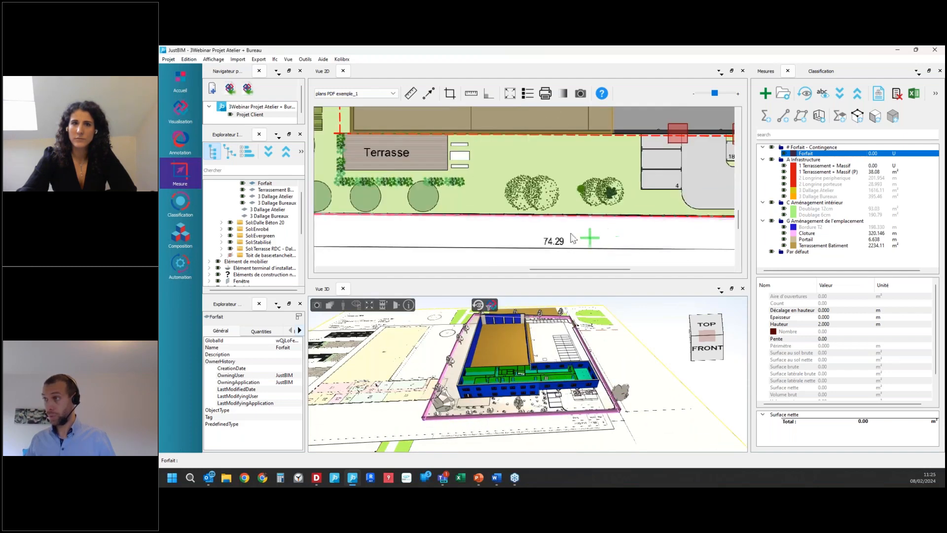
{"action": "left_click", "coordinate": [469, 227]}
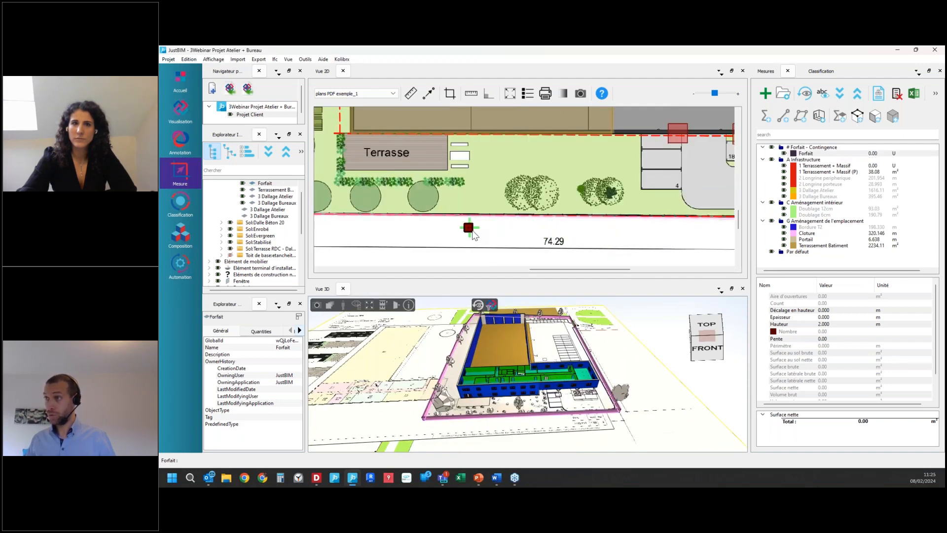
{"action": "left_click", "coordinate": [497, 254]}
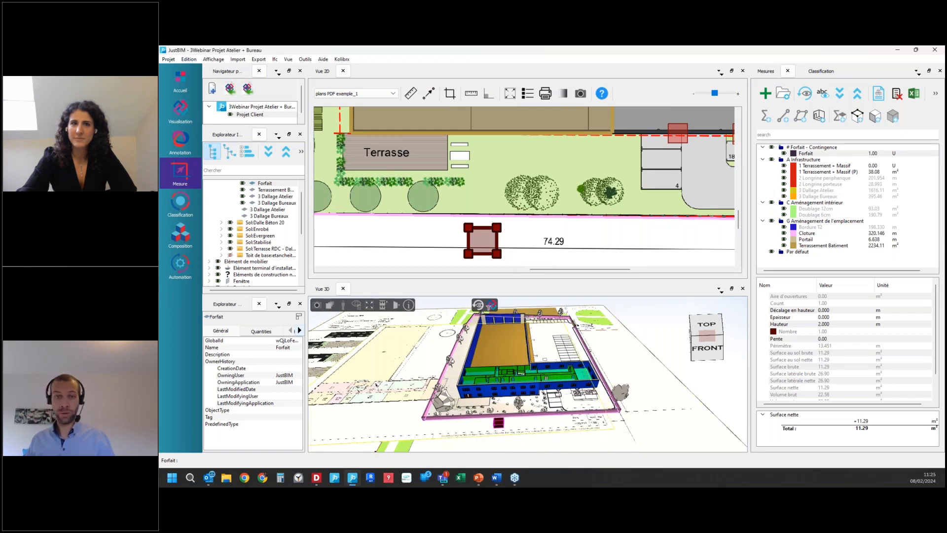
Step: Review the lump-sum items of the Forfait selection in the quantity report, then close the report
{"action": "left_click_drag", "start_coordinate": [163, 434], "coordinate": [592, 153]}
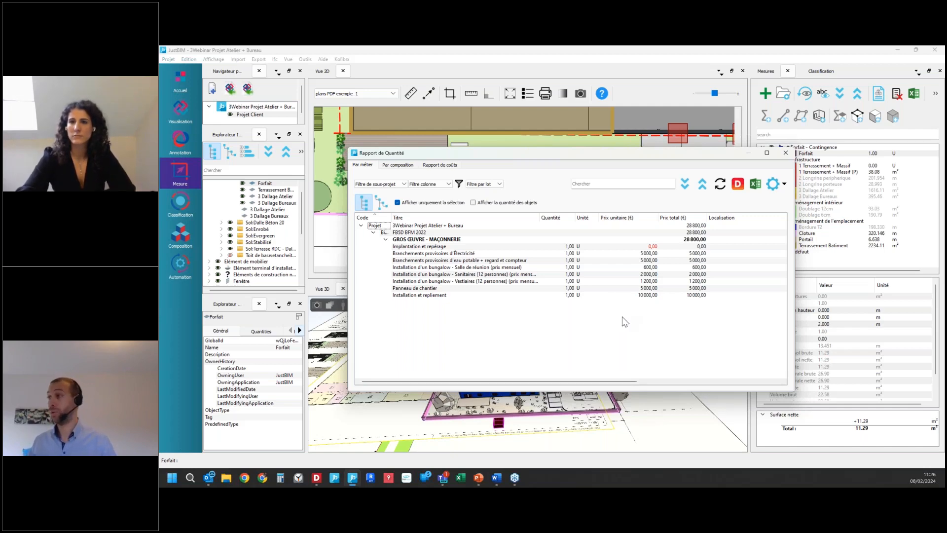
{"action": "left_click", "coordinate": [786, 153]}
{"action": "scroll", "coordinate": [542, 203], "scroll_direction": "up", "scroll_amount": 1}
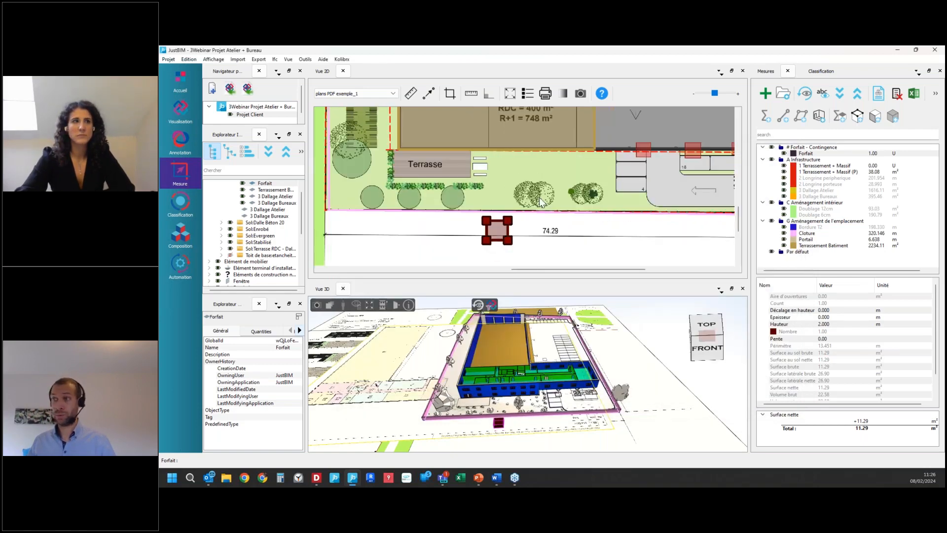
{"action": "scroll", "coordinate": [540, 199], "scroll_direction": "down", "scroll_amount": 2}
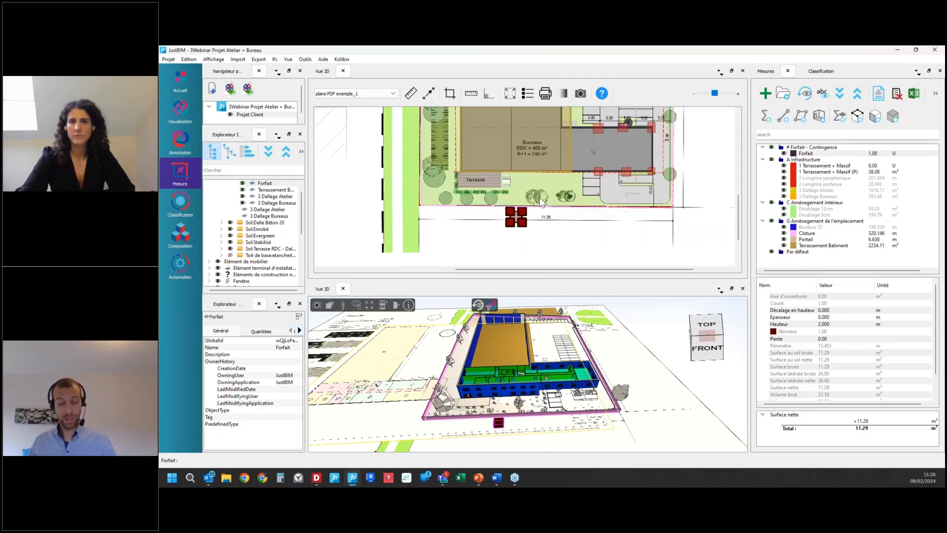
{"action": "key", "text": "alt+Tab"}
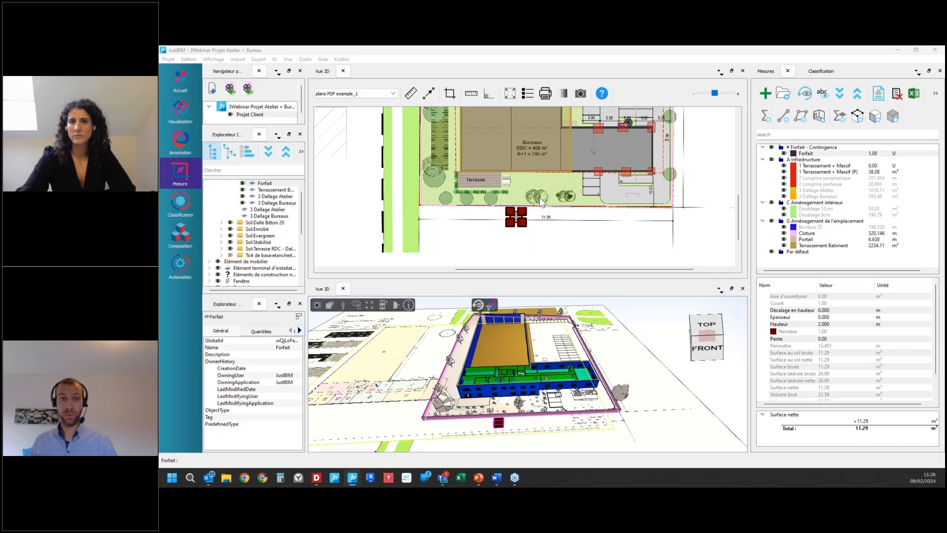
{"action": "key", "text": "alt+Tab"}
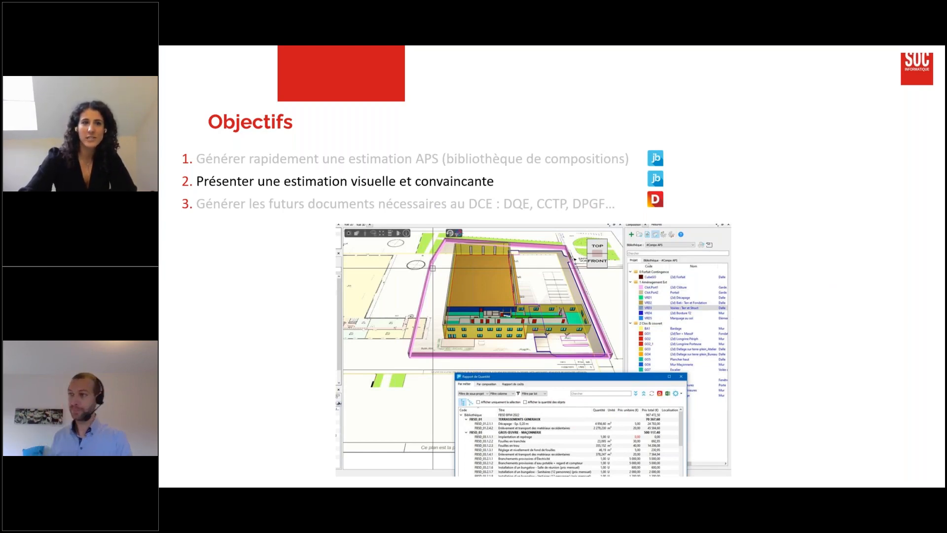
{"action": "left_click", "coordinate": [297, 217]}
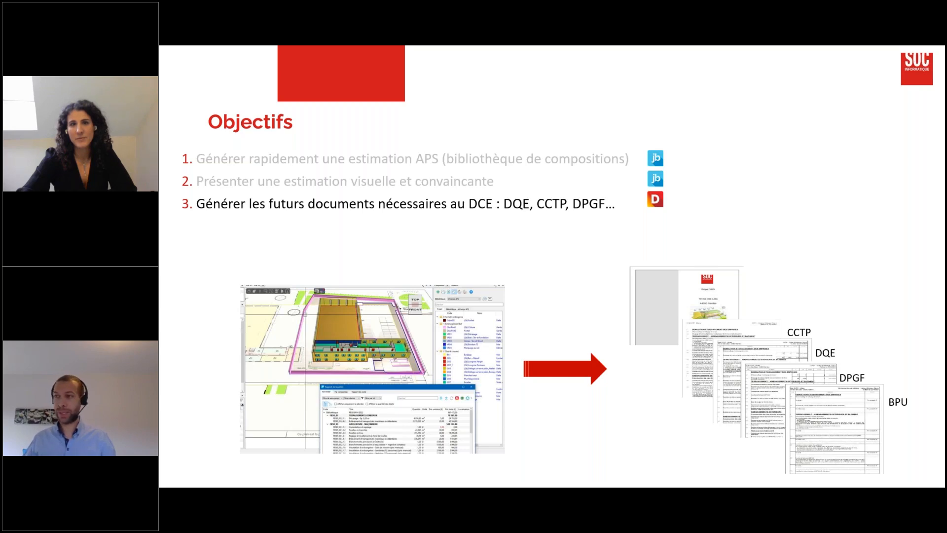
{"action": "key", "text": "alt+Tab"}
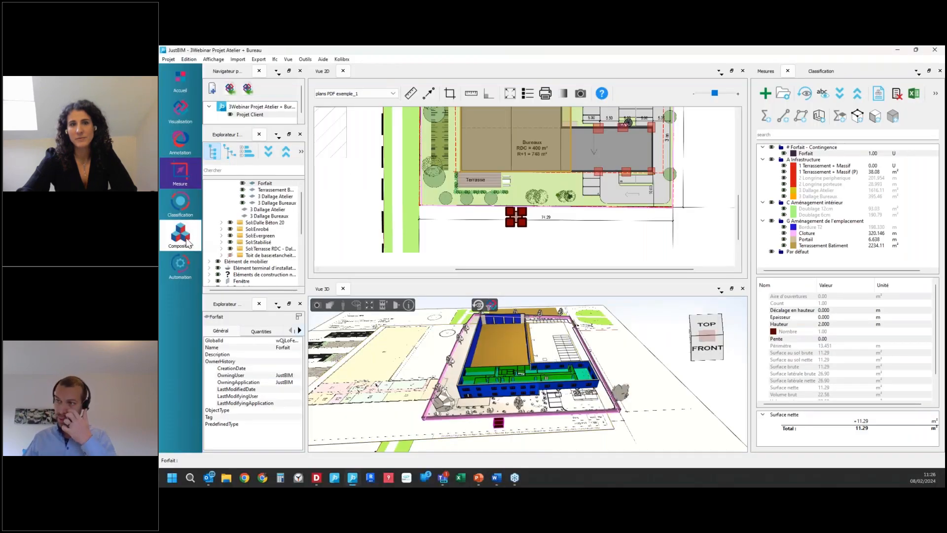
Step: Show the compositions library and switch it from #Compo APS to #Compo PRO-DCE 2
{"action": "left_click", "coordinate": [188, 242]}
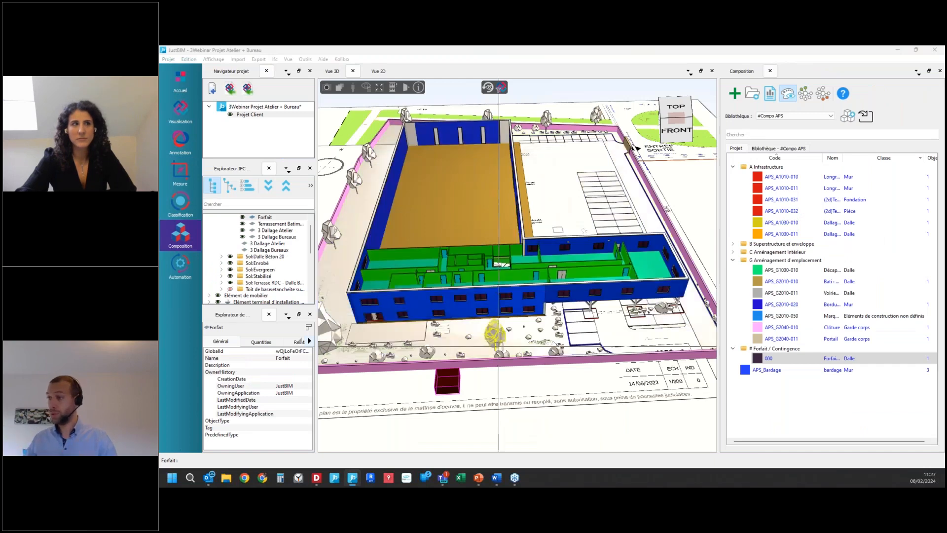
{"action": "left_click", "coordinate": [778, 149]}
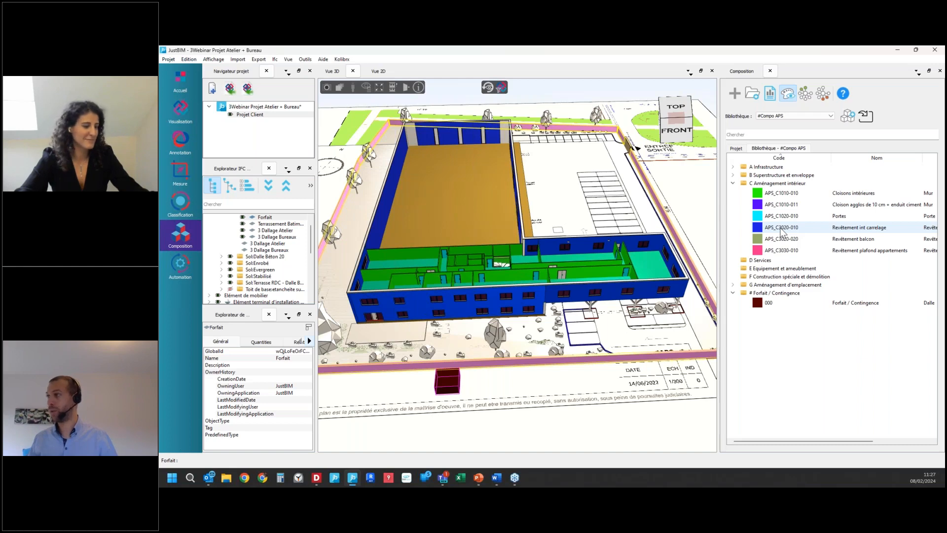
{"action": "left_click", "coordinate": [799, 117]}
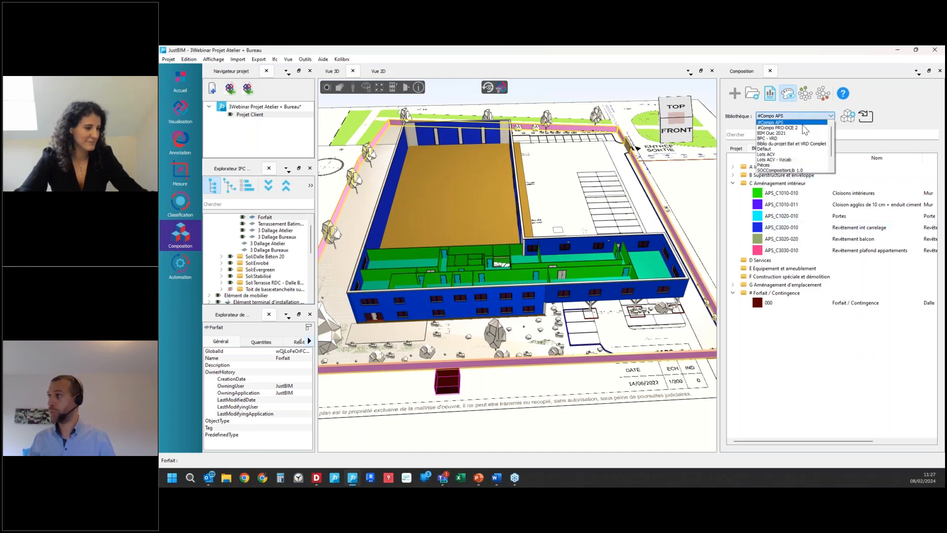
{"action": "left_click", "coordinate": [804, 129]}
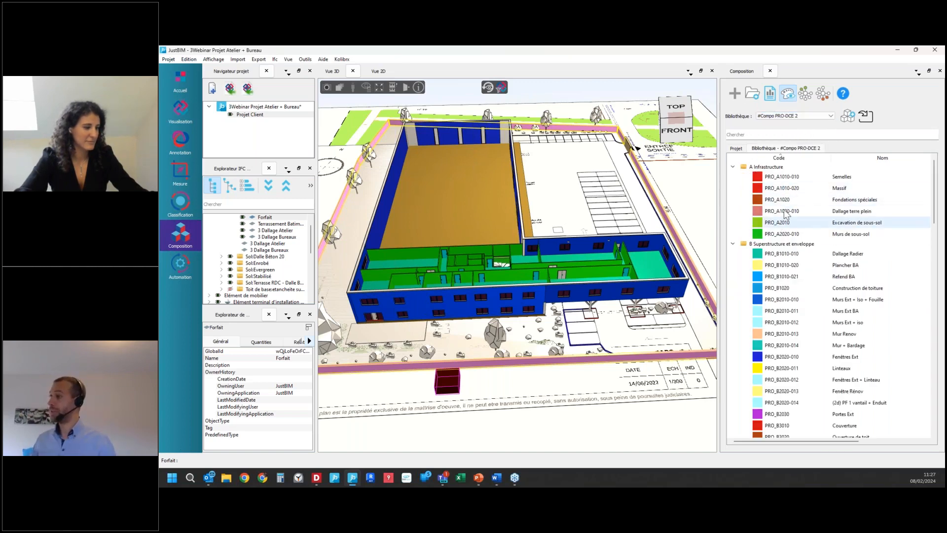
Step: Examine the wall components of composition PRO_B2010-010 Murs Ext + Iso + Fouille, then close it
{"action": "double_click", "coordinate": [807, 307]}
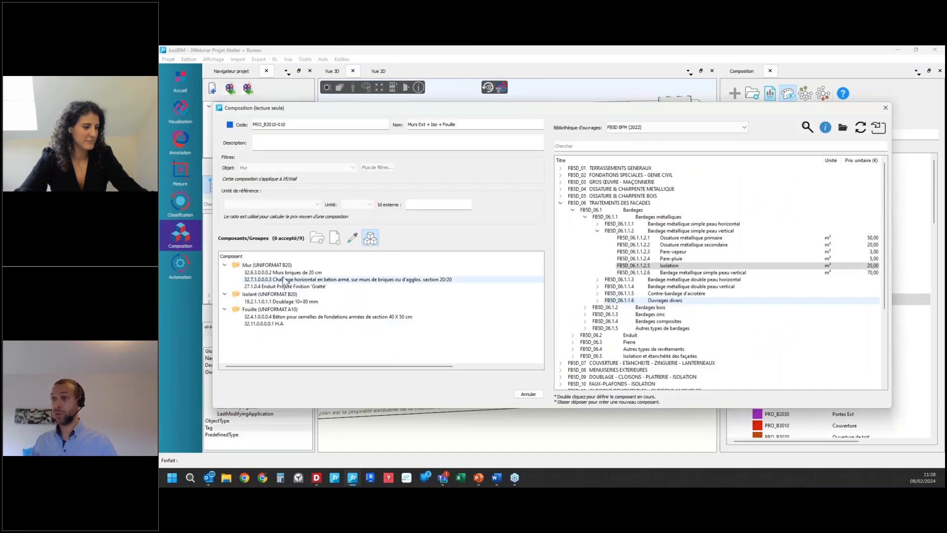
{"action": "left_click", "coordinate": [289, 273]}
{"action": "left_click", "coordinate": [292, 279]}
{"action": "left_click", "coordinate": [295, 287]}
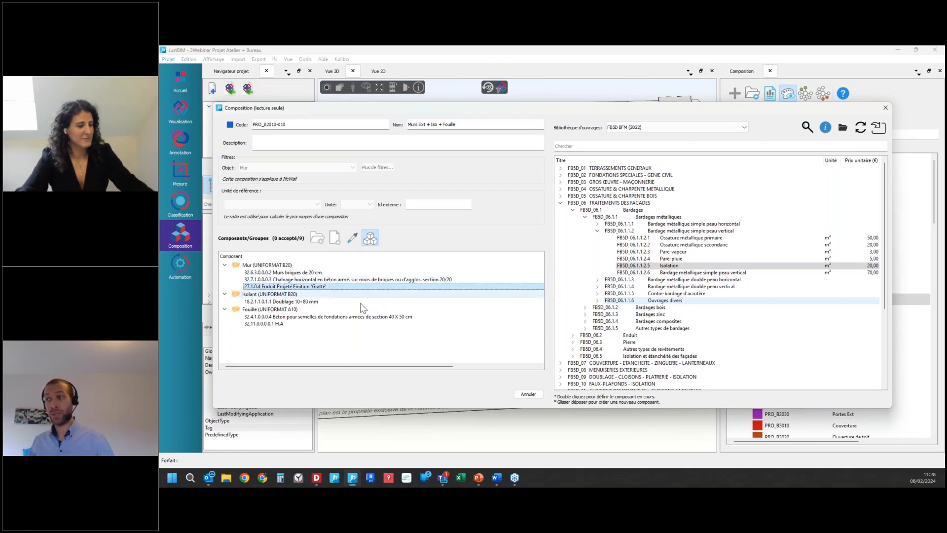
{"action": "left_click", "coordinate": [528, 394]}
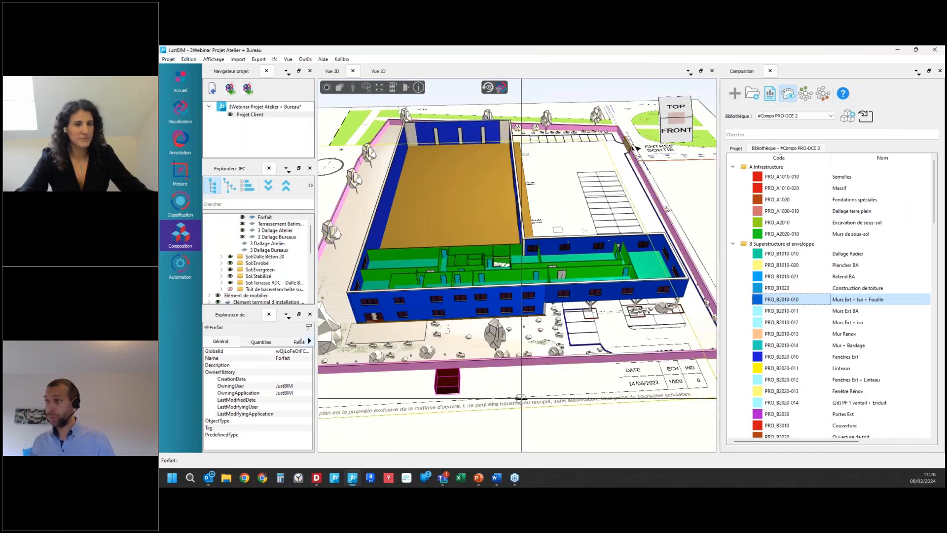
Step: Open the quantity report for the whole project instead of only the selection, enlarge it and collapse it to the trade lots
{"action": "left_click", "coordinate": [770, 97]}
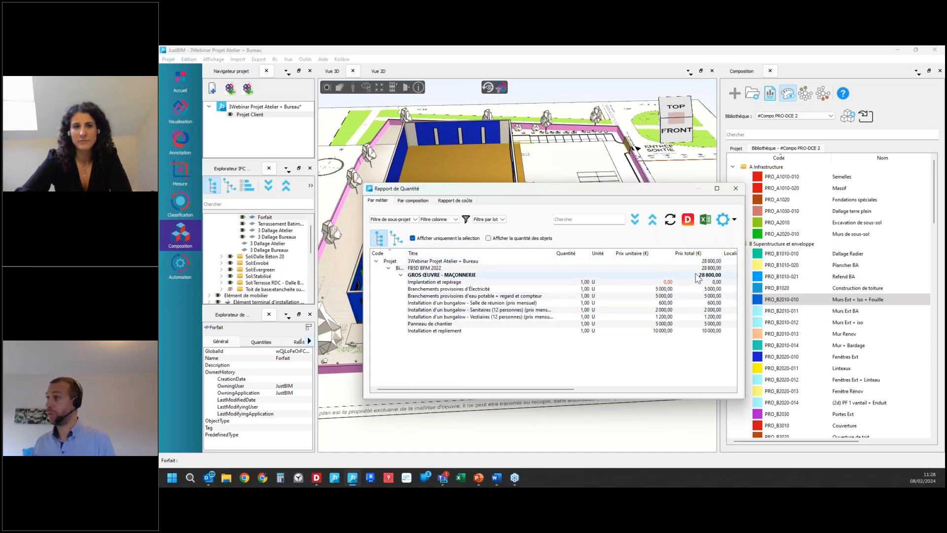
{"action": "left_click", "coordinate": [417, 239]}
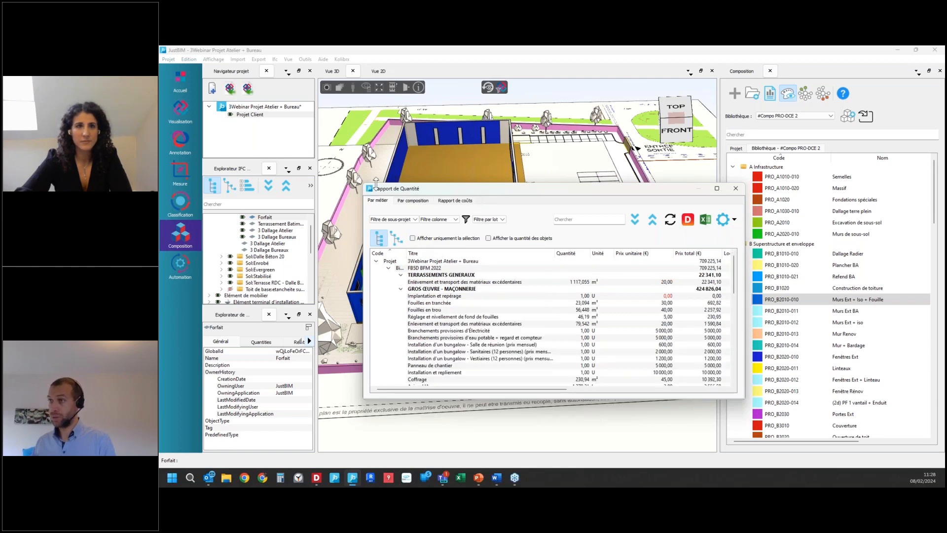
{"action": "left_click_drag", "start_coordinate": [365, 184], "coordinate": [230, 100]}
{"action": "left_click", "coordinate": [654, 144]}
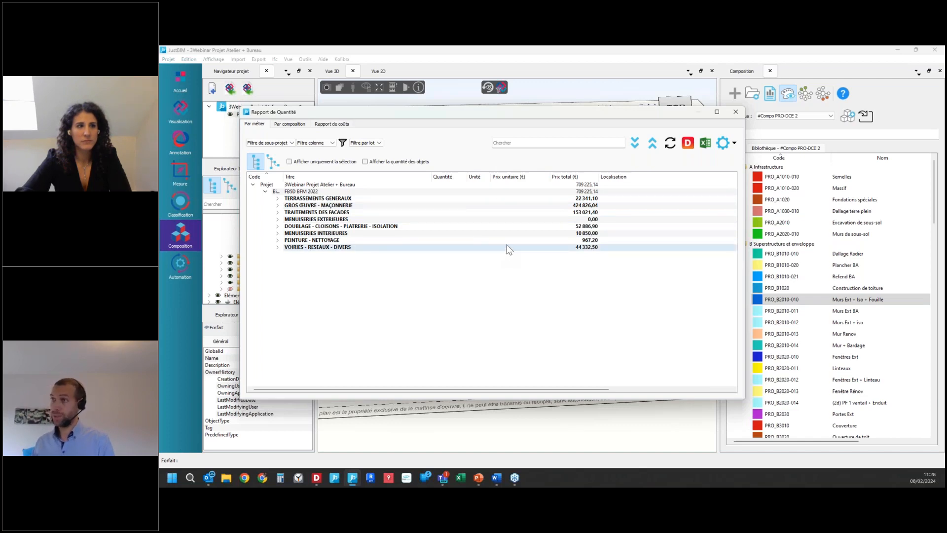
Step: Review the cost report collapsed to its main classification categories, checking the unit and total prices
{"action": "left_click", "coordinate": [332, 125]}
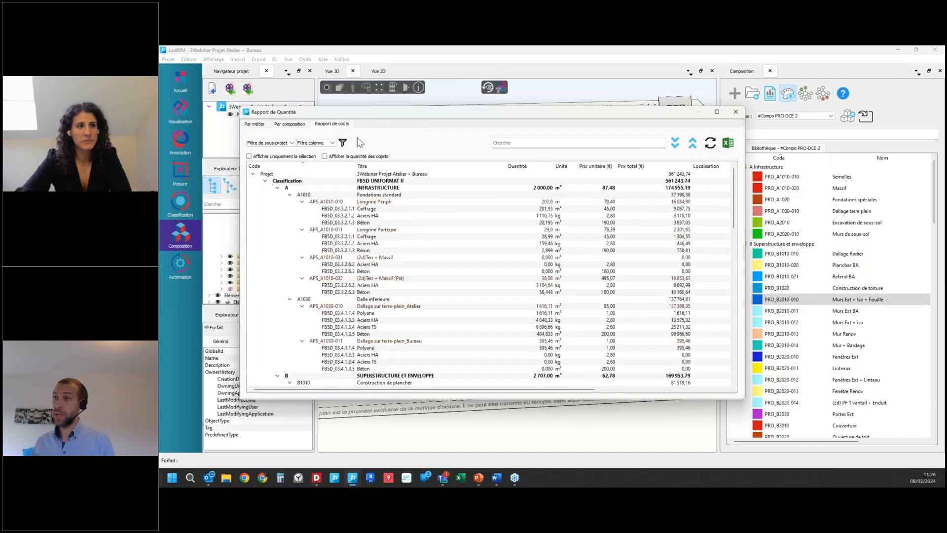
{"action": "left_click", "coordinate": [692, 147]}
{"action": "left_click", "coordinate": [691, 148]}
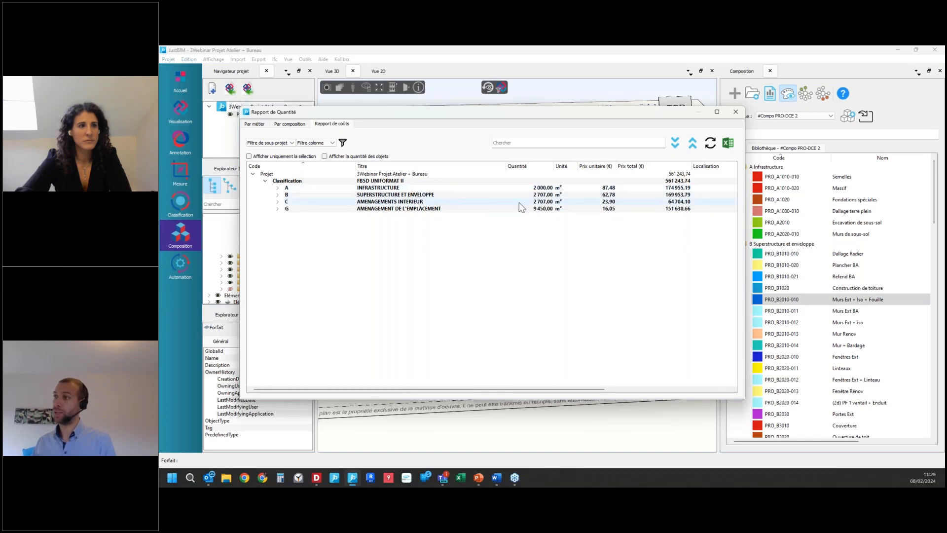
{"action": "left_click", "coordinate": [619, 196]}
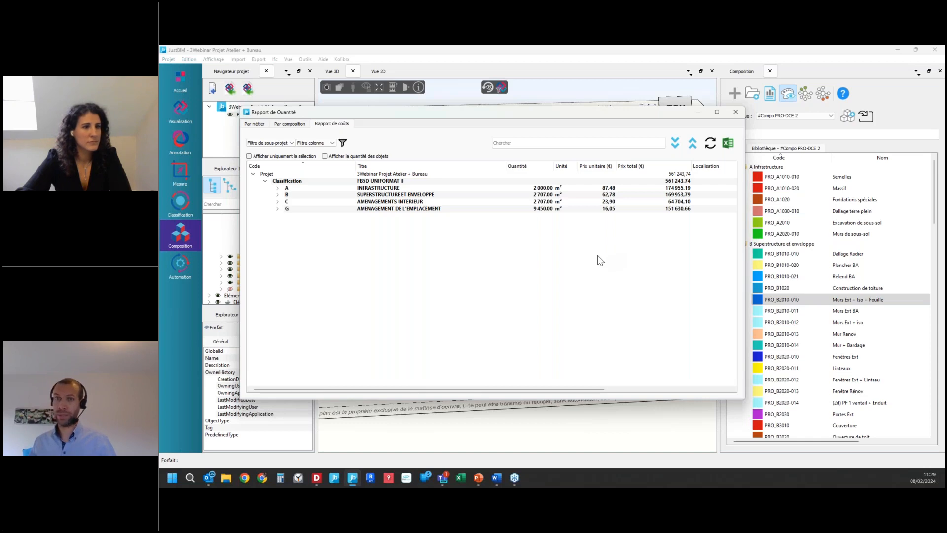
Step: Expand the quantity report by trade and export it in DQX format for DeviSOC
{"action": "left_click", "coordinate": [254, 124]}
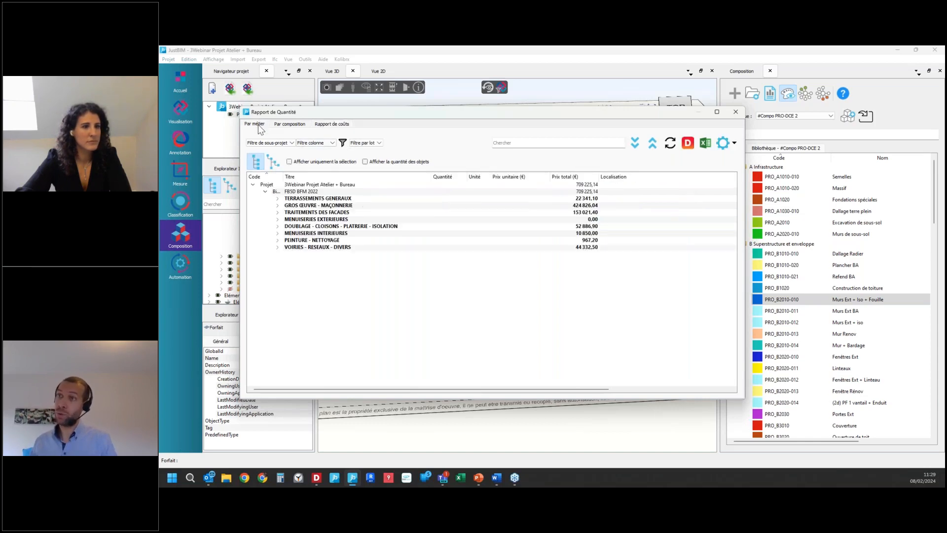
{"action": "left_click", "coordinate": [635, 143]}
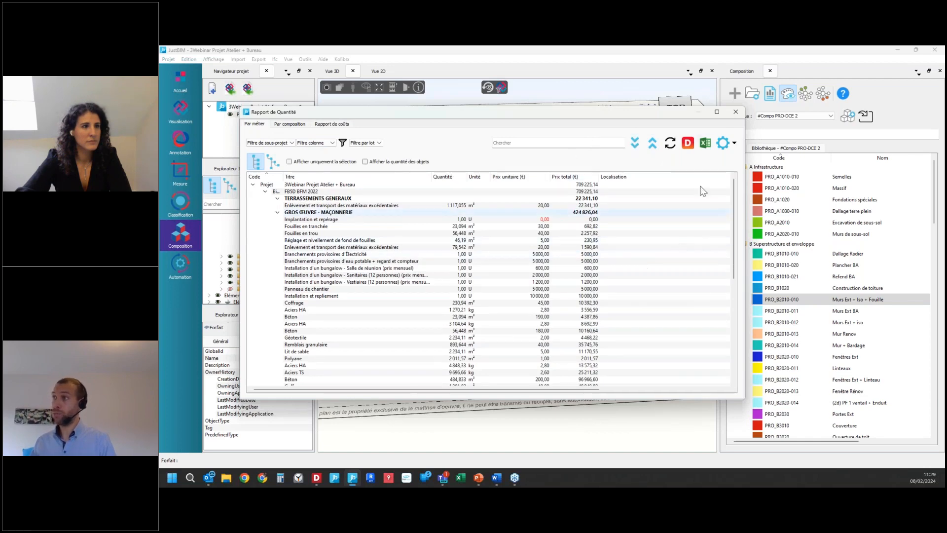
{"action": "left_click", "coordinate": [688, 143]}
{"action": "key", "text": "Return"}
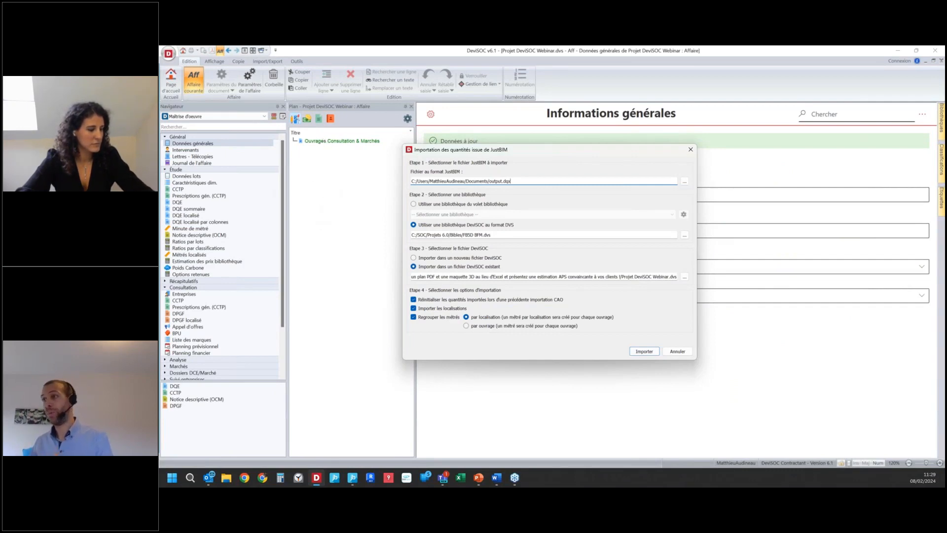
Step: Import output.dqx into the existing Projet DeviSOC Webinar.dvs in DeviSOC, including localisations and grouping measurements by localisation
{"action": "left_click", "coordinate": [644, 352]}
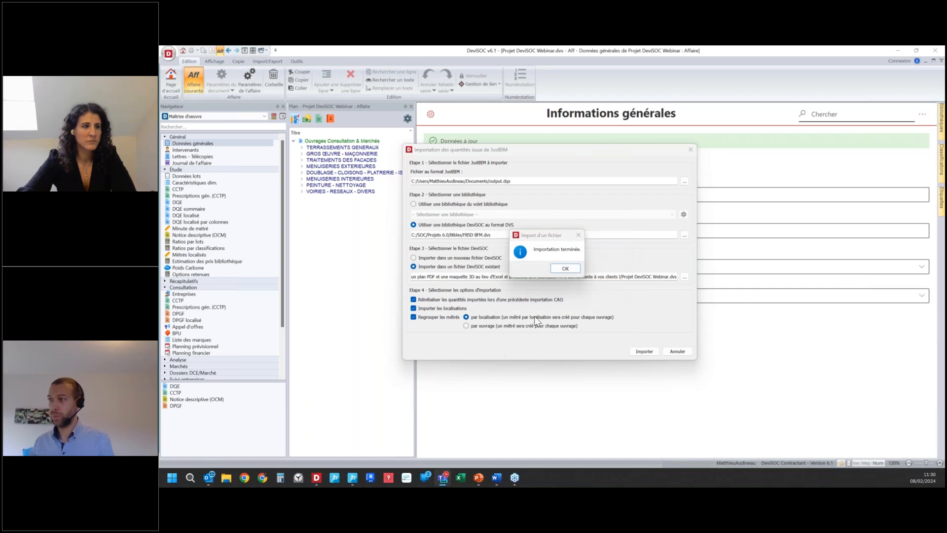
{"action": "left_click", "coordinate": [565, 268]}
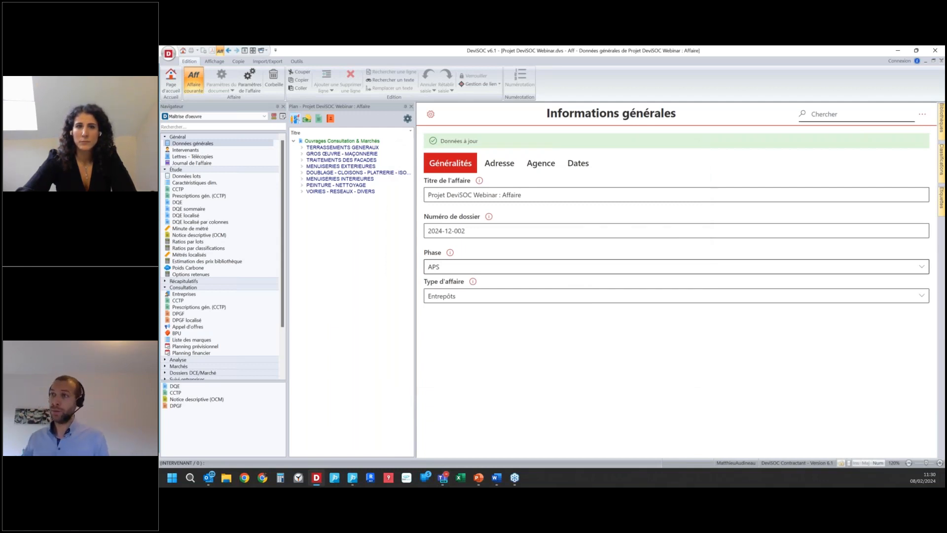
{"action": "left_click", "coordinate": [226, 144]}
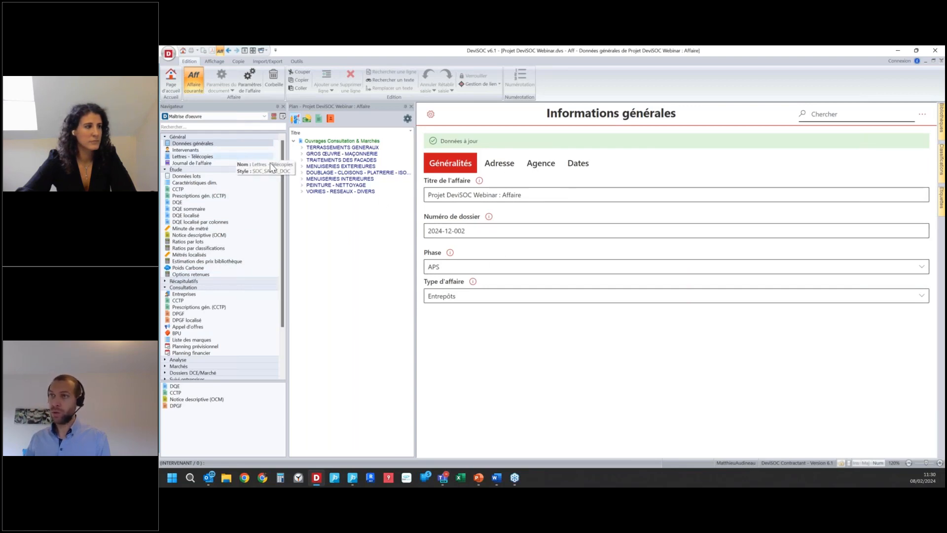
Step: Expand the Traitements des façades lot in the project plan down to the items of the single-skin metal cladding
{"action": "left_click", "coordinate": [302, 160]}
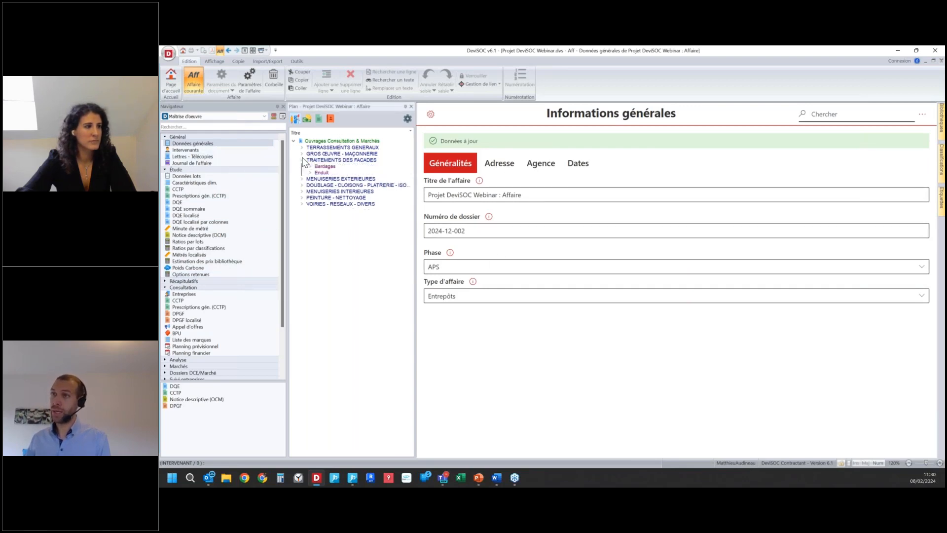
{"action": "left_click", "coordinate": [310, 166]}
{"action": "left_click", "coordinate": [318, 173]}
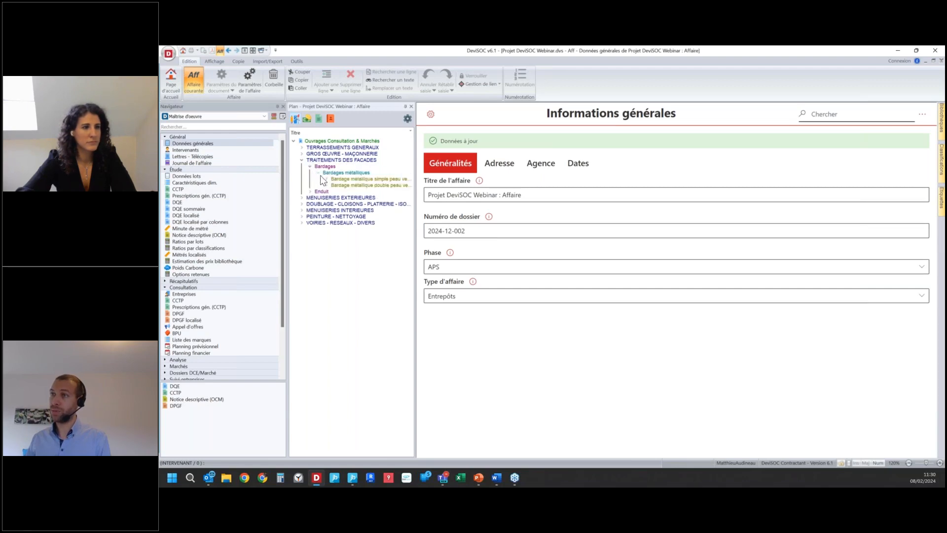
{"action": "left_click", "coordinate": [326, 179]}
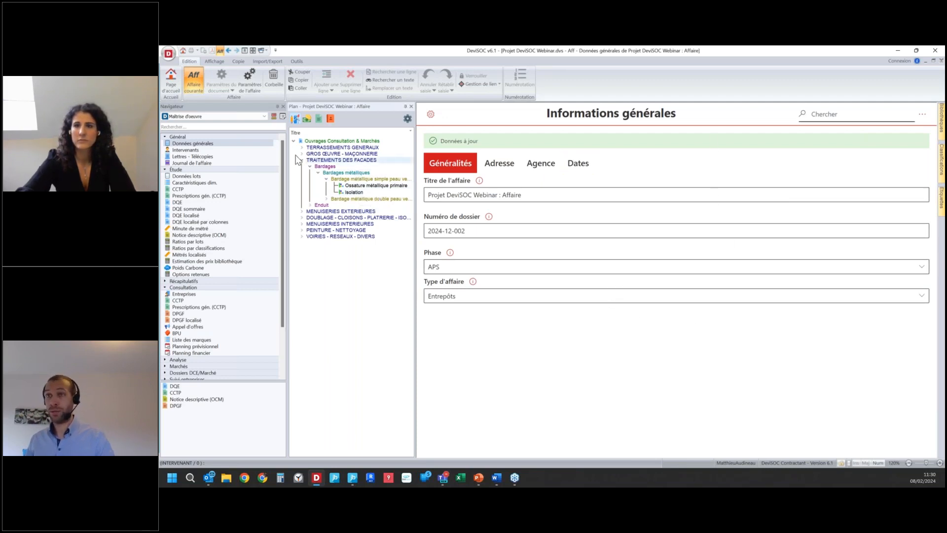
Step: Open the project's Intervenants list and review the client and construction economist entries
{"action": "left_click", "coordinate": [221, 150]}
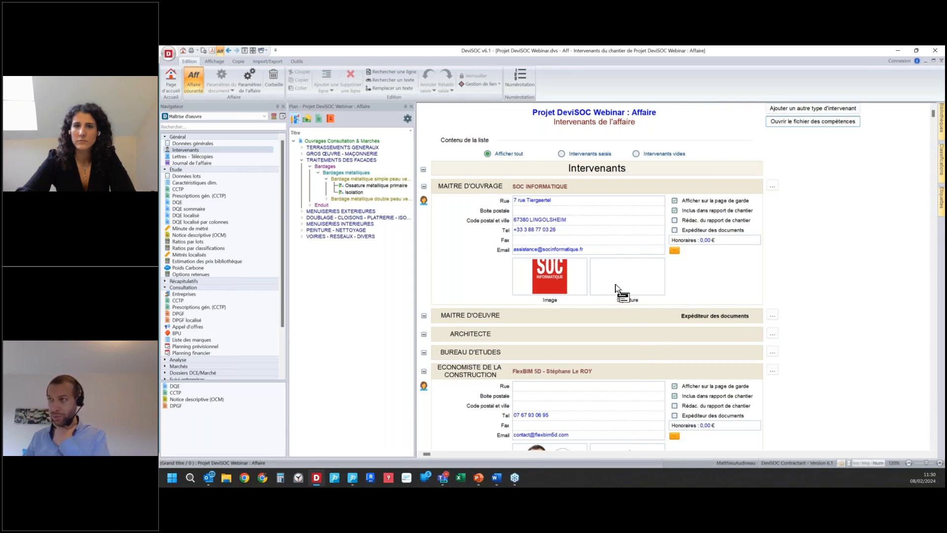
{"action": "scroll", "coordinate": [532, 315], "scroll_direction": "down", "scroll_amount": 1}
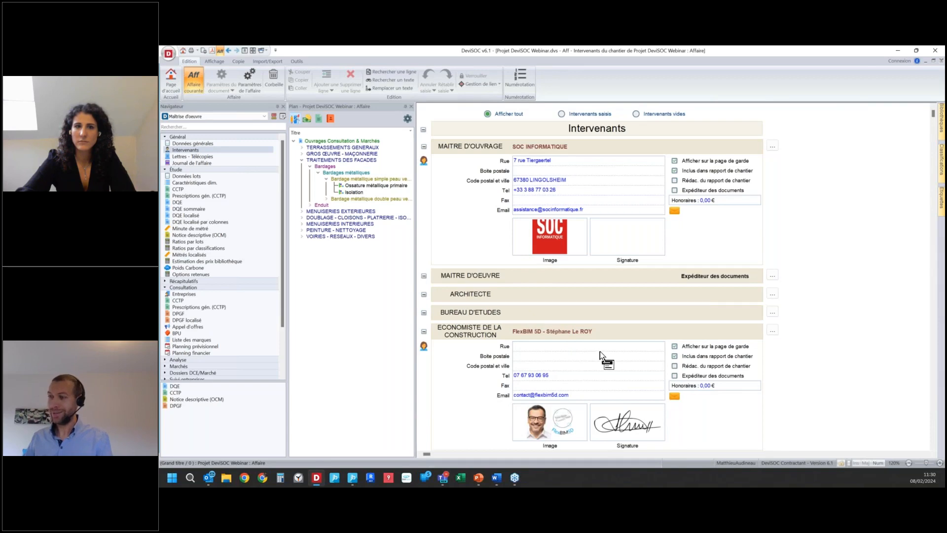
{"action": "scroll", "coordinate": [602, 356], "scroll_direction": "up", "scroll_amount": 1}
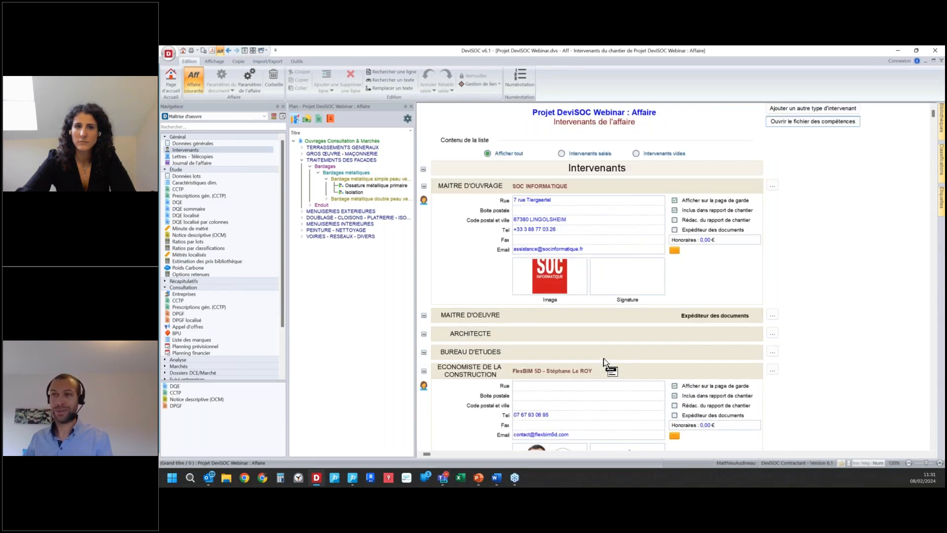
Step: Collapse the Général group, open the CCTP of the Étude group and review its cover pages and lot summaries
{"action": "left_click", "coordinate": [165, 137]}
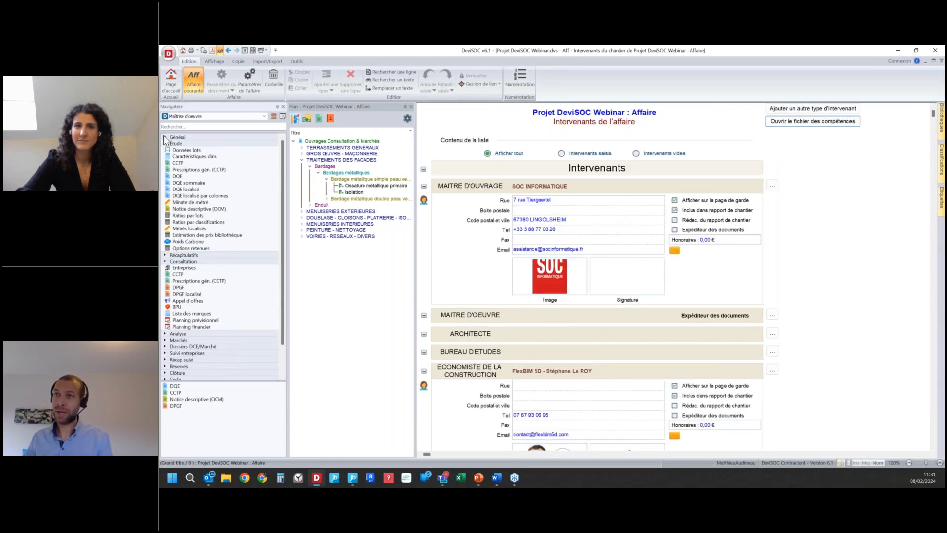
{"action": "left_click", "coordinate": [197, 163]}
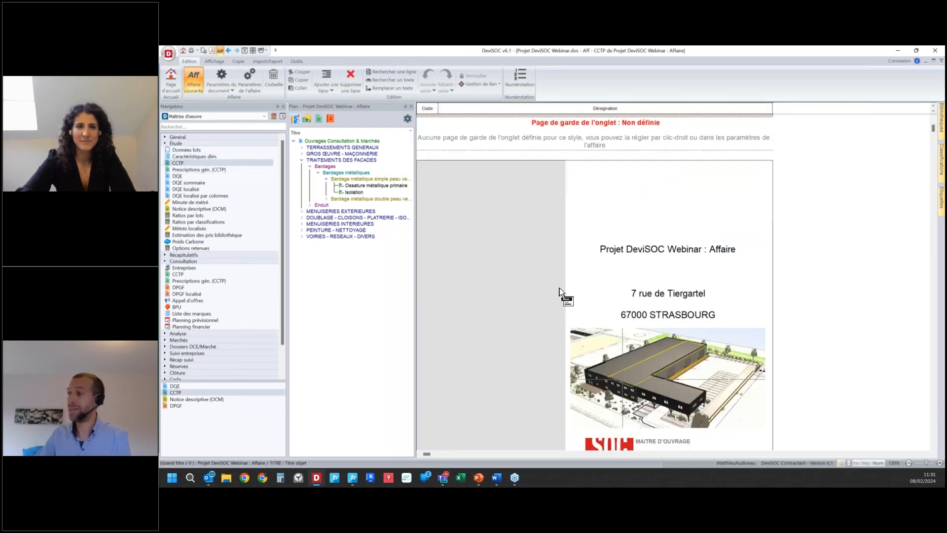
{"action": "scroll", "coordinate": [560, 288], "scroll_direction": "down", "scroll_amount": 10}
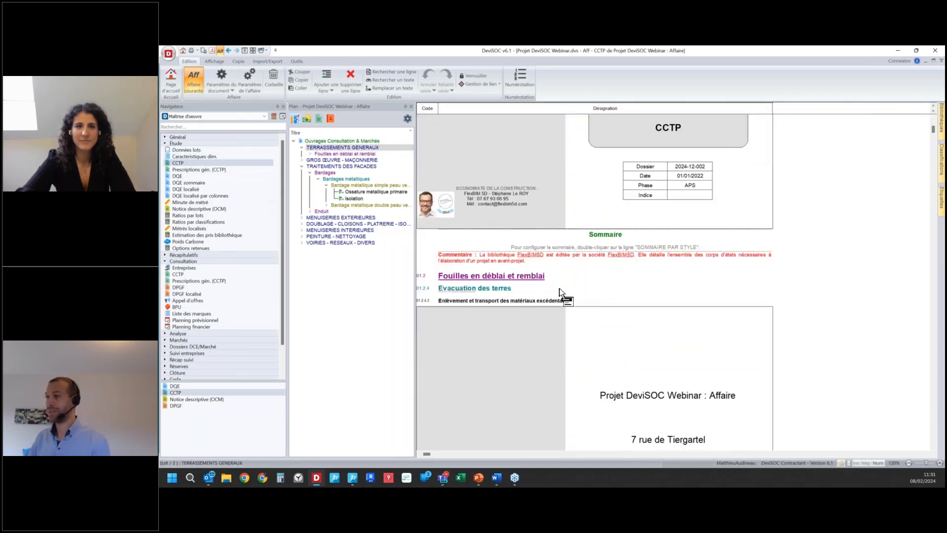
{"action": "scroll", "coordinate": [559, 288], "scroll_direction": "down", "scroll_amount": 10}
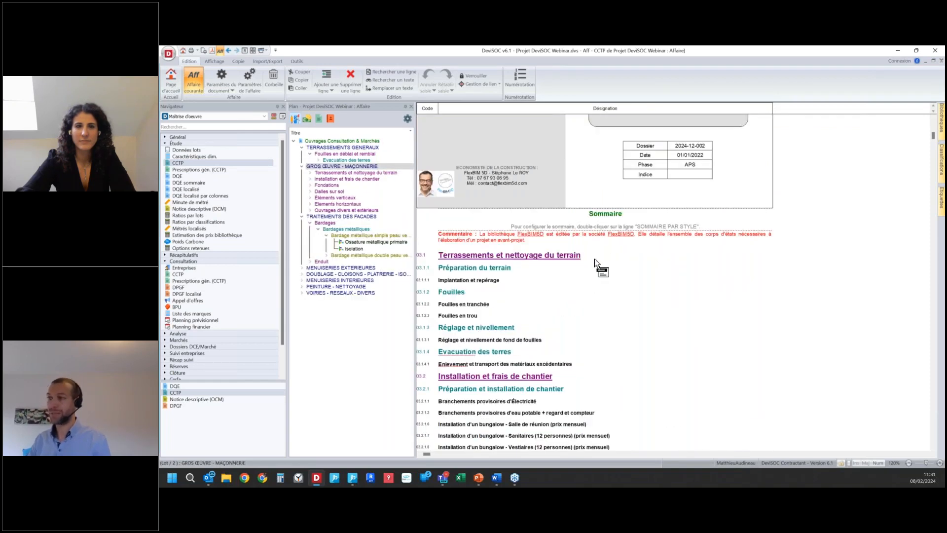
{"action": "scroll", "coordinate": [595, 267], "scroll_direction": "down", "scroll_amount": 3}
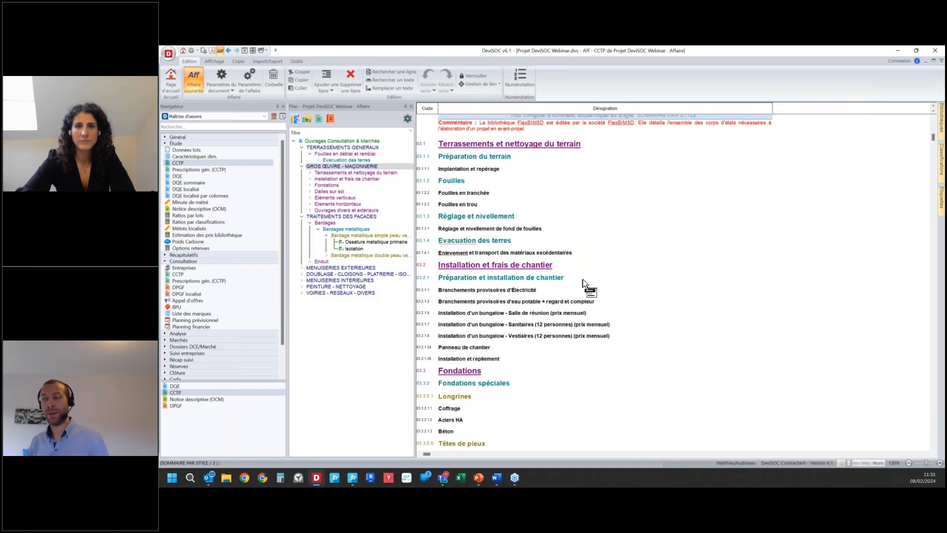
{"action": "left_click", "coordinate": [512, 291]}
{"action": "key", "text": "Return"}
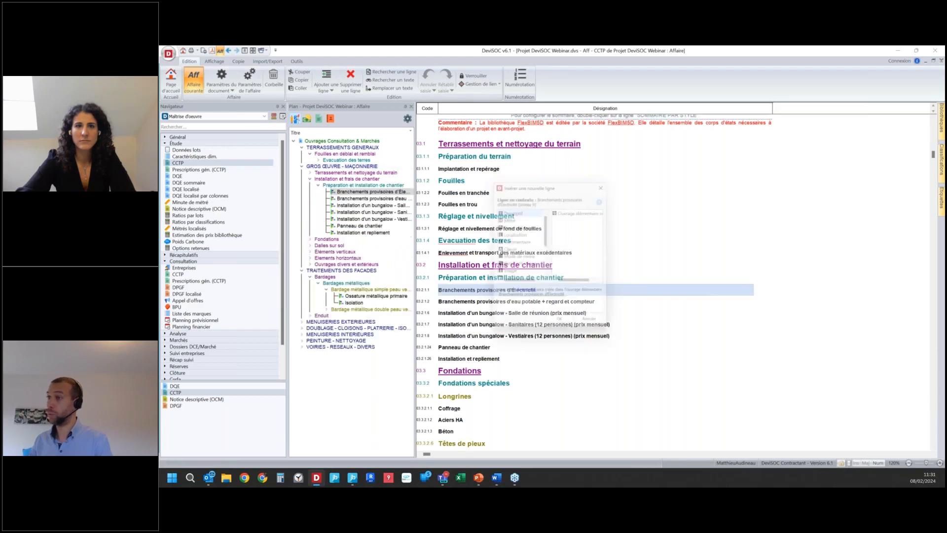
{"action": "key", "text": "Escape"}
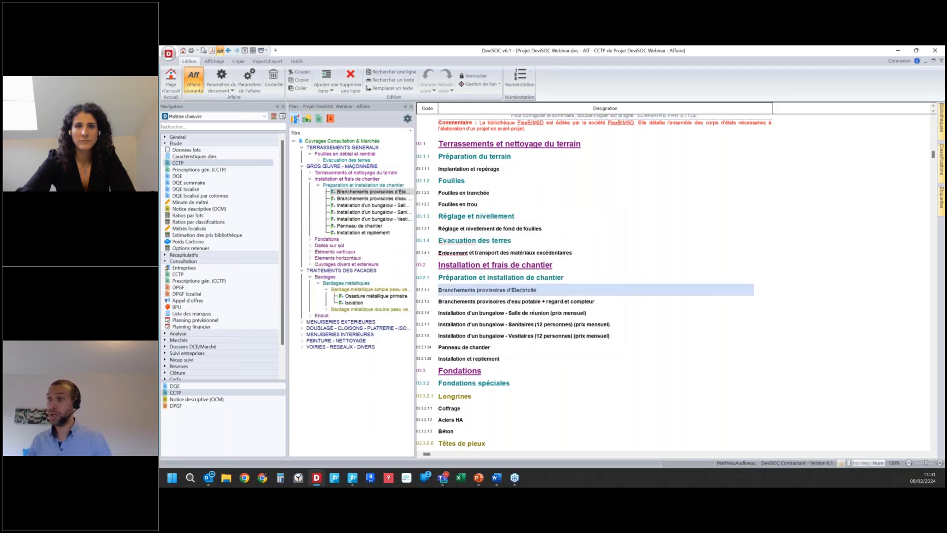
Step: Restart DeviSOC, reopen the recent project Projet DeviSOC Webinar and display the study CCTP at the Terrassements Généraux lot
{"action": "key", "text": "alt+F4"}
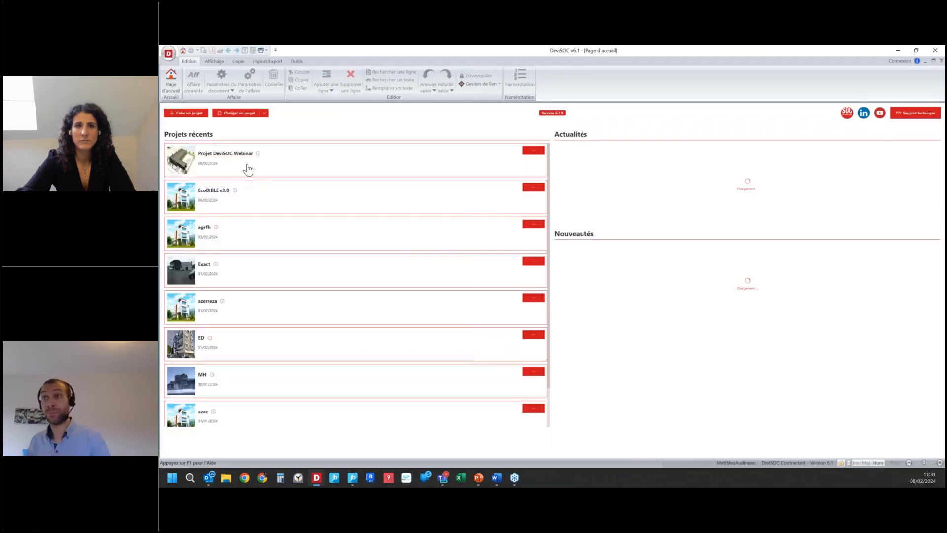
{"action": "left_click", "coordinate": [233, 157]}
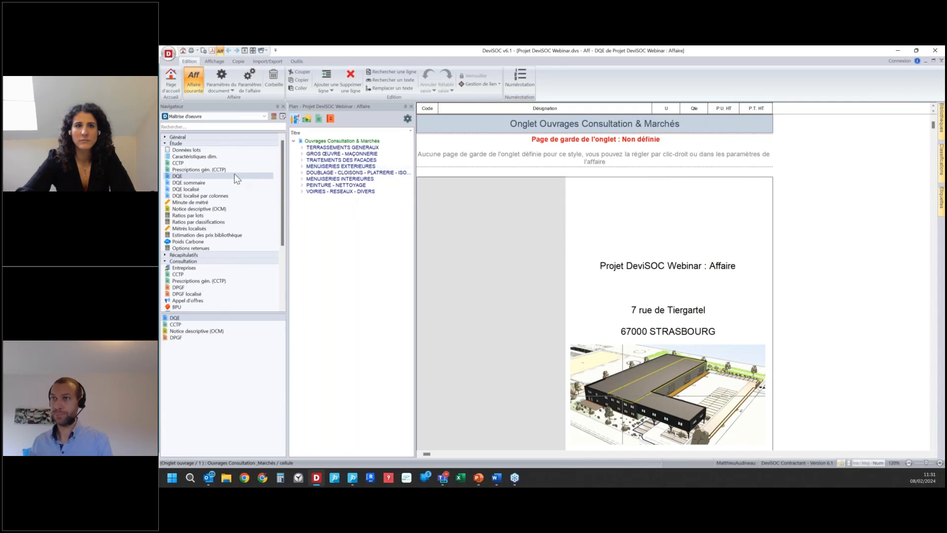
{"action": "left_click", "coordinate": [220, 163]}
{"action": "scroll", "coordinate": [486, 262], "scroll_direction": "down", "scroll_amount": 15}
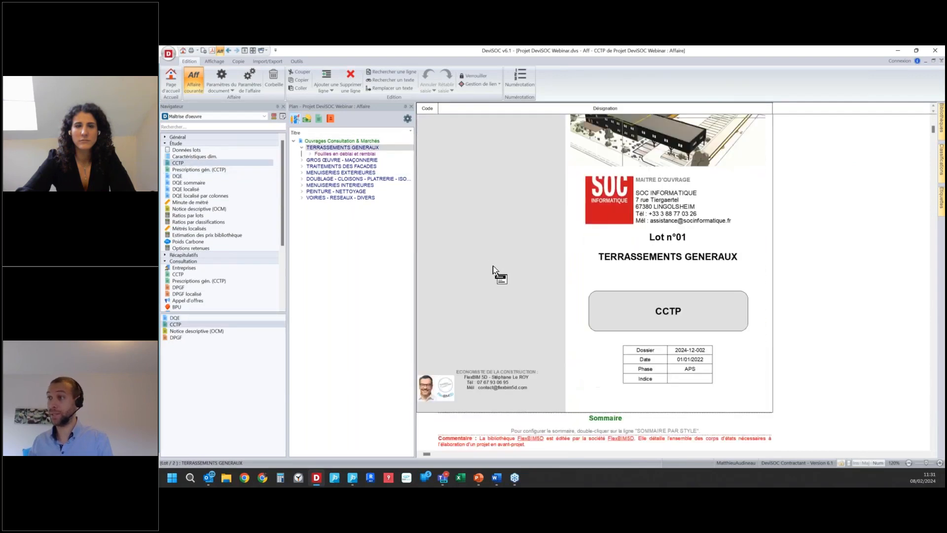
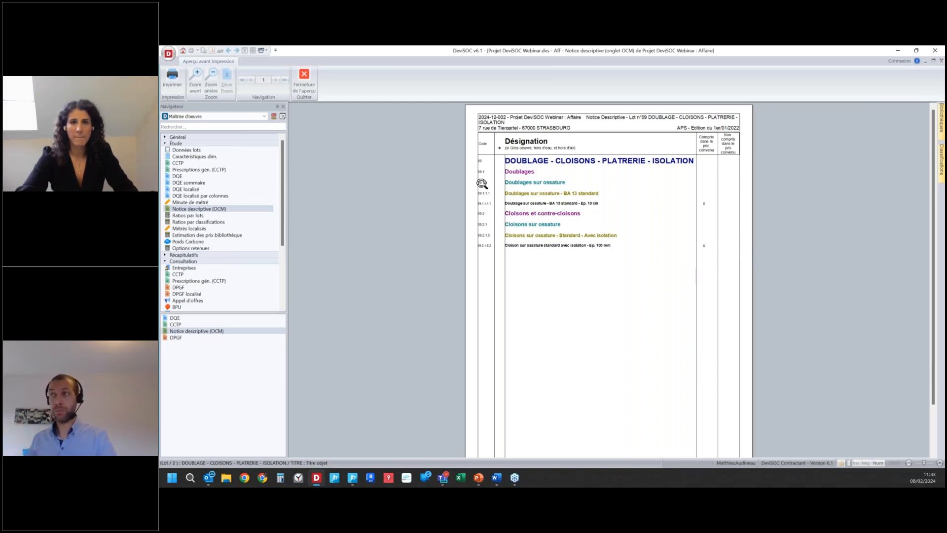
Step: Close the print preview, open the consultation DPGF and review the Doublage - Cloisons - Platrerie - Isolation lot down to its partition quantity
{"action": "left_click", "coordinate": [312, 88]}
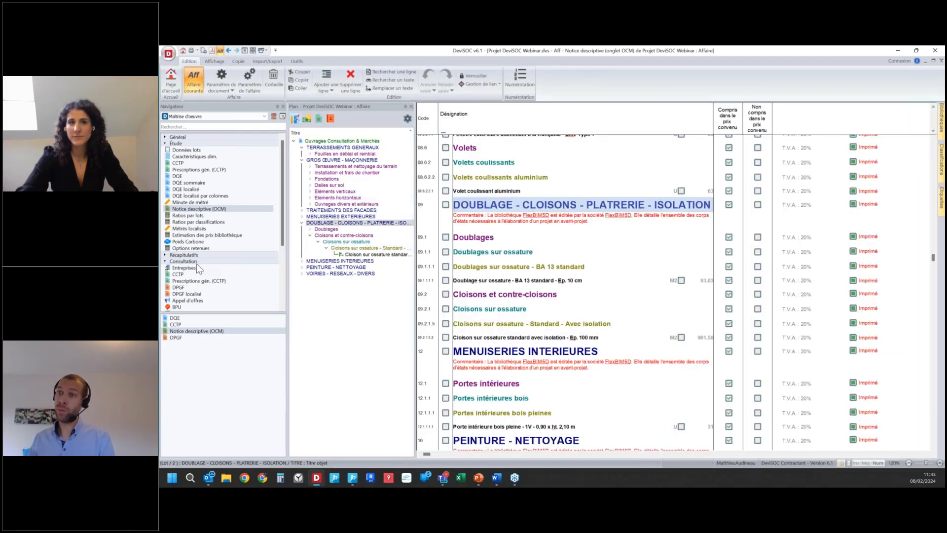
{"action": "left_click_drag", "start_coordinate": [212, 312], "coordinate": [218, 397]}
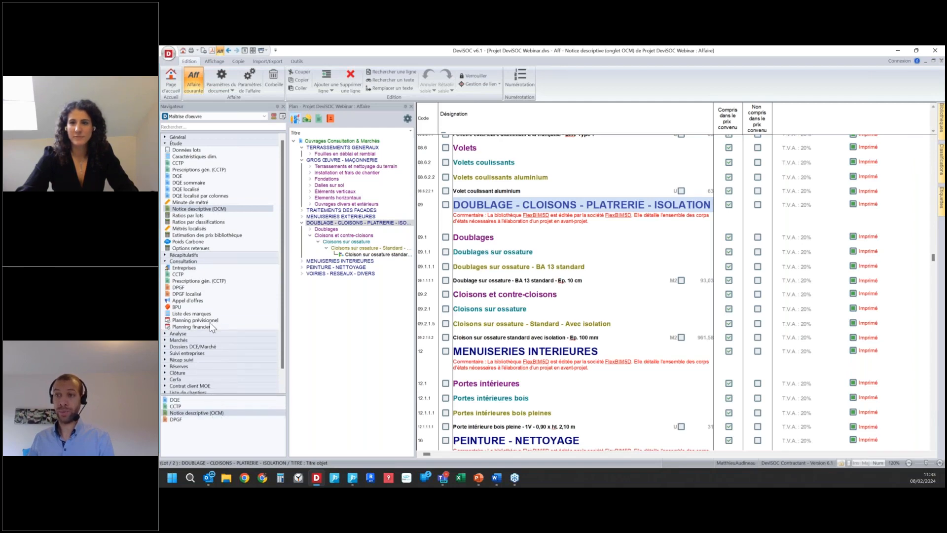
{"action": "left_click", "coordinate": [210, 288]}
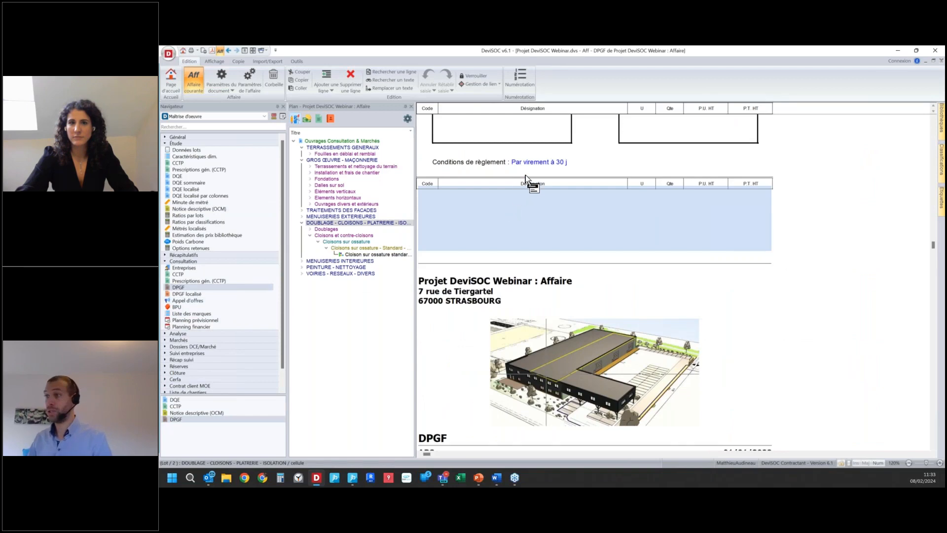
{"action": "scroll", "coordinate": [526, 175], "scroll_direction": "down", "scroll_amount": 3}
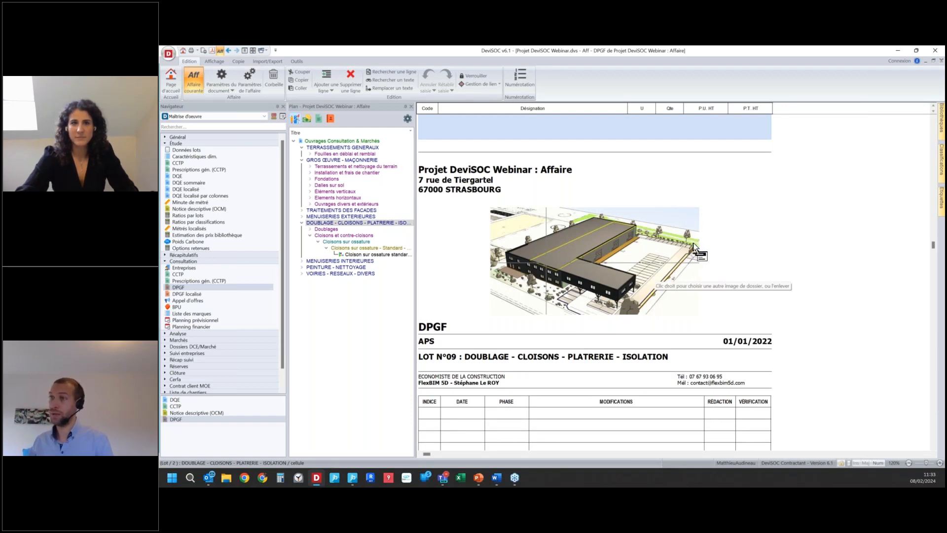
{"action": "scroll", "coordinate": [694, 247], "scroll_direction": "down", "scroll_amount": 10}
{"action": "scroll", "coordinate": [693, 246], "scroll_direction": "down", "scroll_amount": 1}
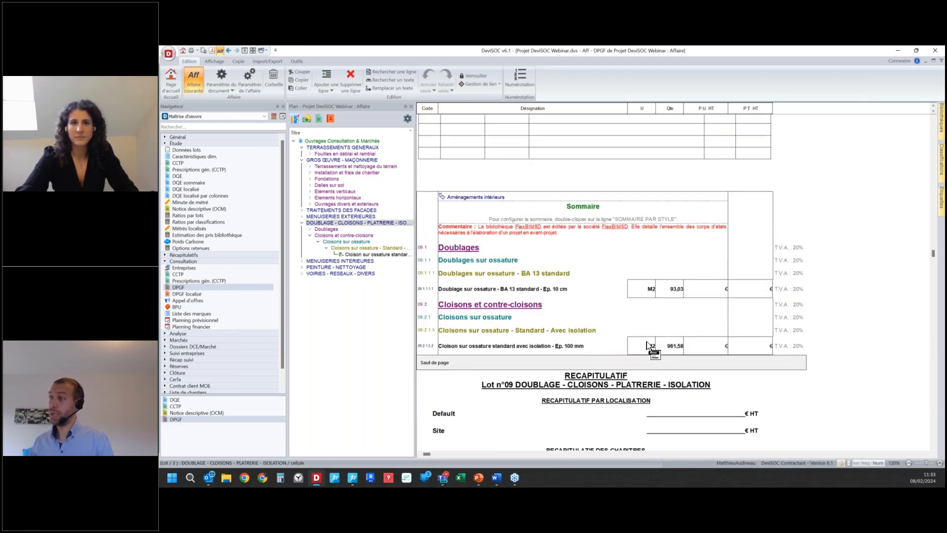
{"action": "left_click", "coordinate": [678, 347]}
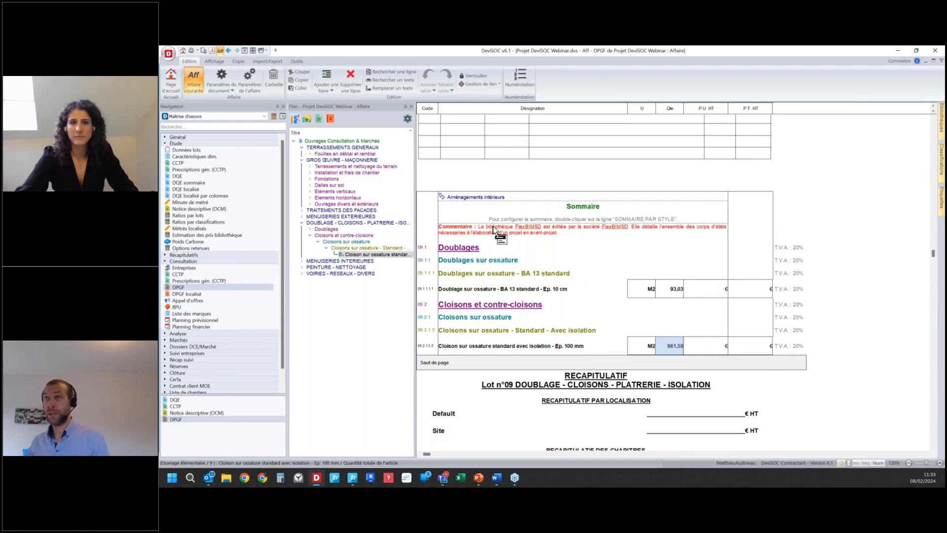
Step: Apply the parameter set DPGF - Sans récap + Qté Entreprise and select the partition's company quantity cell
{"action": "left_click", "coordinate": [229, 88]}
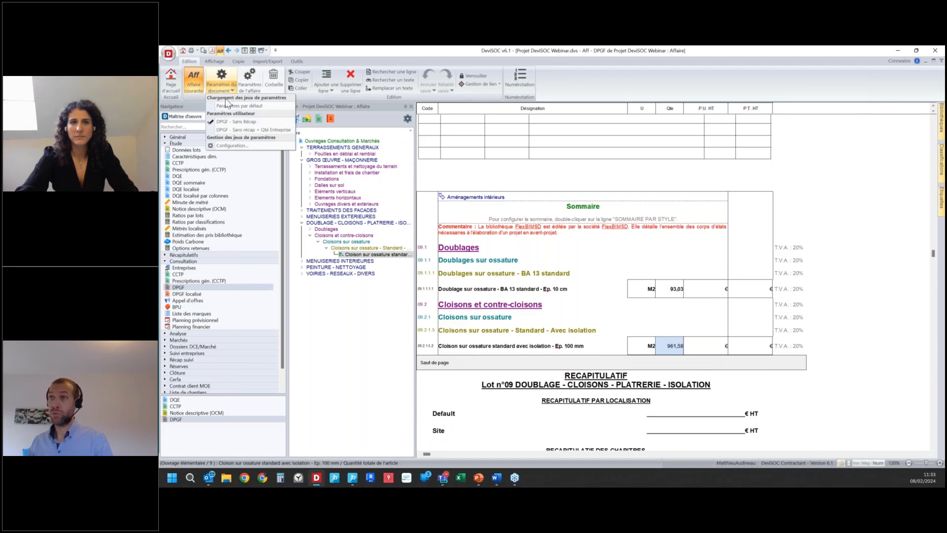
{"action": "left_click", "coordinate": [277, 130]}
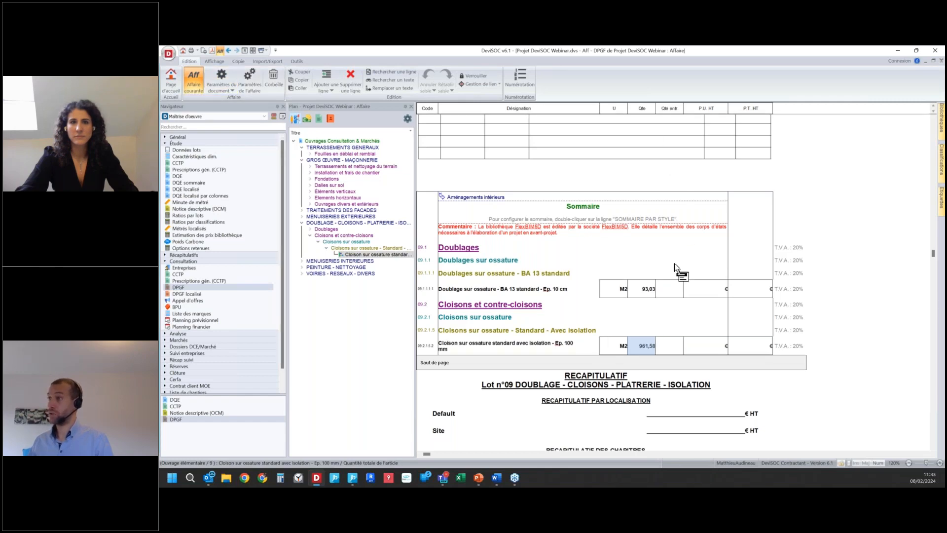
{"action": "left_click", "coordinate": [670, 348]}
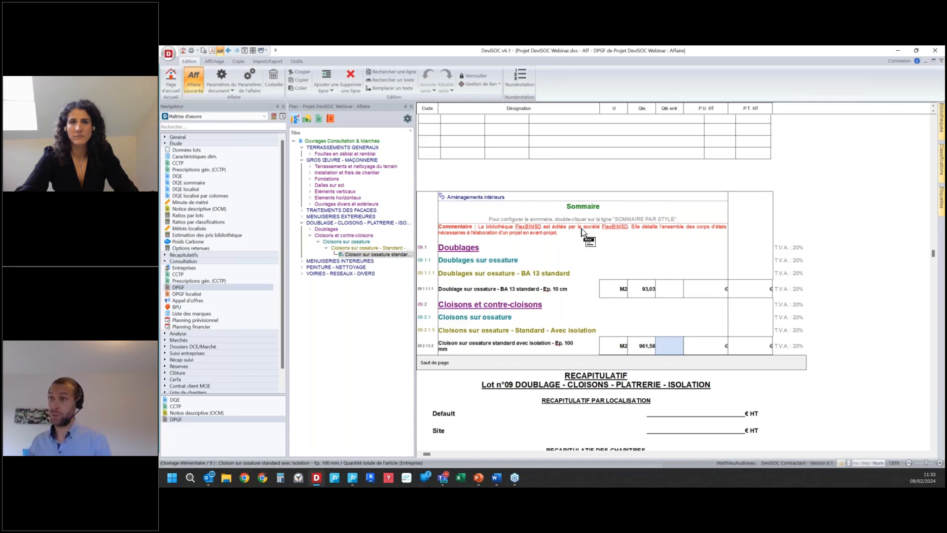
Step: Export the DPGF of the Doublage - Cloisons - Platrerie - Isolation lot to Excel in A4 portrait with the defined page layout
{"action": "left_click", "coordinate": [344, 223]}
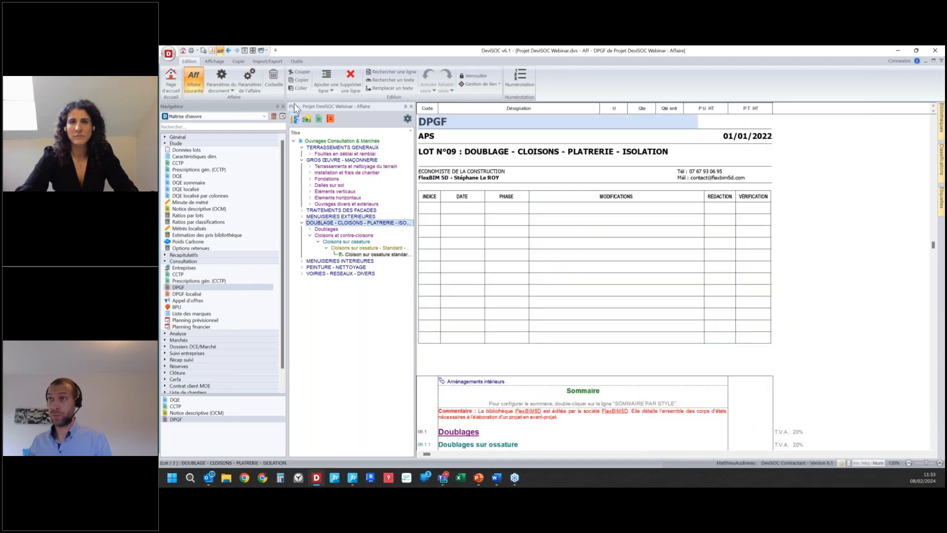
{"action": "left_click", "coordinate": [254, 61]}
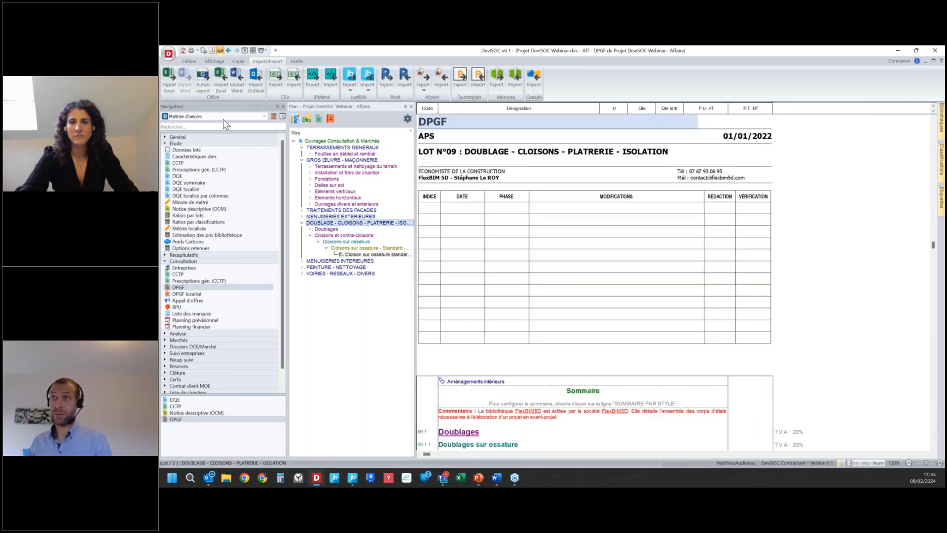
{"action": "left_click", "coordinate": [170, 85]}
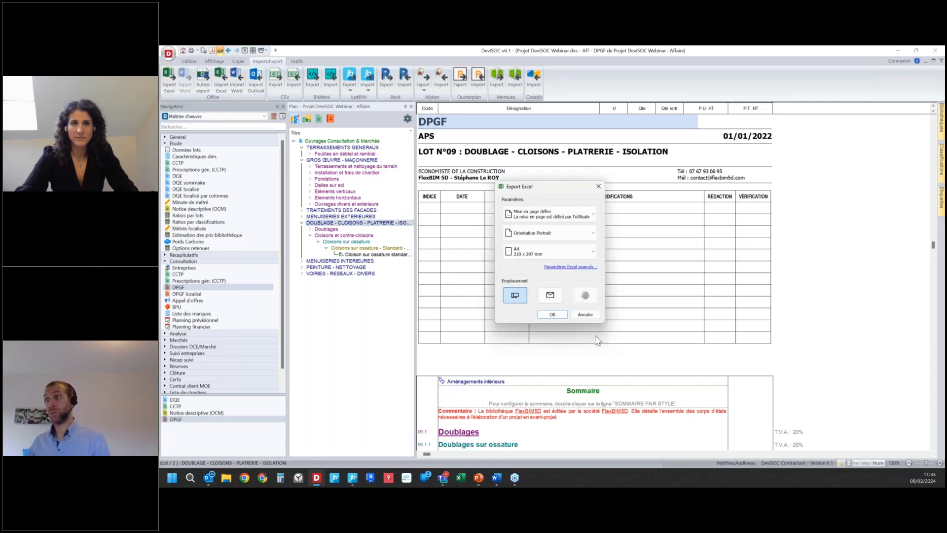
{"action": "left_click", "coordinate": [563, 315]}
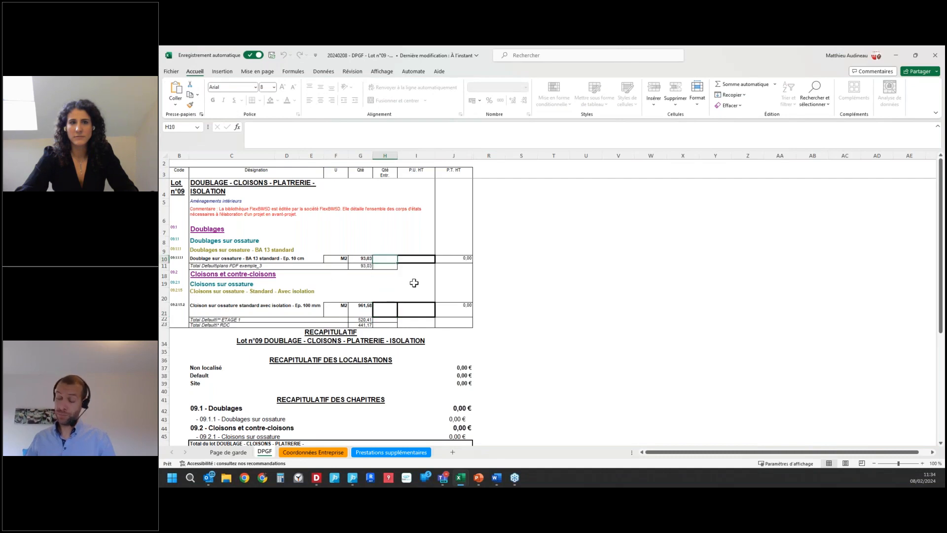
Step: Enter a unit price of 50 for both the lining and the partition, and a company quantity of 100 for the BA 13 lining
{"action": "key", "text": "Tab"}
{"action": "type", "text": "50"}
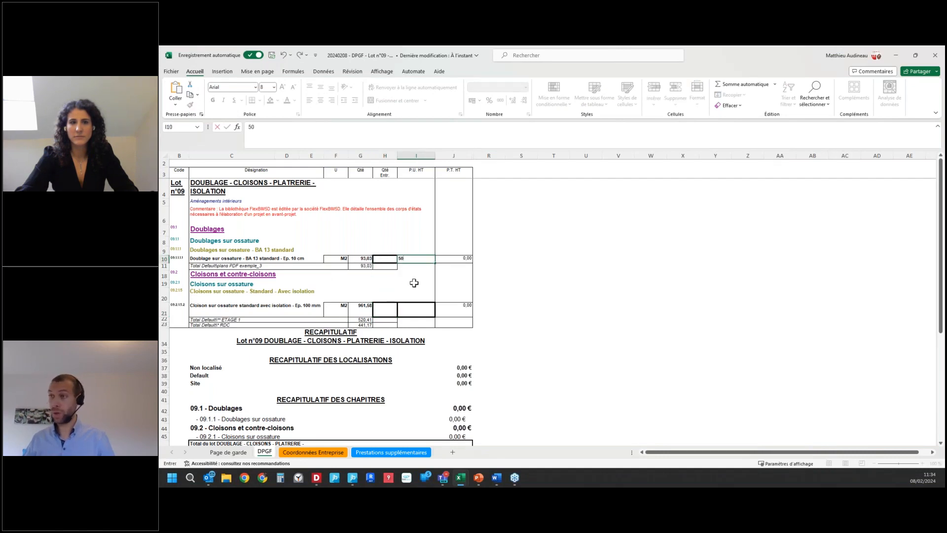
{"action": "key", "text": "Return"}
{"action": "type", "text": "50"}
{"action": "key", "text": "Return"}
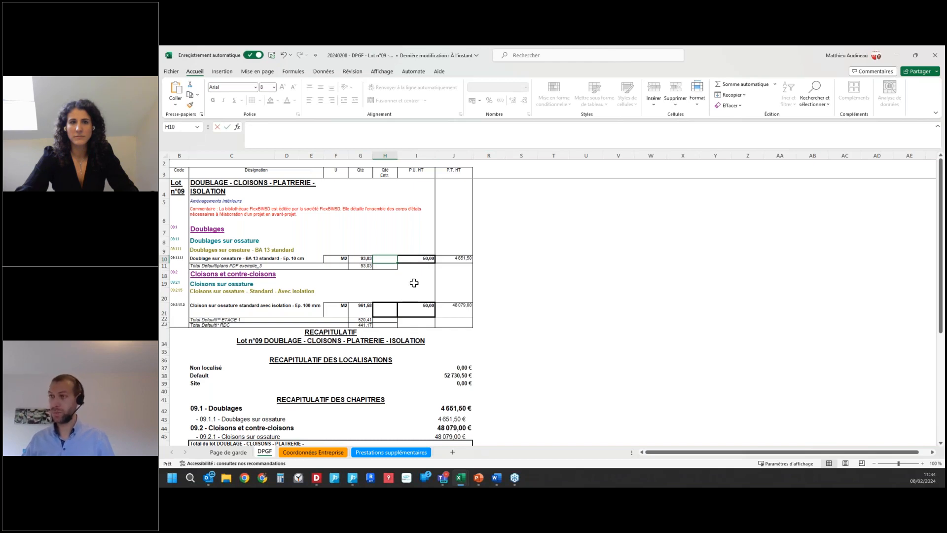
{"action": "type", "text": "100"}
{"action": "key", "text": "Return"}
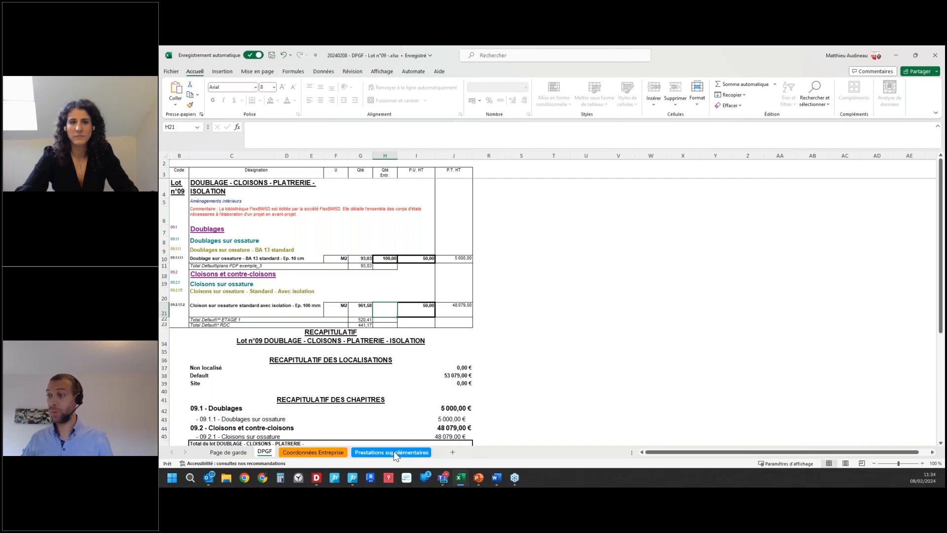
Step: Add the title Proposition variante as the first entry of the Prestations supplémentaires sheet and close the workbook
{"action": "left_click", "coordinate": [394, 452]}
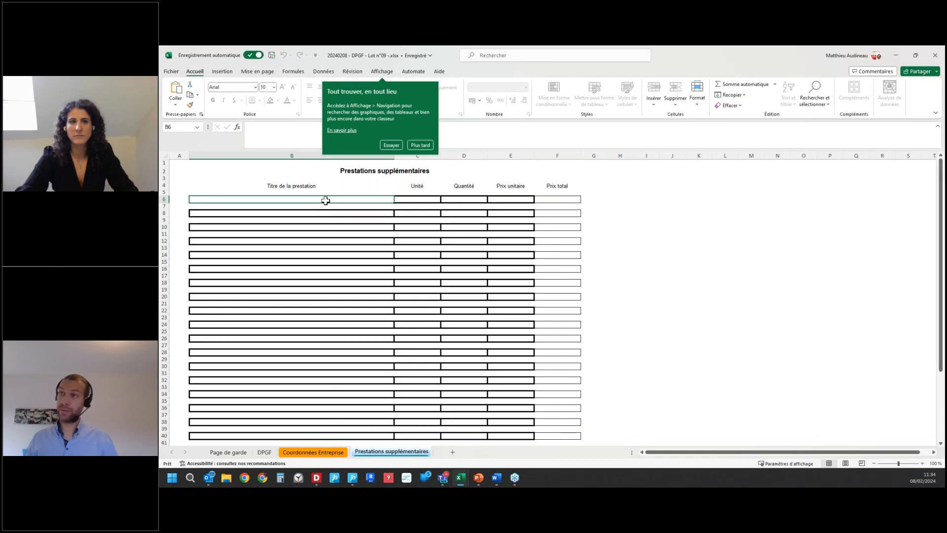
{"action": "left_click", "coordinate": [326, 201]}
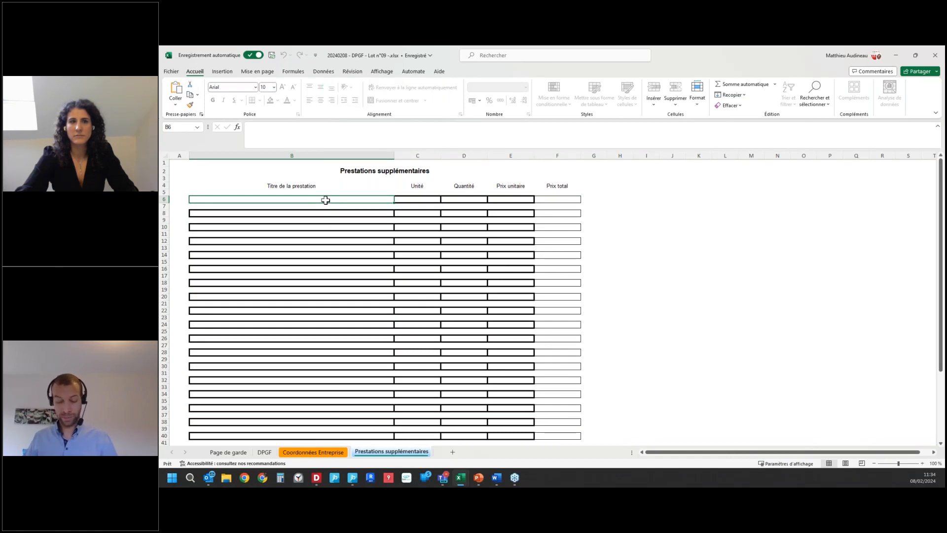
{"action": "type", "text": "Proposition"}
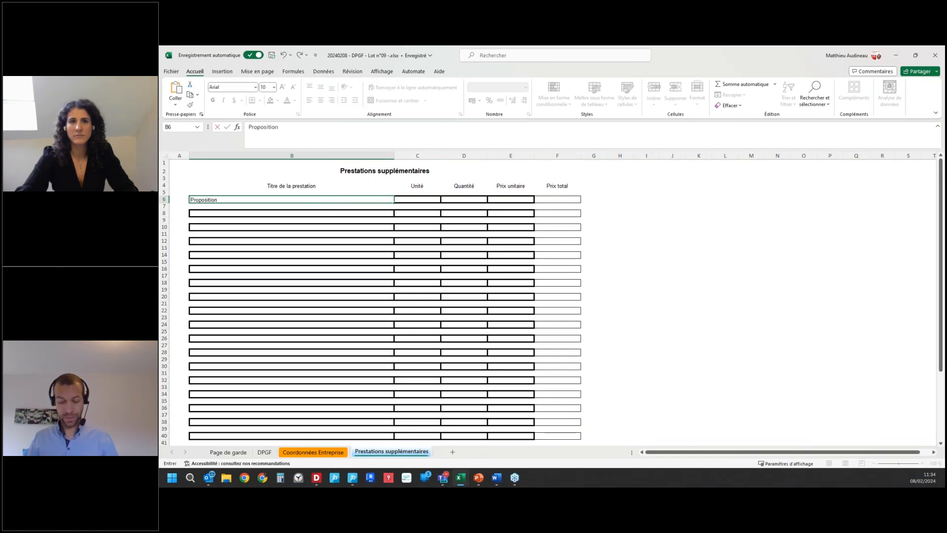
{"action": "type", "text": " variante"}
{"action": "key", "text": "Return"}
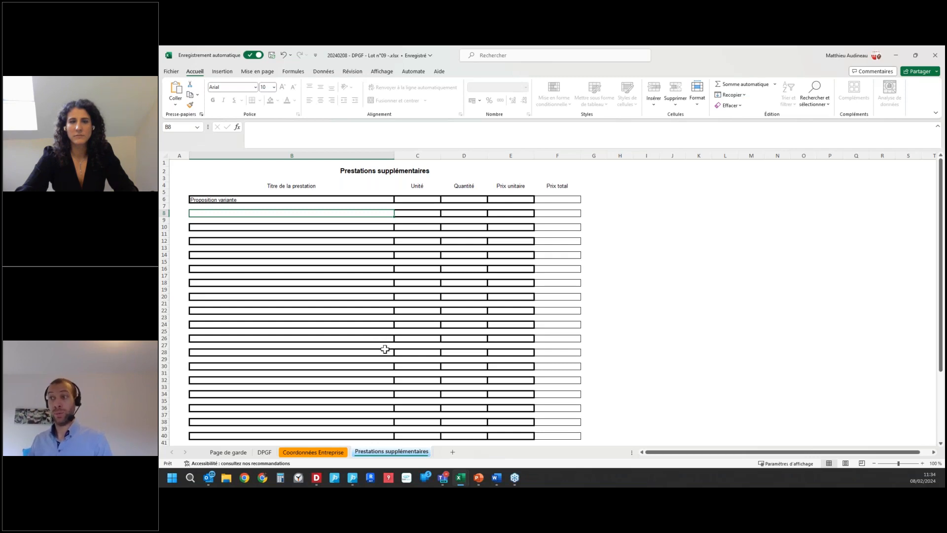
{"action": "left_click", "coordinate": [935, 56]}
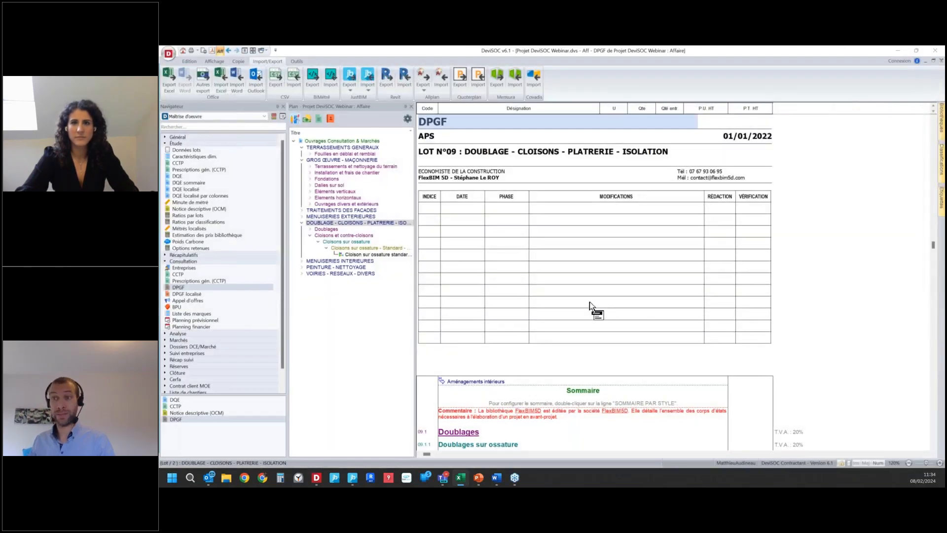
Step: Open the list of offers in the Analyse group and start an Excel offer import for lot 09 Doublage - Cloisons
{"action": "left_click", "coordinate": [166, 334]}
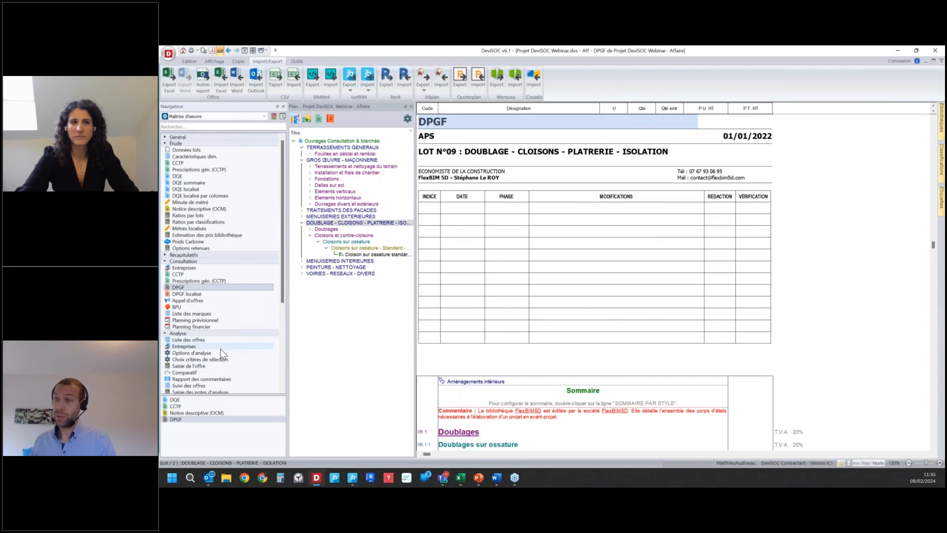
{"action": "left_click", "coordinate": [190, 340]}
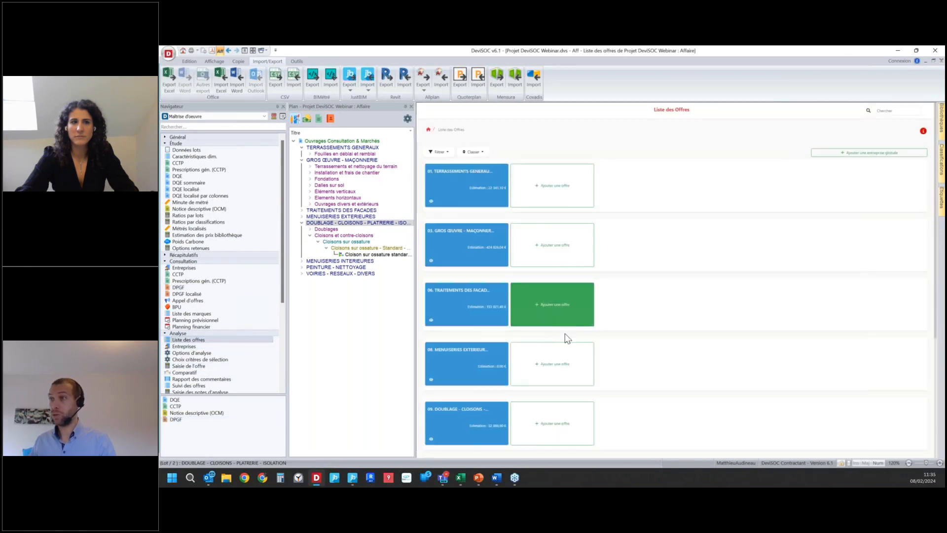
{"action": "scroll", "coordinate": [500, 327], "scroll_direction": "down", "scroll_amount": 1}
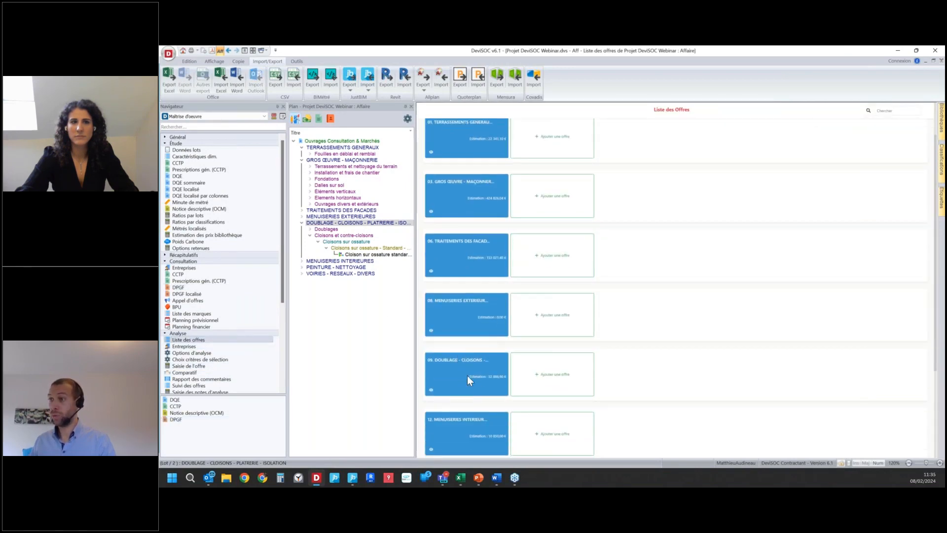
{"action": "left_click", "coordinate": [569, 377]}
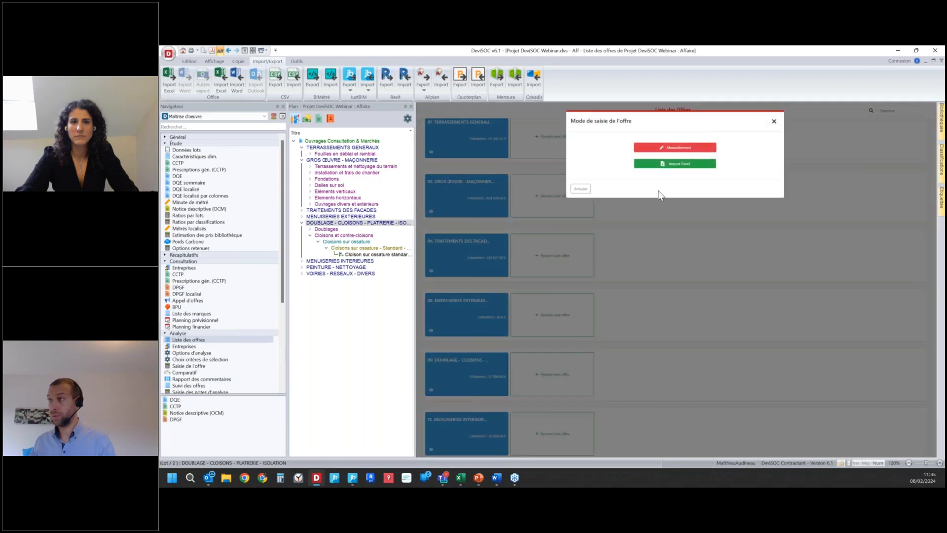
{"action": "left_click", "coordinate": [670, 164]}
{"action": "left_click", "coordinate": [545, 151]}
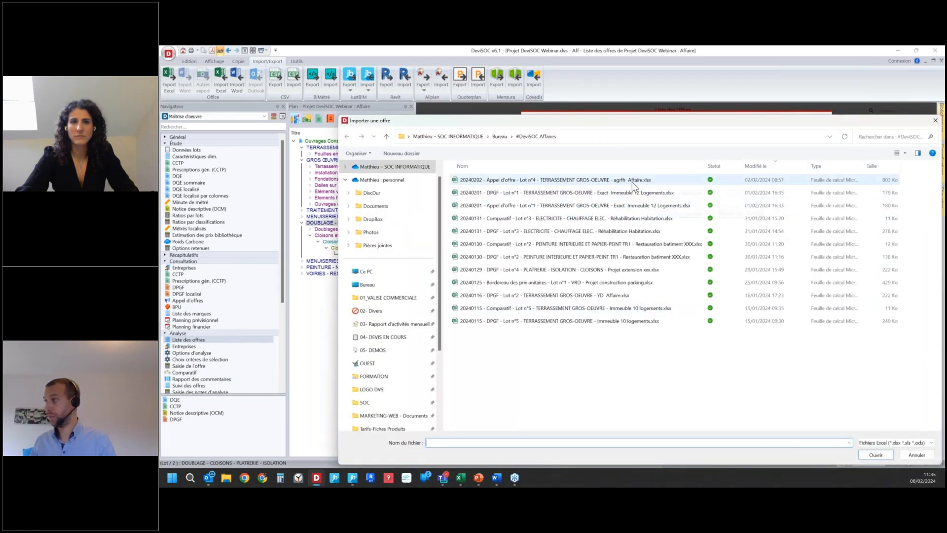
Step: Import 20240208 - DPGF - Lot n°09 -.xlsx from the webinar project folder on the desktop as the offer of the company CHARPEST
{"action": "left_click", "coordinate": [767, 168]}
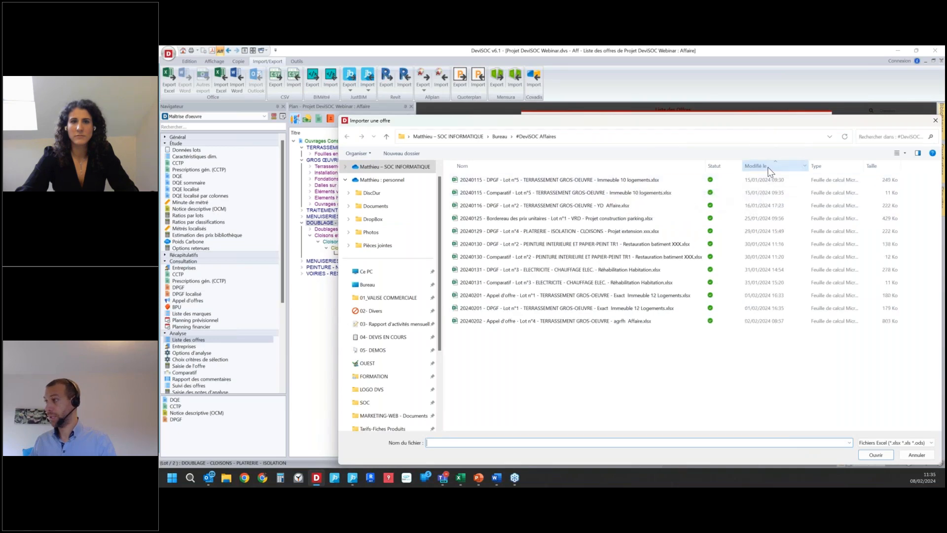
{"action": "left_click", "coordinate": [368, 285]}
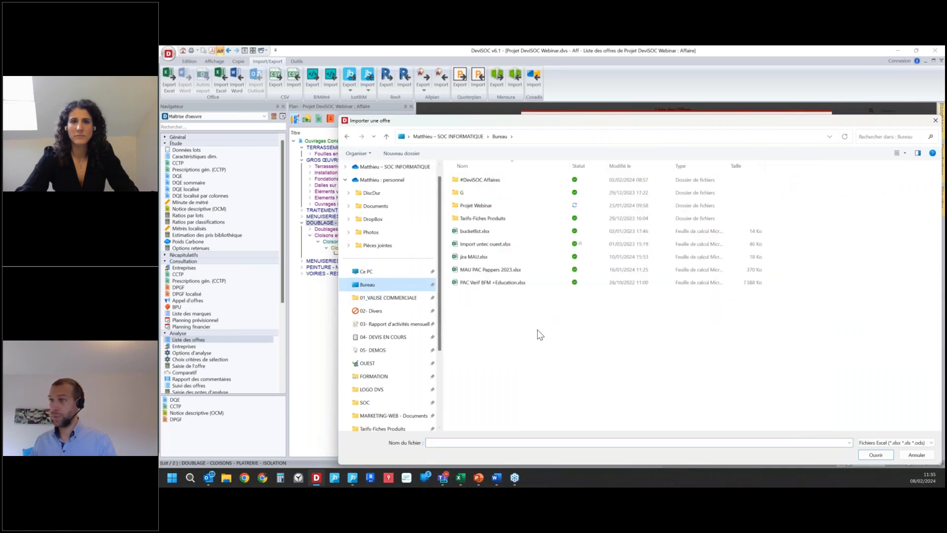
{"action": "double_click", "coordinate": [493, 206]}
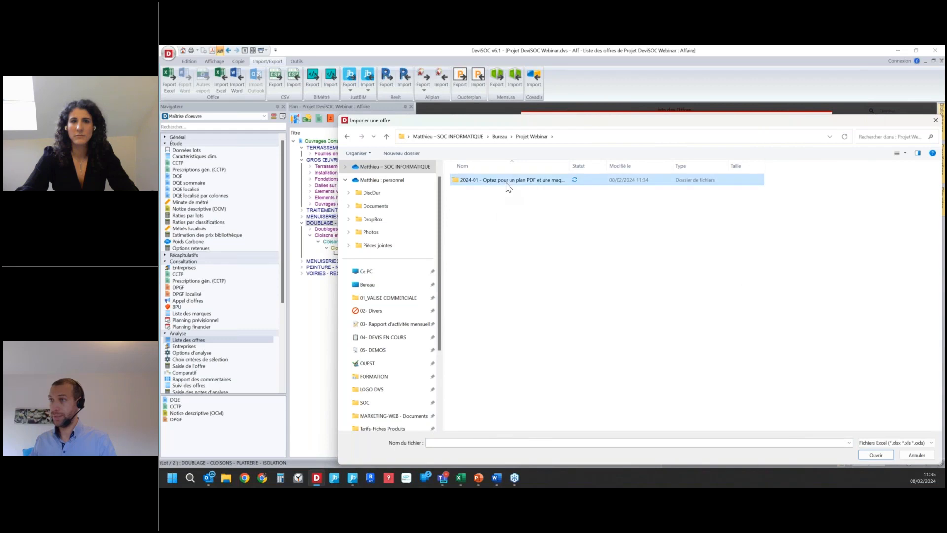
{"action": "double_click", "coordinate": [505, 182]}
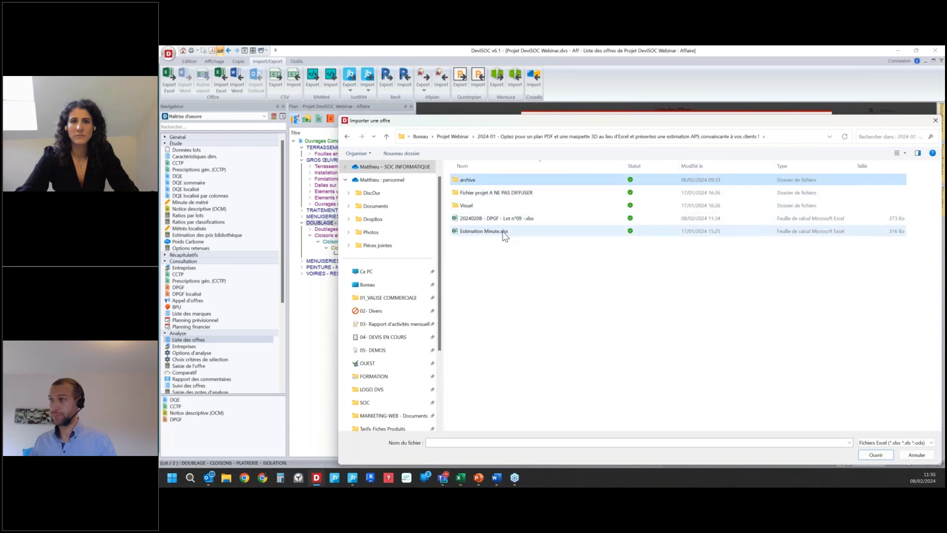
{"action": "double_click", "coordinate": [516, 219]}
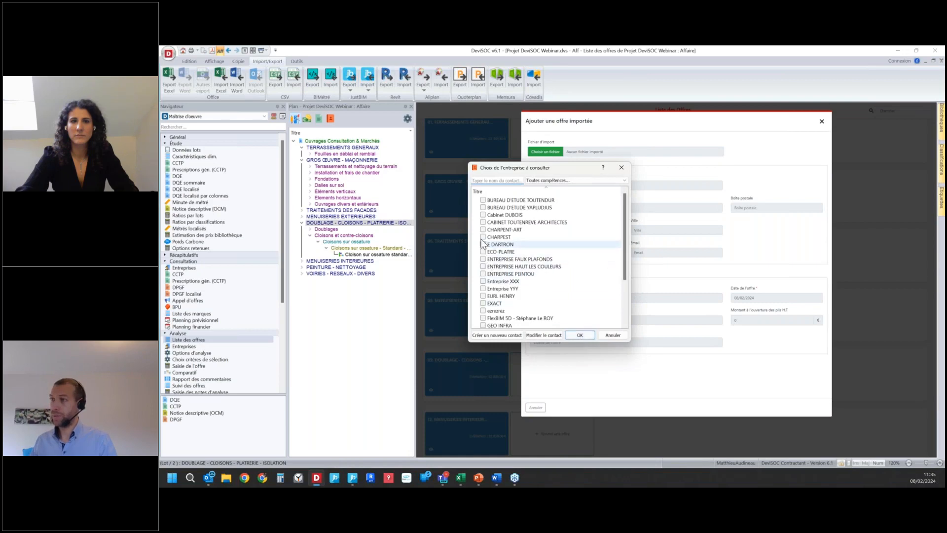
{"action": "left_click", "coordinate": [483, 237]}
{"action": "left_click", "coordinate": [581, 335]}
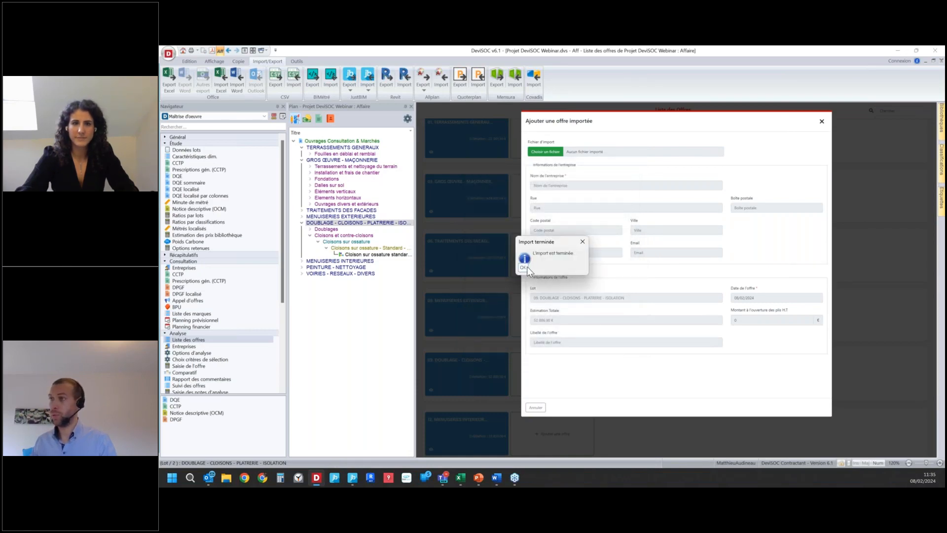
{"action": "left_click", "coordinate": [524, 268]}
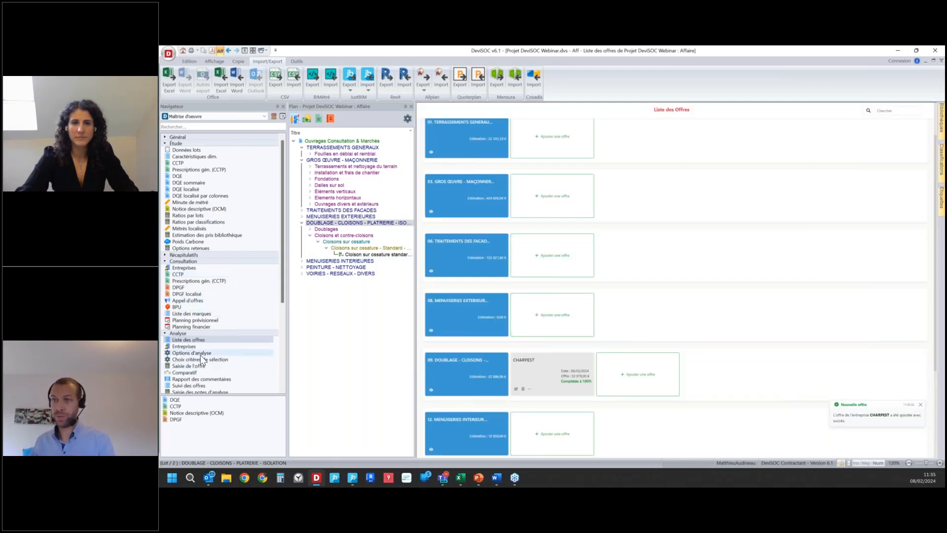
Step: Open the Comparatif and compare the CHARPEST offer with the estimate for lot 09
{"action": "left_click", "coordinate": [201, 371]}
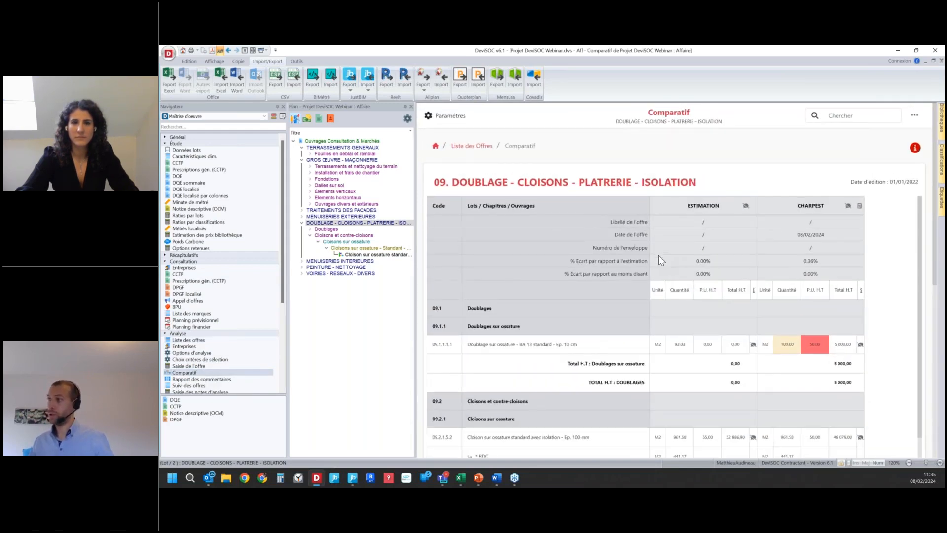
{"action": "scroll", "coordinate": [659, 255], "scroll_direction": "down", "scroll_amount": 1}
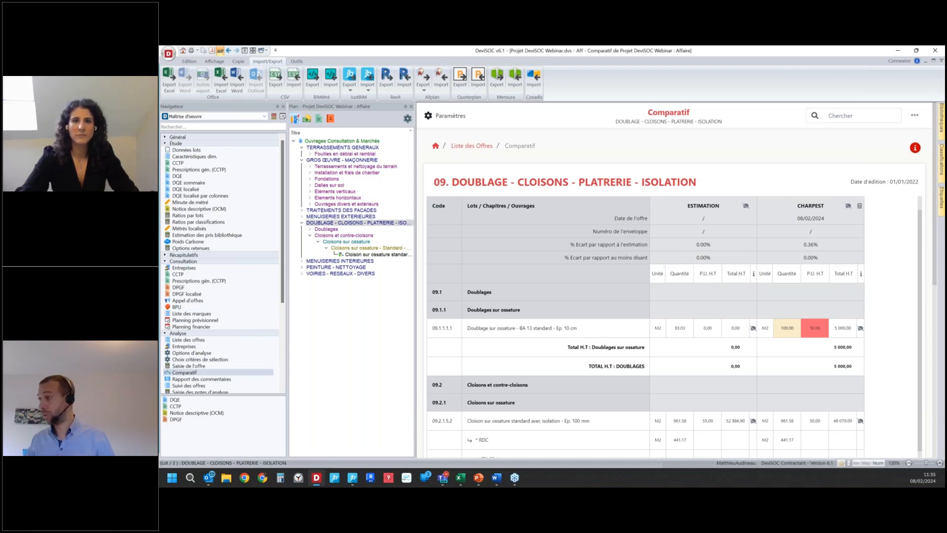
Step: Open the DQE in the Étude group and review the works and recap of lot 09 Doublage - Cloisons
{"action": "key", "text": "alt+Tab"}
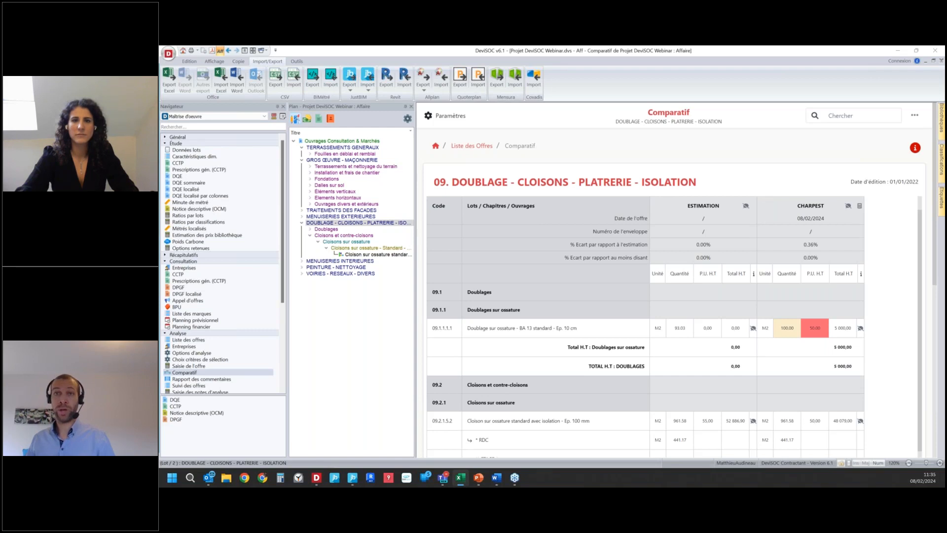
{"action": "key", "text": "alt+Tab"}
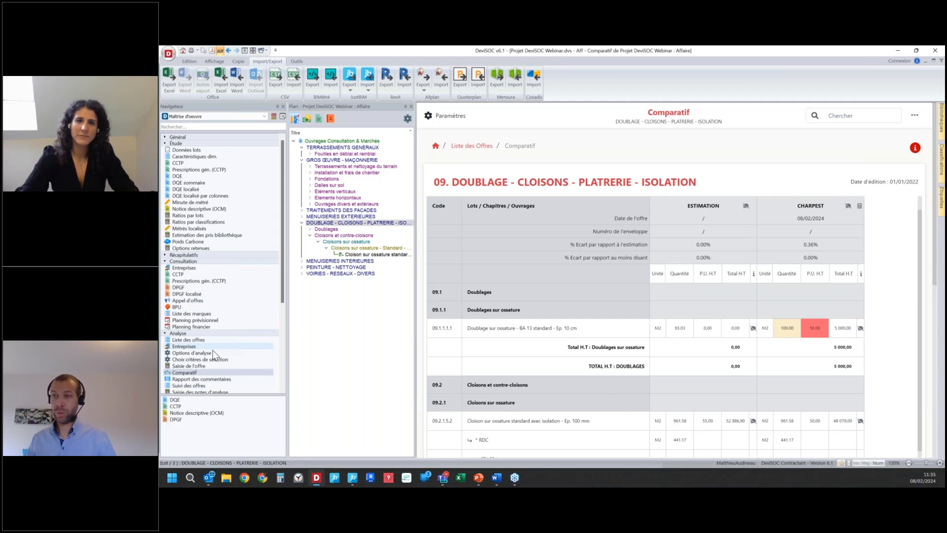
{"action": "left_click", "coordinate": [209, 178]}
{"action": "scroll", "coordinate": [588, 251], "scroll_direction": "down", "scroll_amount": 5}
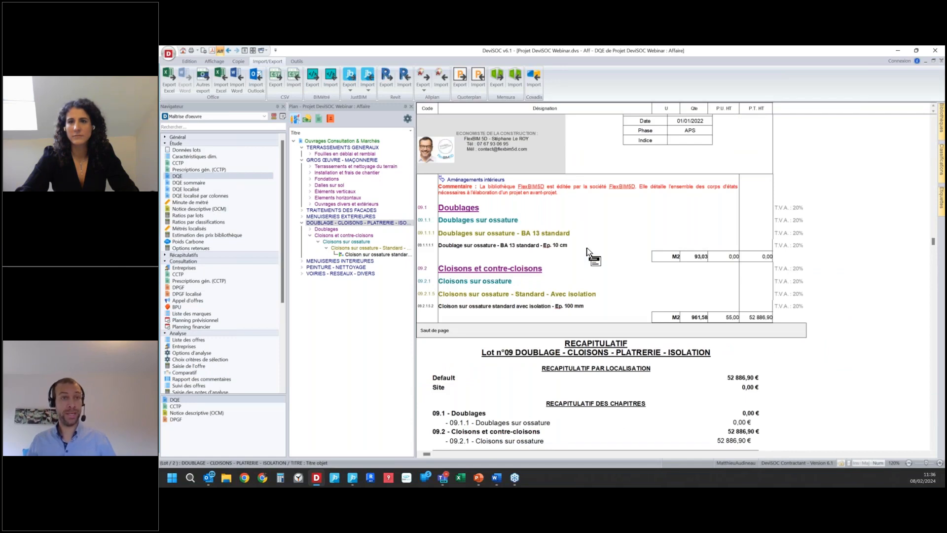
Step: Switch to the PowerPoint presentation and advance from the Objectifs slide to the En Bonus slide
{"action": "key", "text": "alt"}
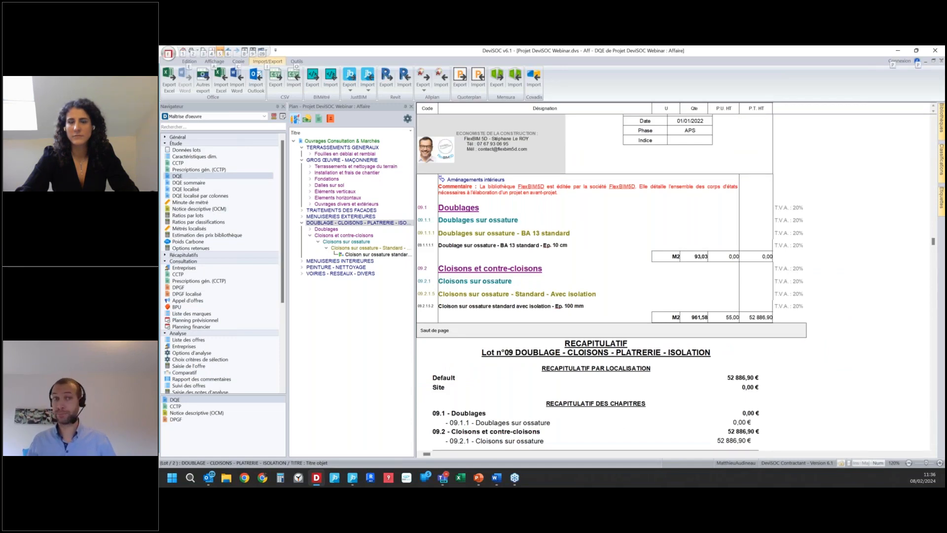
{"action": "key", "text": "alt+Tab"}
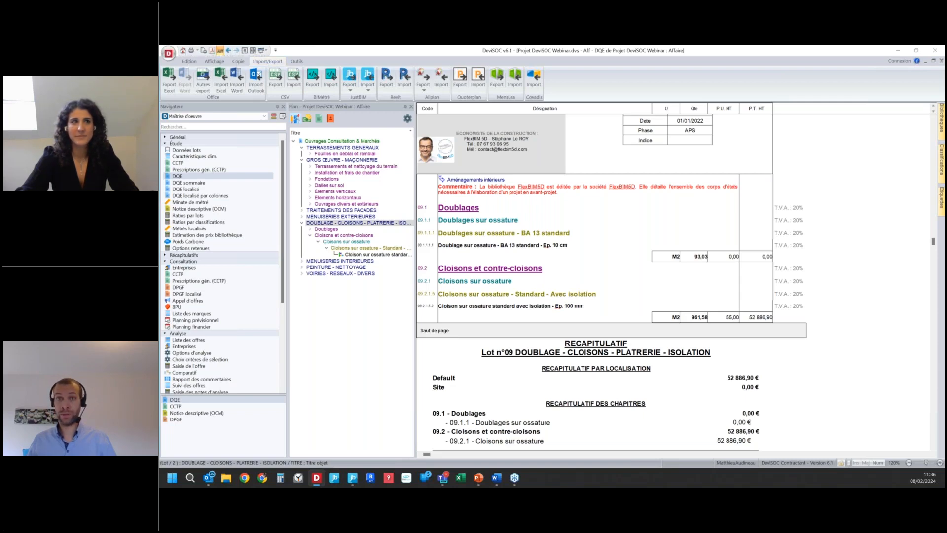
{"action": "key", "text": "alt+Tab"}
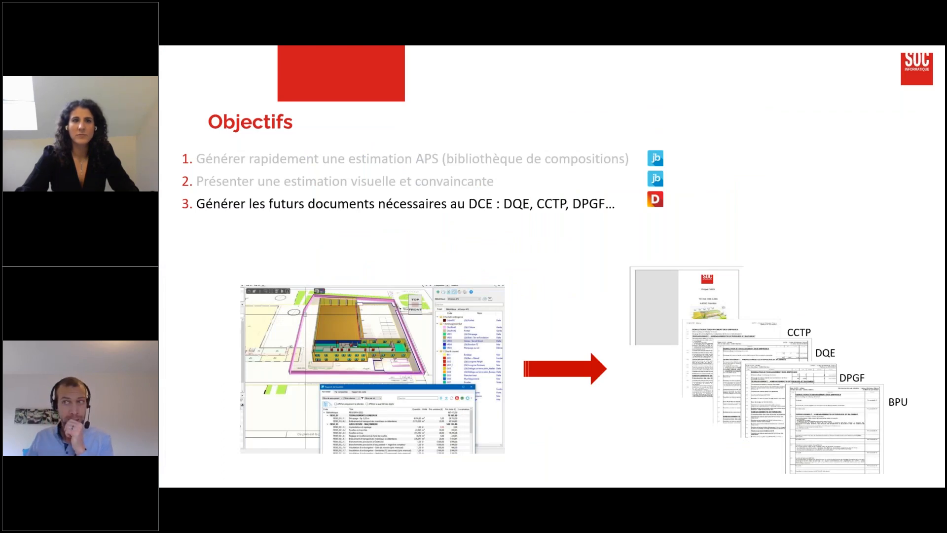
{"action": "key", "text": "Right"}
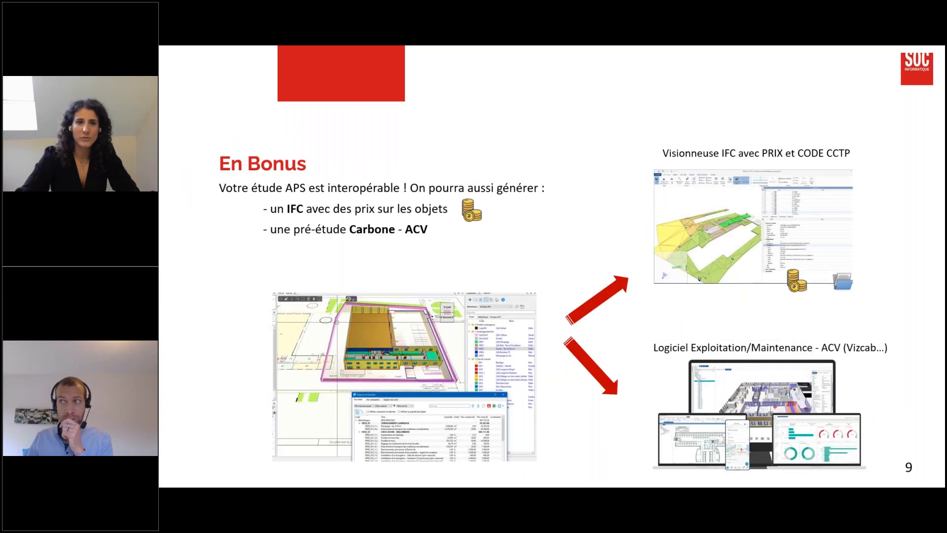